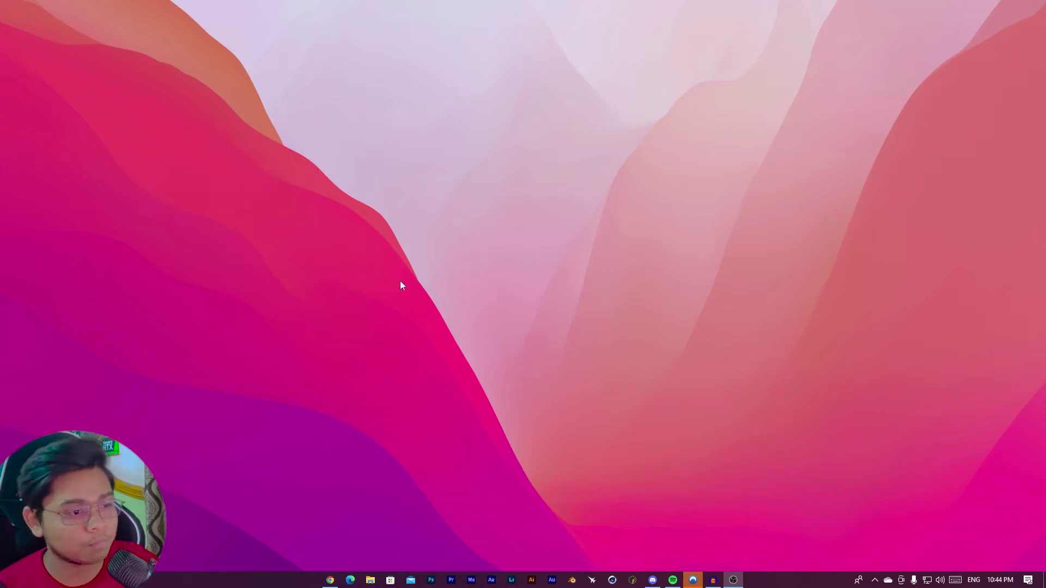
Refresh the desktop and launch Mixamo Fuse
{"action": "right_click", "coordinate": [236, 258]}
{"action": "left_click", "coordinate": [273, 289]}
{"action": "key", "text": "super"}
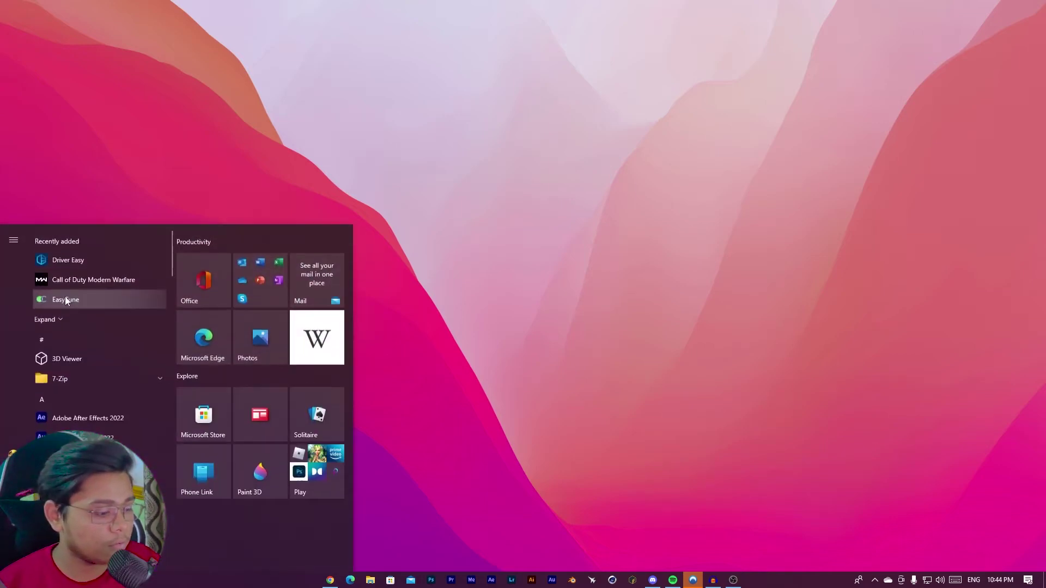
{"action": "type", "text": "mi"}
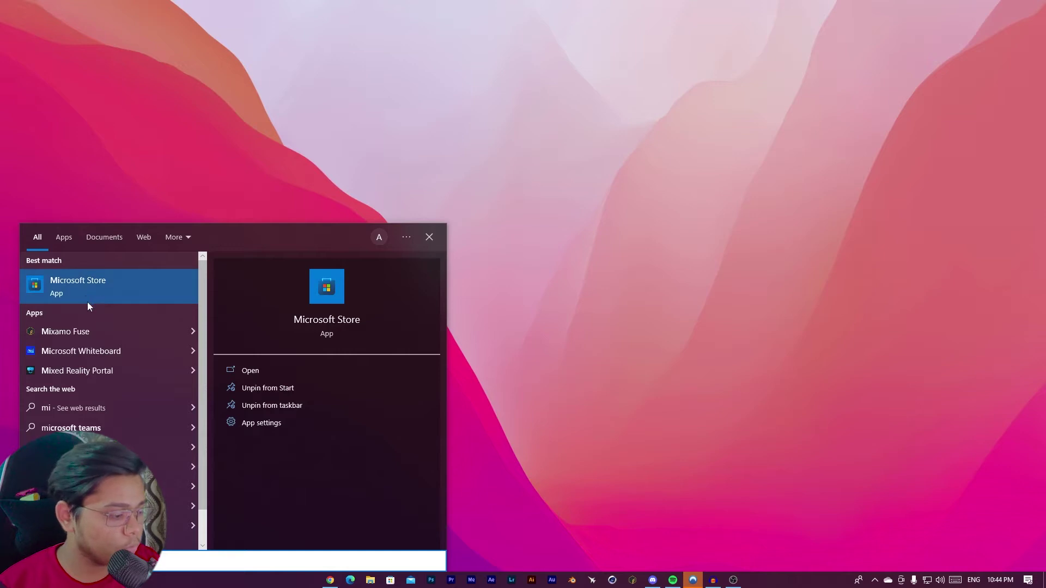
{"action": "type", "text": "xa"}
{"action": "left_click", "coordinate": [84, 281]}
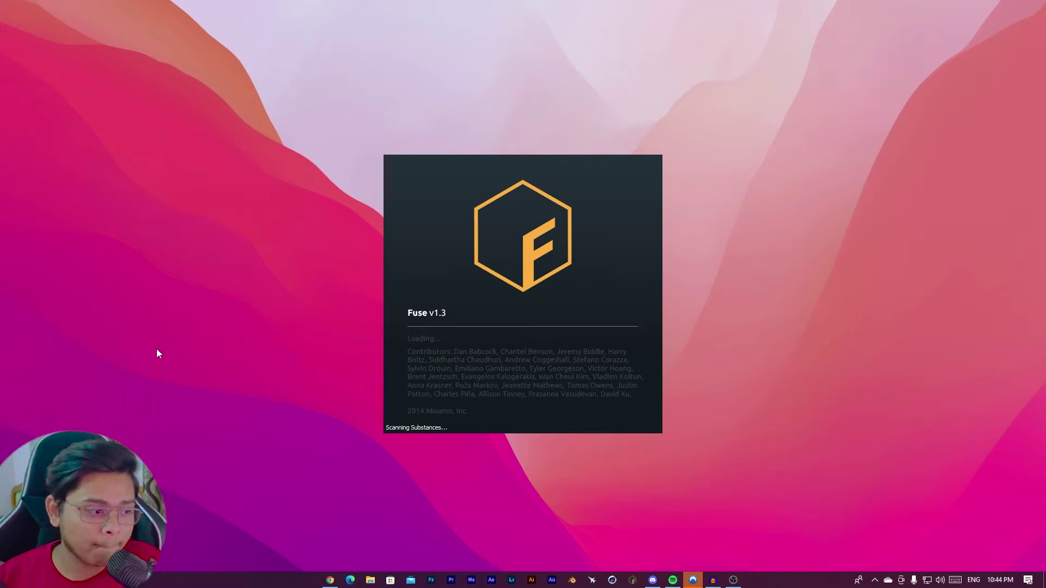
Open Steam, view the Fuse entry in the library and minimize Steam
{"action": "key", "text": "super"}
{"action": "type", "text": "st"}
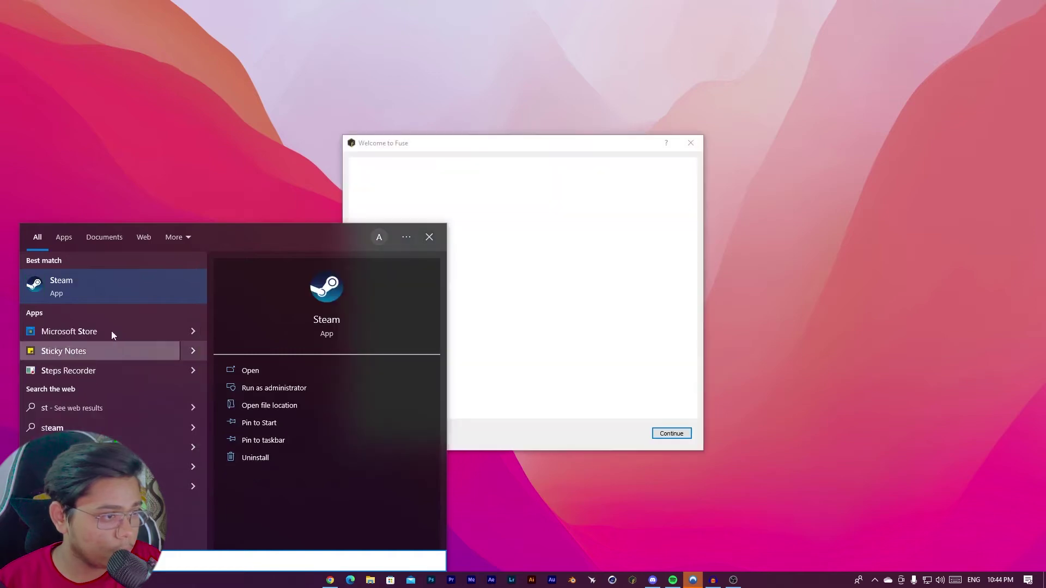
{"action": "left_click", "coordinate": [93, 282]}
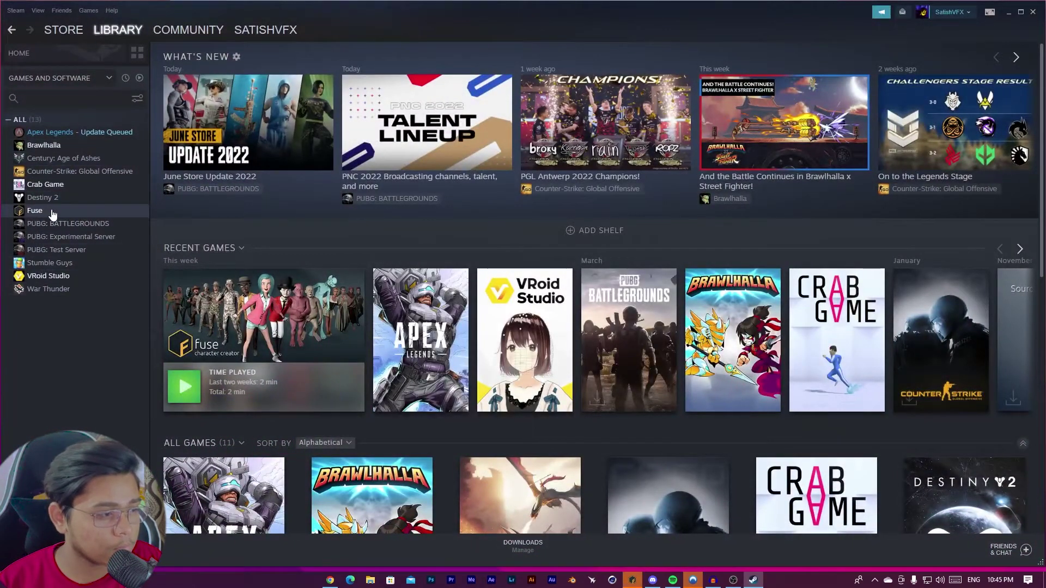
{"action": "left_click", "coordinate": [35, 211]}
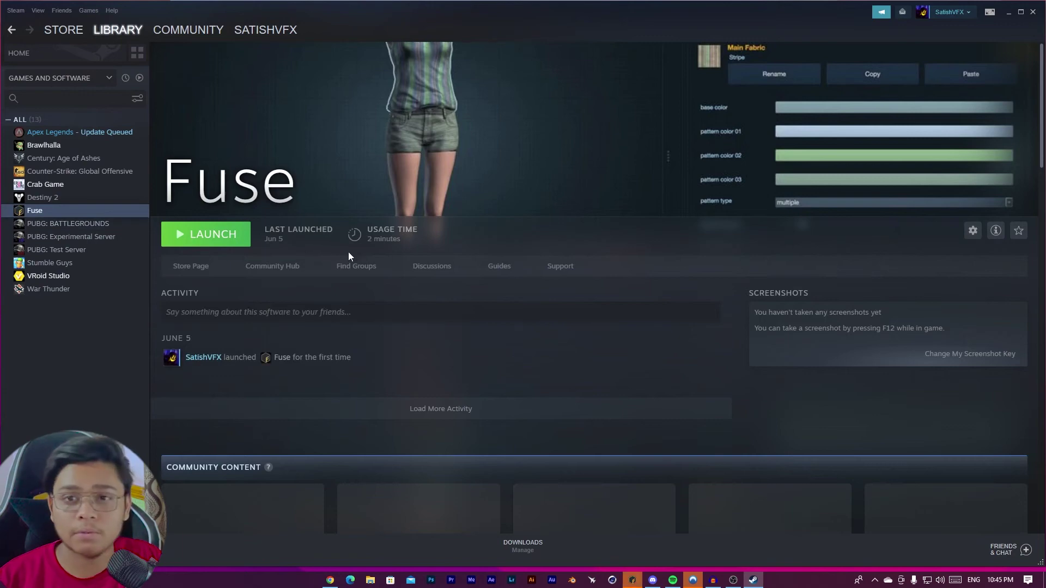
{"action": "left_click", "coordinate": [1011, 13]}
Start a new character in Mixamo Fuse with the Male Fit A head
{"action": "left_click", "coordinate": [691, 143]}
{"action": "left_click", "coordinate": [812, 78]}
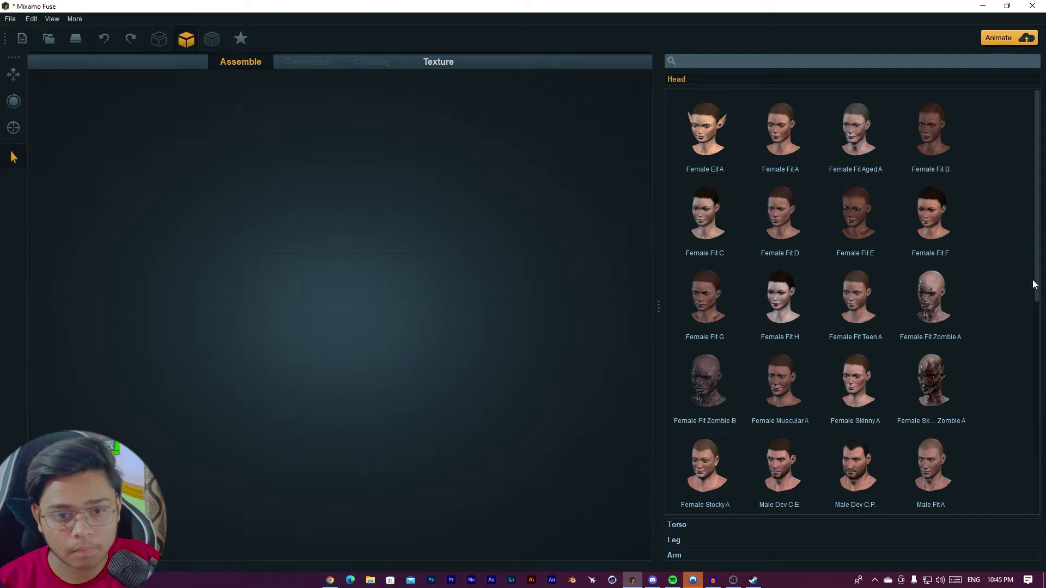
{"action": "left_click_drag", "start_coordinate": [1034, 284], "coordinate": [1038, 349]}
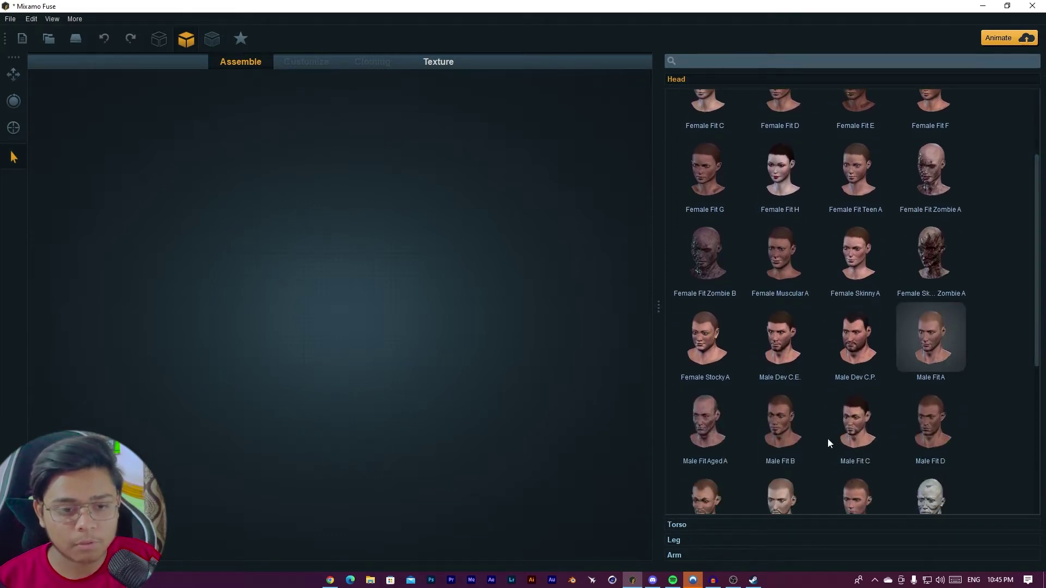
{"action": "left_click", "coordinate": [941, 340]}
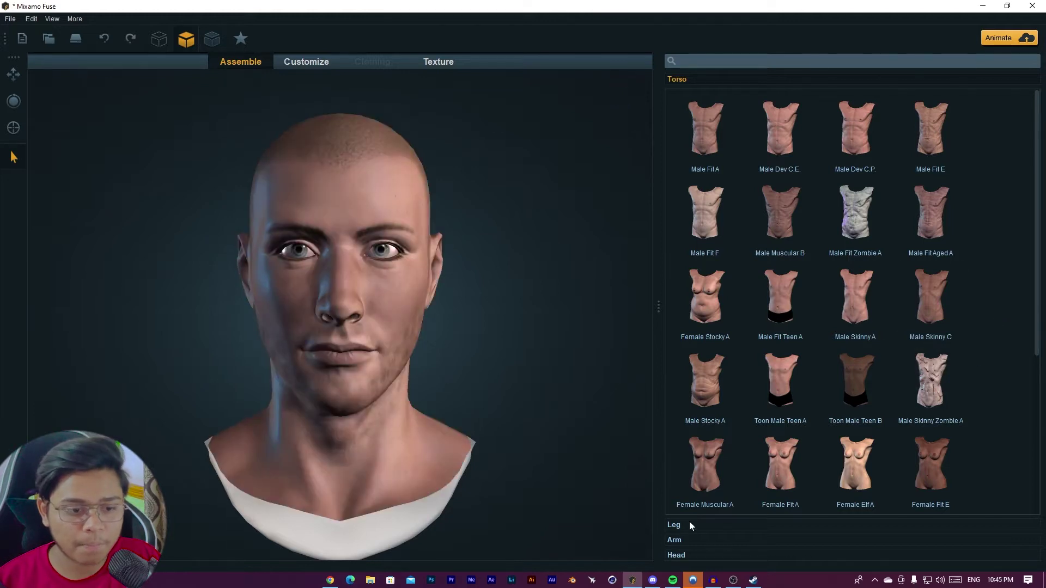
Complete the character's body with a male torso, legs and the Male Fit Zombie A arms
{"action": "left_click", "coordinate": [680, 525]}
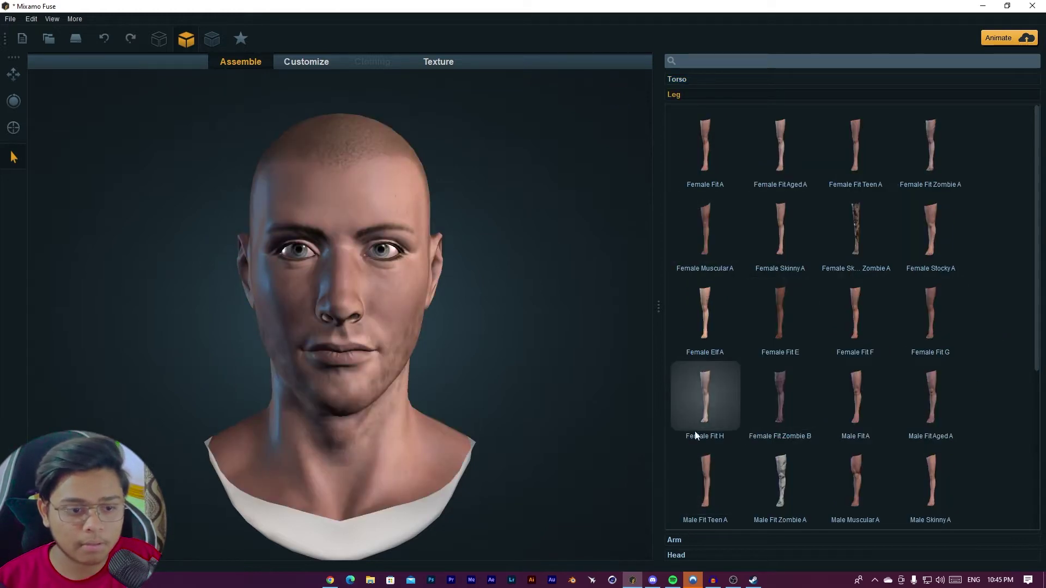
{"action": "left_click", "coordinate": [679, 80]}
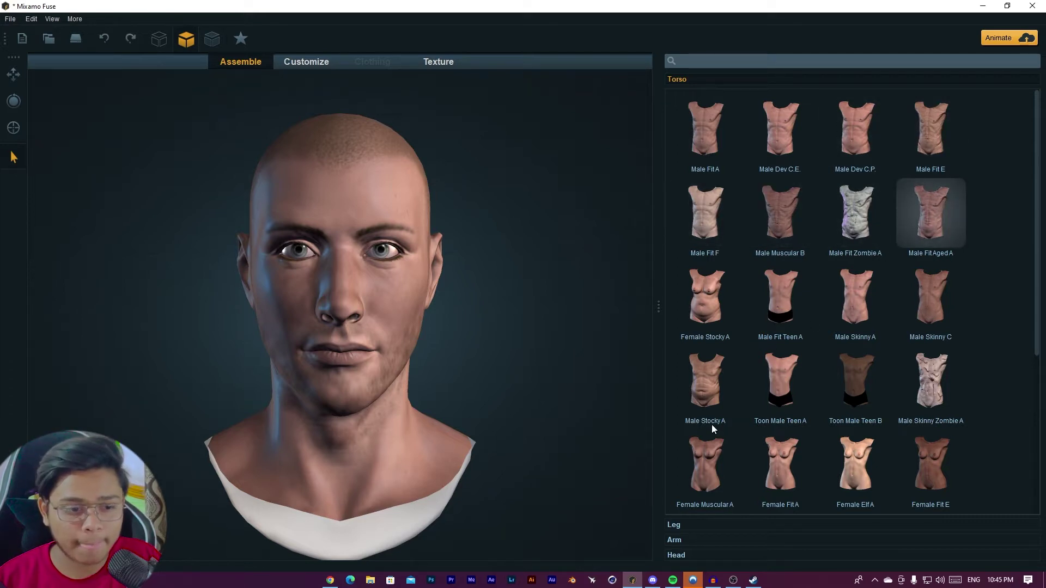
{"action": "left_click", "coordinate": [684, 526]}
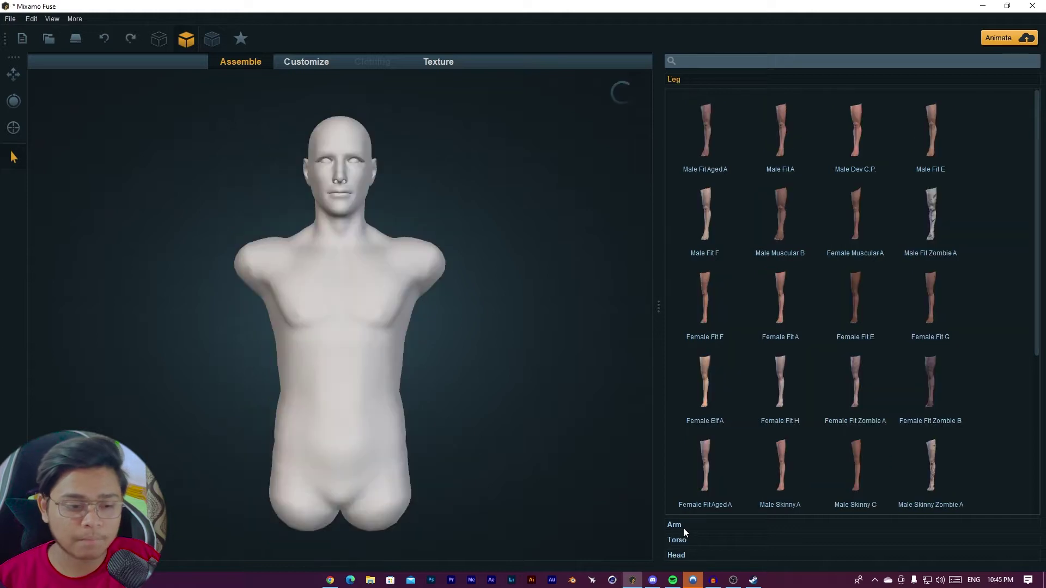
{"action": "left_click", "coordinate": [678, 527]}
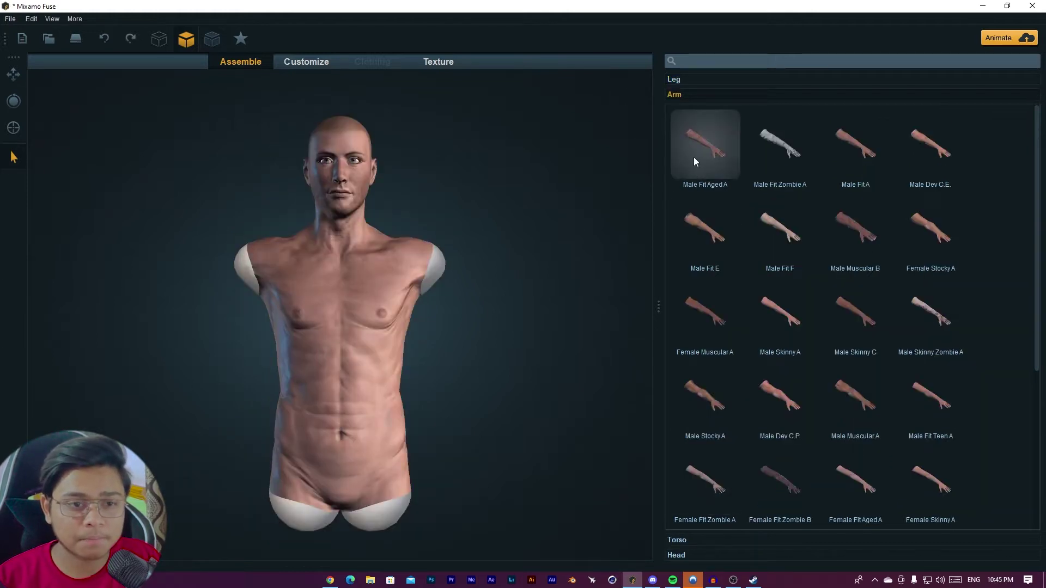
{"action": "left_click", "coordinate": [789, 186]}
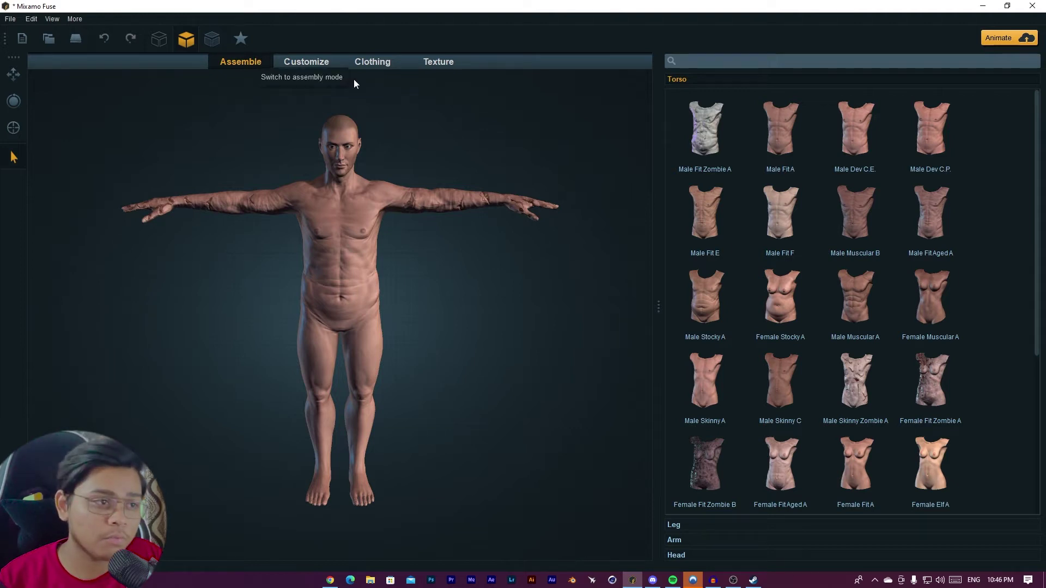
Customize the body with love handles at -5 down/up and -9 in/out, and thigh thickness at 29
{"action": "left_click", "coordinate": [312, 65]}
{"action": "left_click", "coordinate": [252, 62]}
{"action": "left_click", "coordinate": [309, 61]}
{"action": "middle_click_drag", "start_coordinate": [428, 271], "coordinate": [375, 270]}
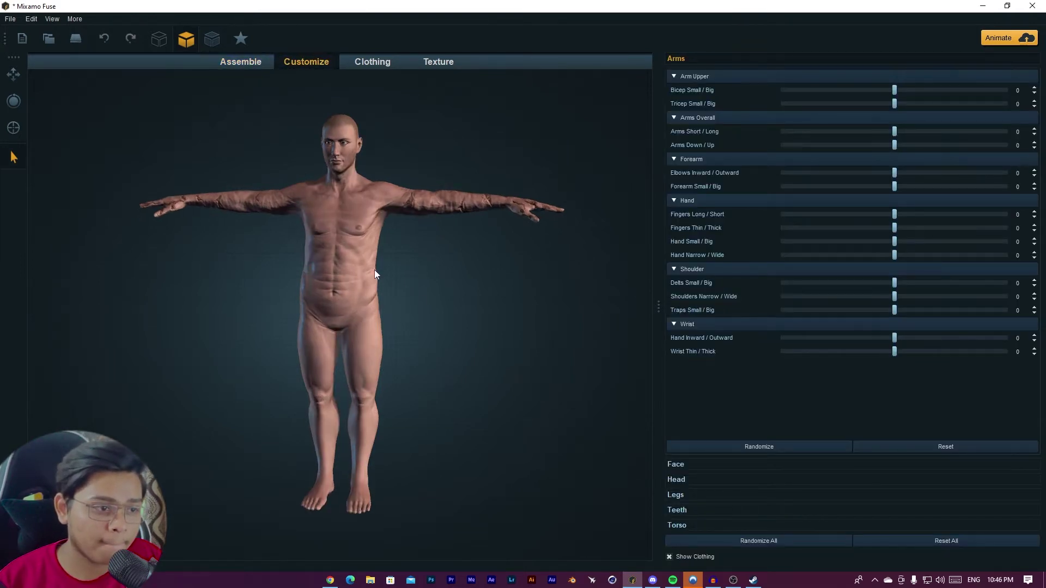
{"action": "left_click", "coordinate": [359, 268]}
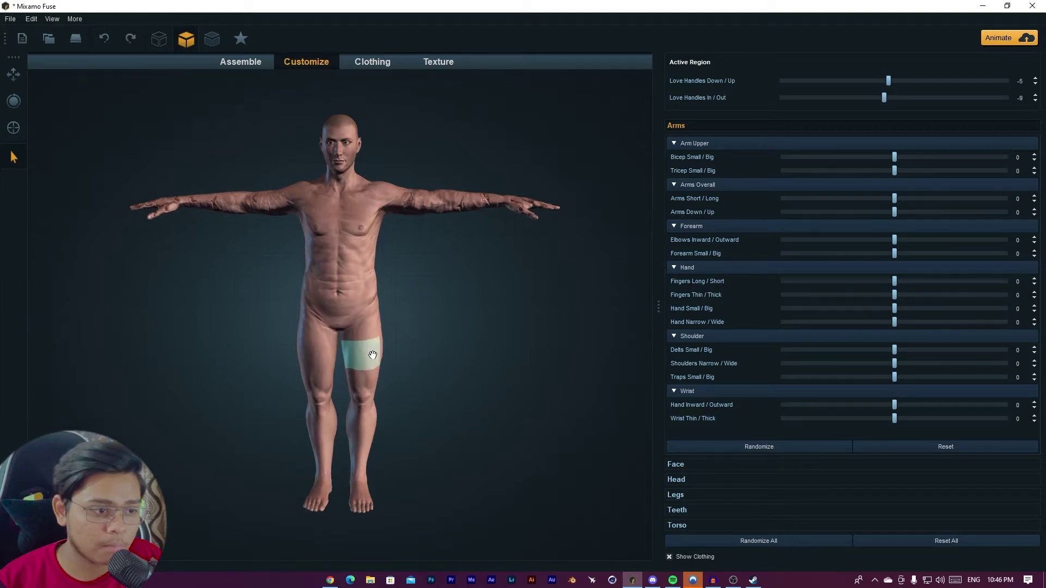
{"action": "left_click", "coordinate": [350, 360]}
{"action": "left_click_drag", "start_coordinate": [348, 366], "coordinate": [422, 323]}
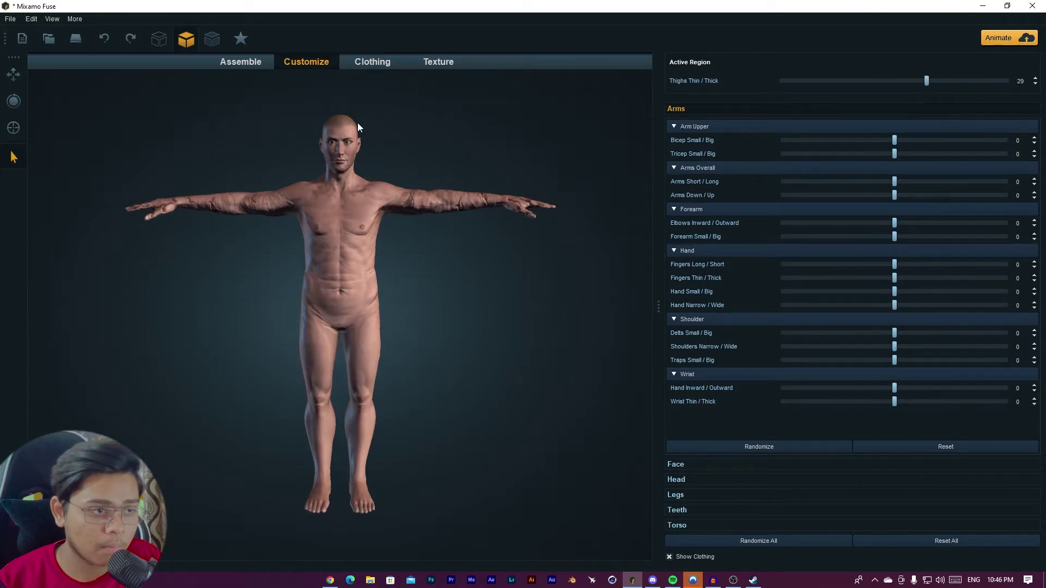
Set the head to 4 down/up and 12 small/big, and the shoulders to -5 width, traps 2 and delts -6
{"action": "left_click", "coordinate": [343, 116]}
{"action": "left_click_drag", "start_coordinate": [344, 115], "coordinate": [350, 117]}
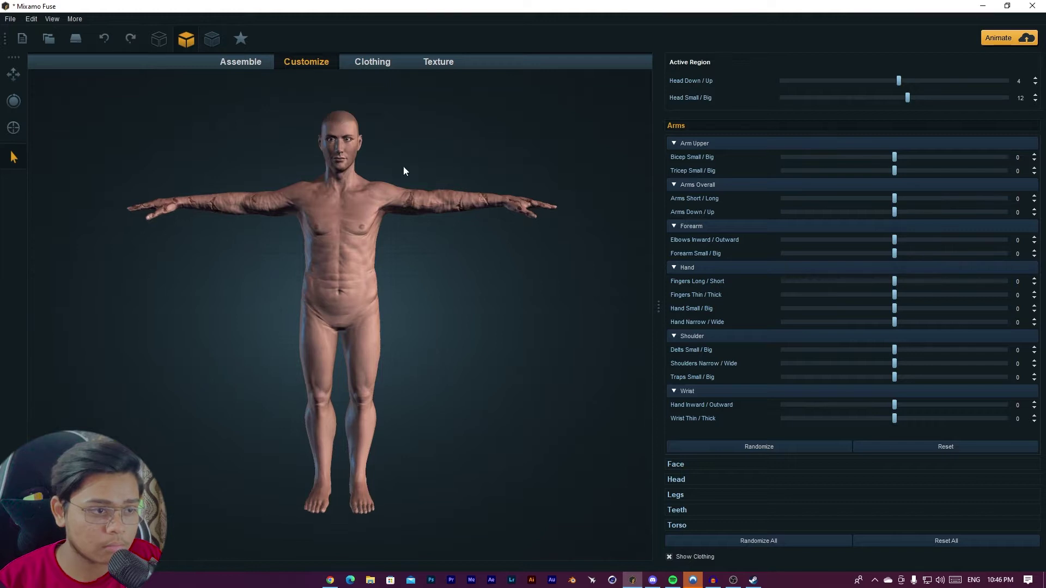
{"action": "left_click_drag", "start_coordinate": [404, 167], "coordinate": [368, 183]}
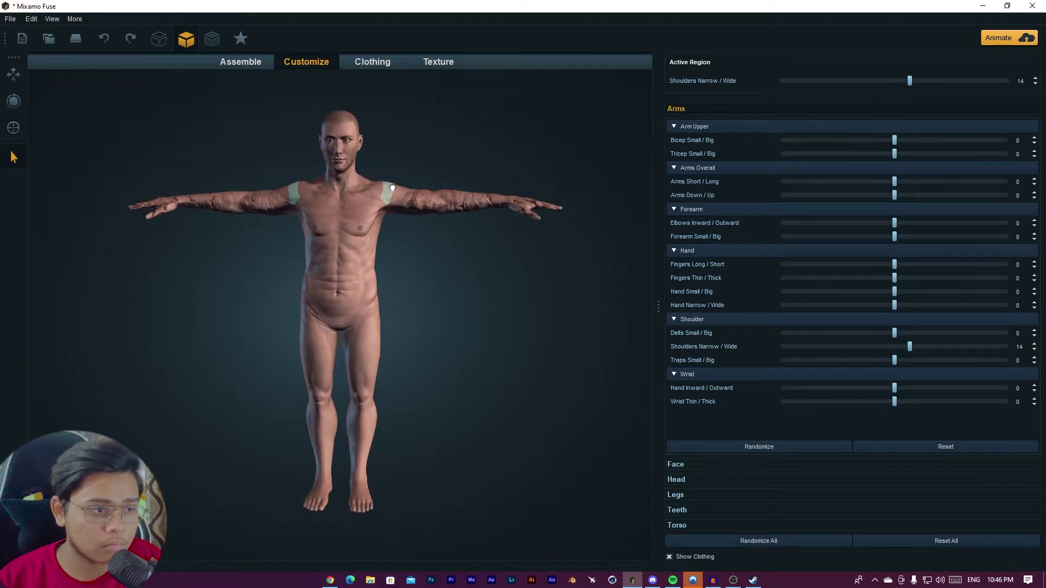
{"action": "left_click_drag", "start_coordinate": [387, 185], "coordinate": [402, 163]}
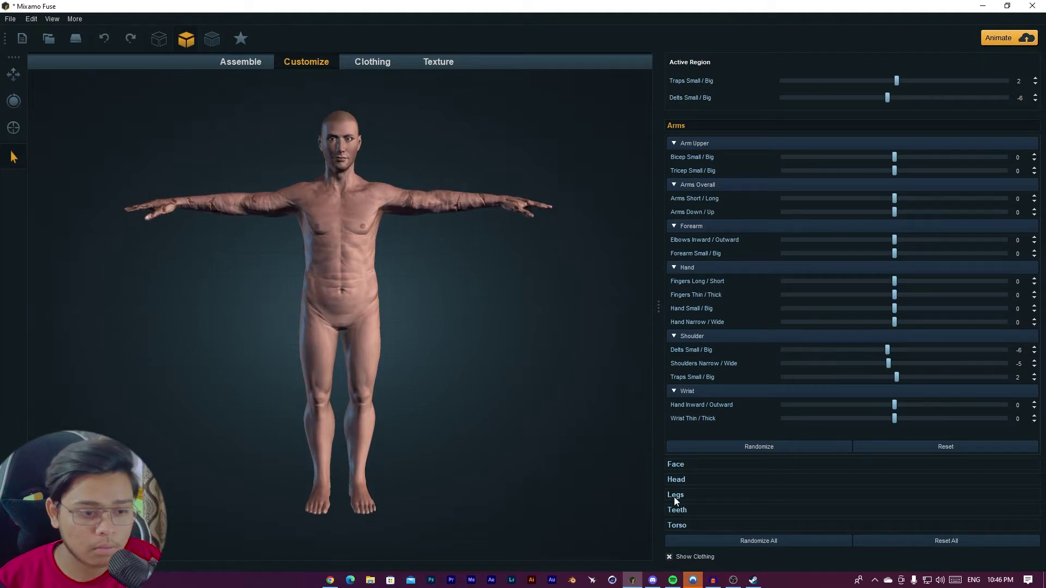
Set the face's Angry expression to 58 and the stomach to 4 down/up and 9 out/in
{"action": "left_click", "coordinate": [684, 465]}
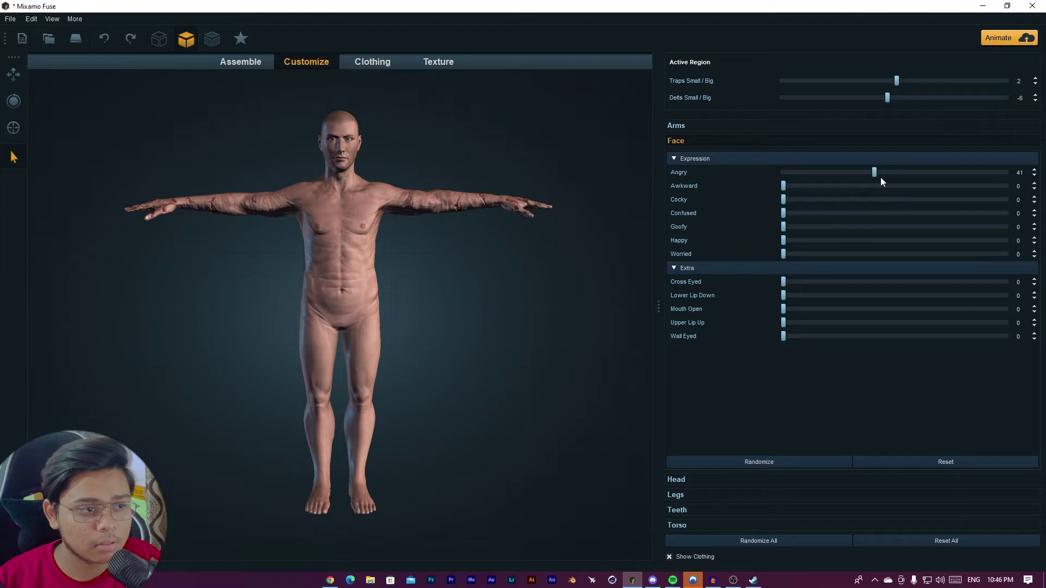
{"action": "mouse_move", "coordinate": [881, 181]}
{"action": "left_mouse_down"}
{"action": "mouse_move", "coordinate": [885, 173]}
{"action": "mouse_move", "coordinate": [858, 171]}
{"action": "mouse_move", "coordinate": [902, 177]}
{"action": "left_mouse_up"}
{"action": "left_click_drag", "start_coordinate": [459, 272], "coordinate": [326, 287]}
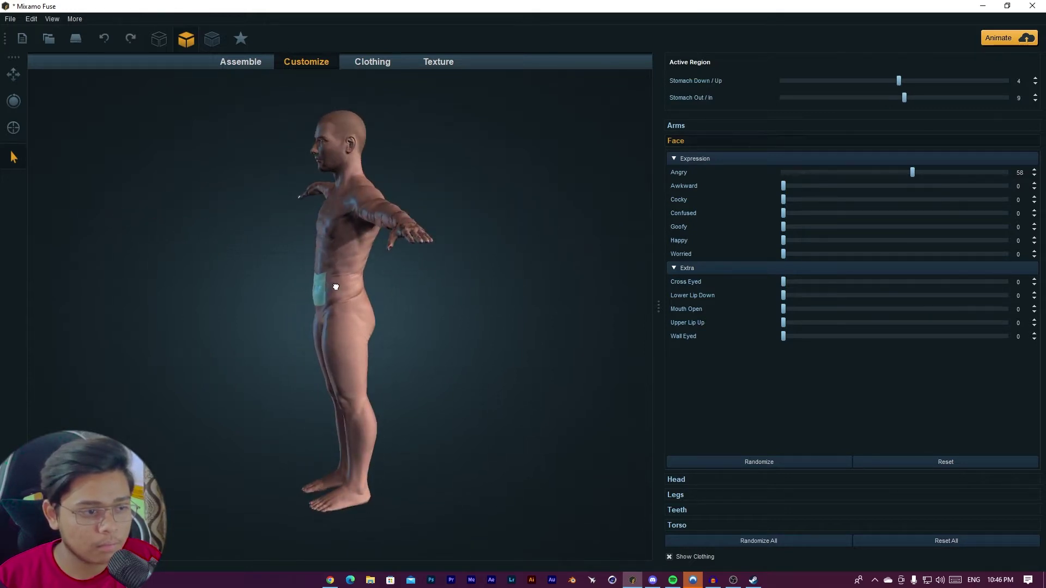
{"action": "left_click_drag", "start_coordinate": [438, 284], "coordinate": [481, 302]}
Slim the character's thighs and set the calves' thickness to -43
{"action": "left_click", "coordinate": [372, 345]}
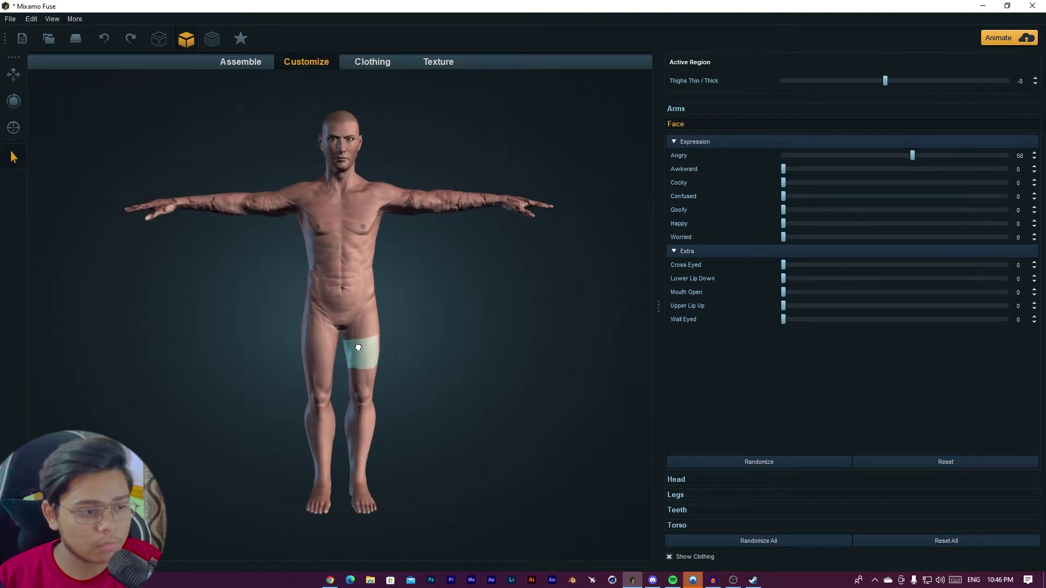
{"action": "left_click_drag", "start_coordinate": [358, 347], "coordinate": [419, 347]}
{"action": "left_click_drag", "start_coordinate": [375, 425], "coordinate": [366, 428]}
{"action": "left_click_drag", "start_coordinate": [366, 428], "coordinate": [349, 428]}
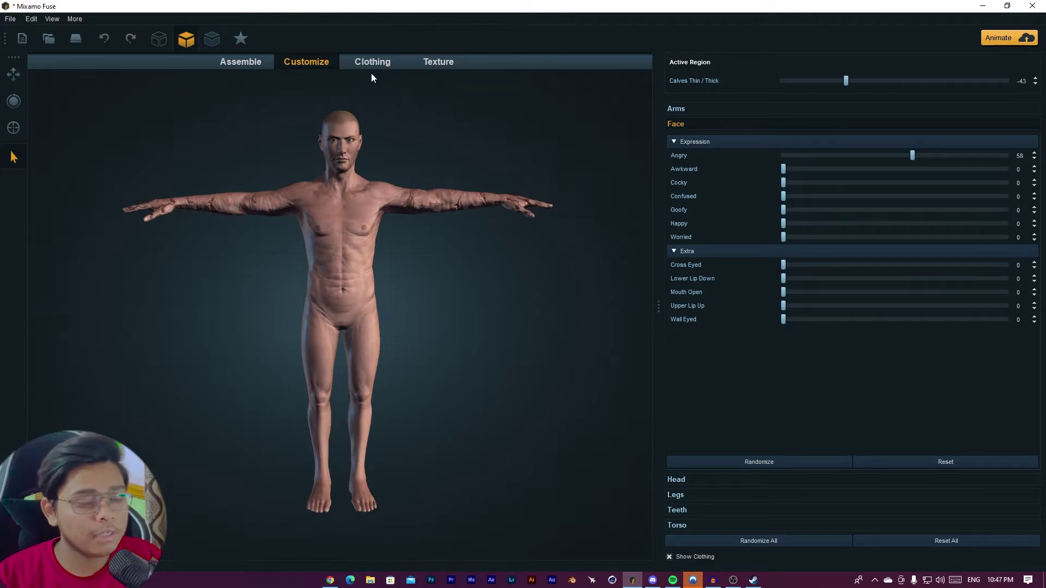
Darken the body texture's skin color to RGB 117, 87, 72
{"action": "left_click", "coordinate": [387, 64]}
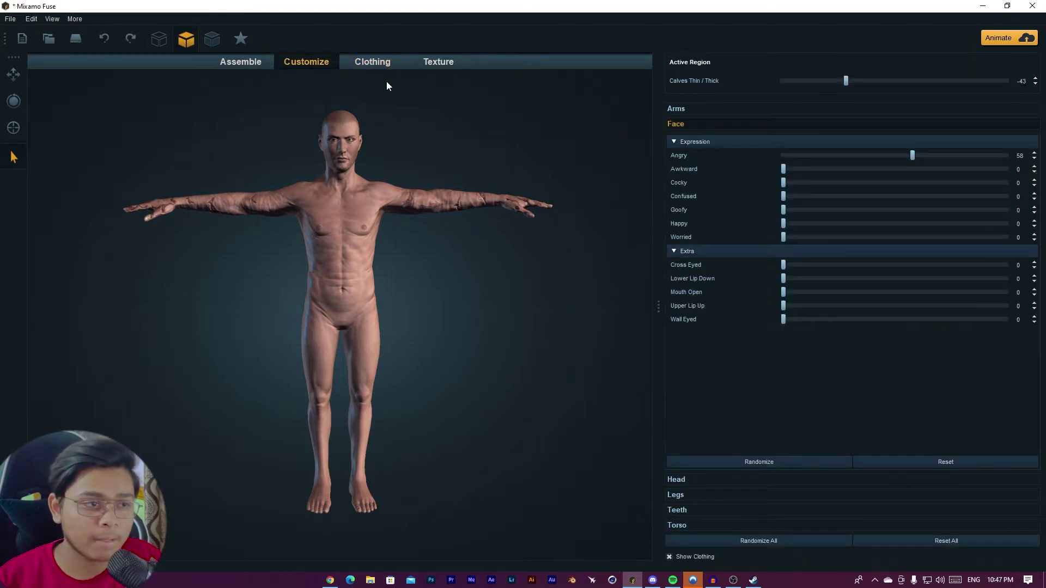
{"action": "left_click", "coordinate": [387, 64]}
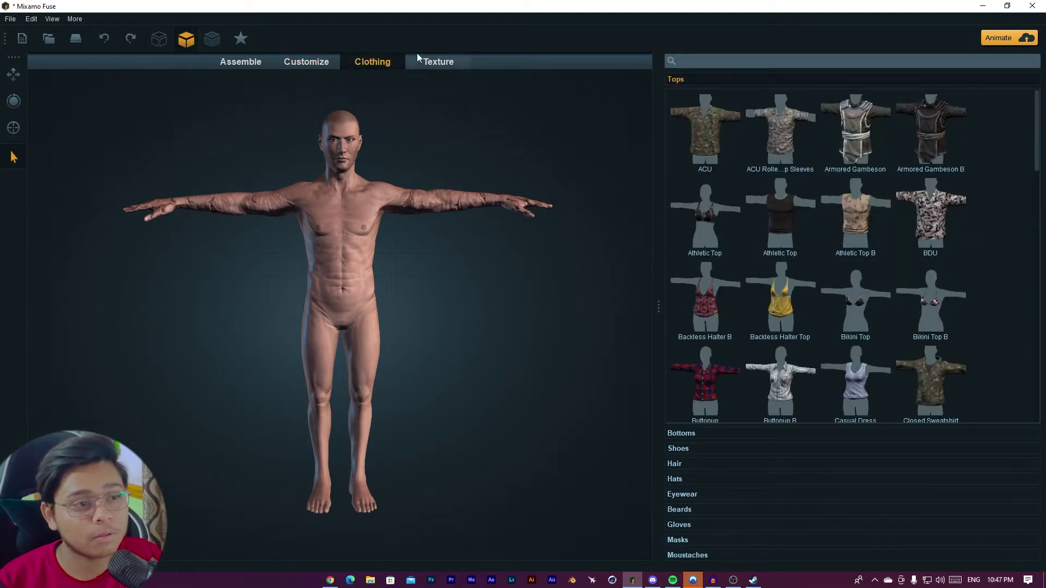
{"action": "left_click", "coordinate": [437, 62]}
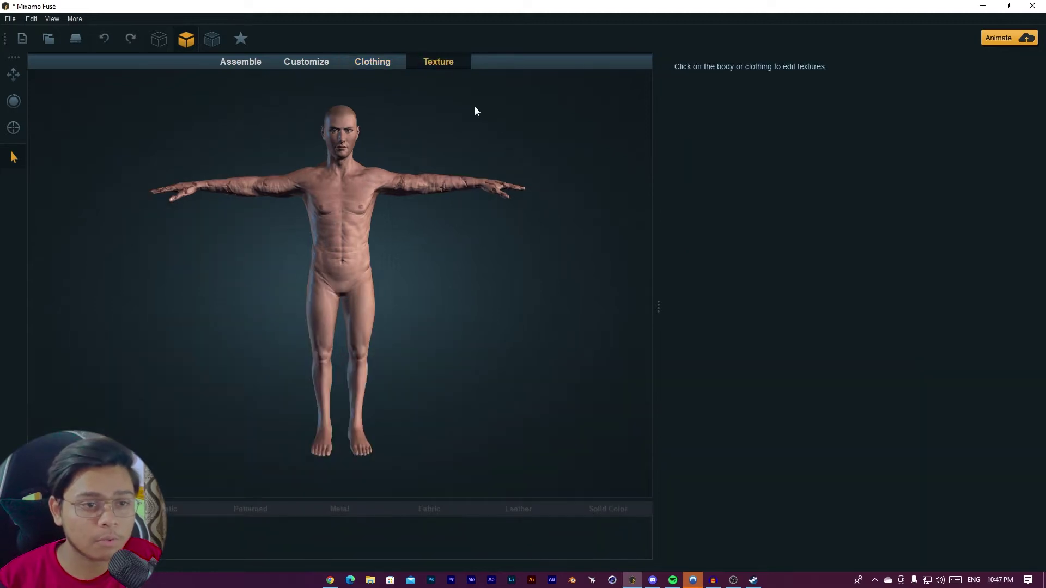
{"action": "left_click", "coordinate": [340, 236]}
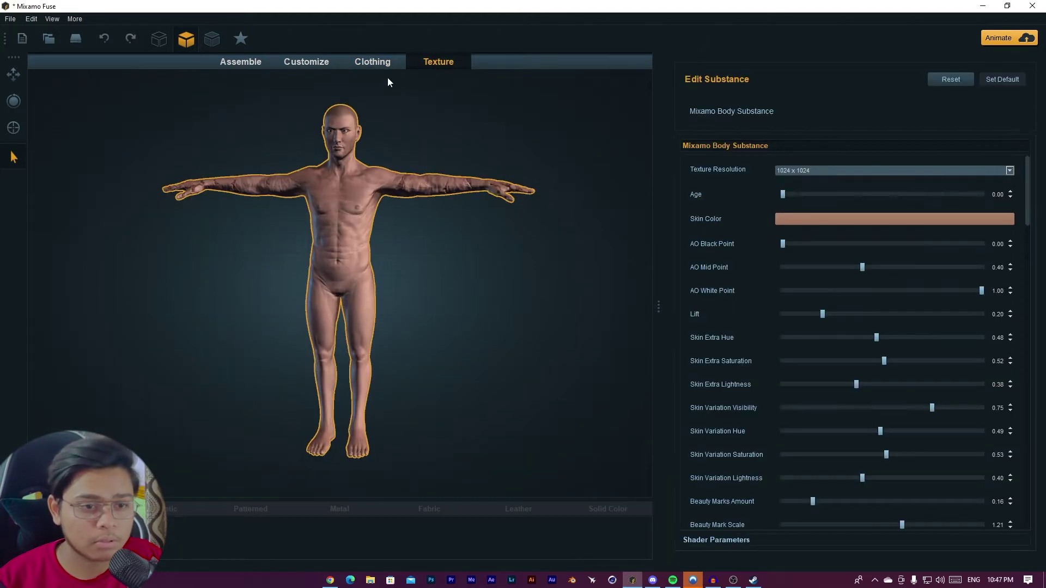
{"action": "left_click", "coordinate": [834, 220]}
{"action": "left_click_drag", "start_coordinate": [609, 187], "coordinate": [690, 187]}
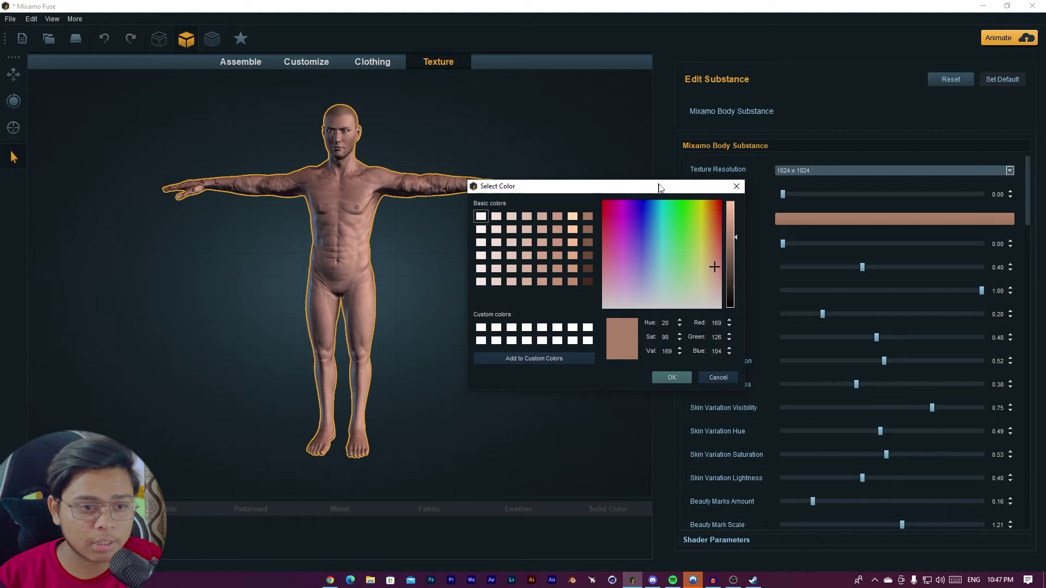
{"action": "left_click_drag", "start_coordinate": [734, 240], "coordinate": [735, 259]}
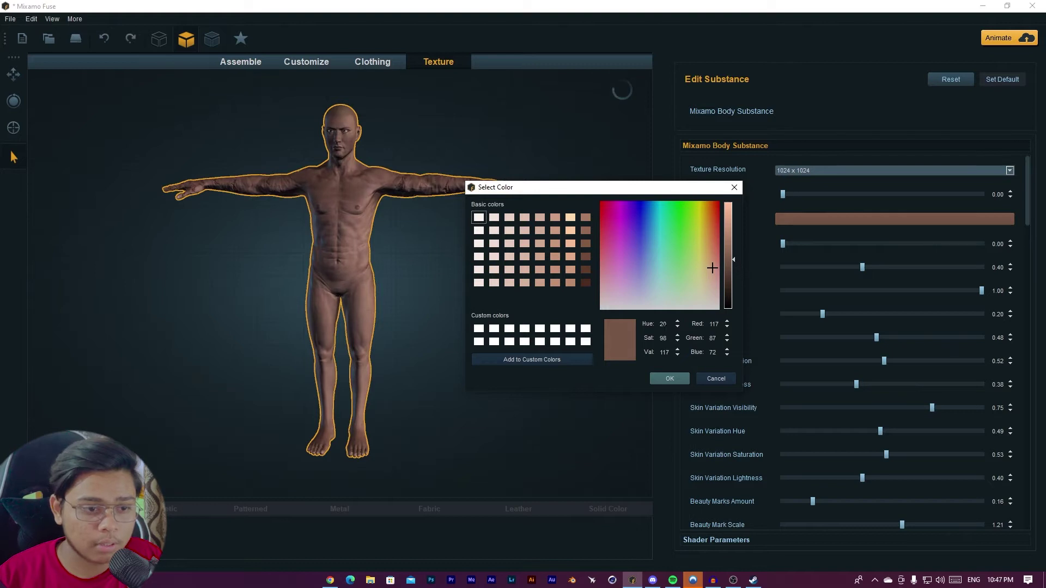
{"action": "left_click", "coordinate": [670, 379]}
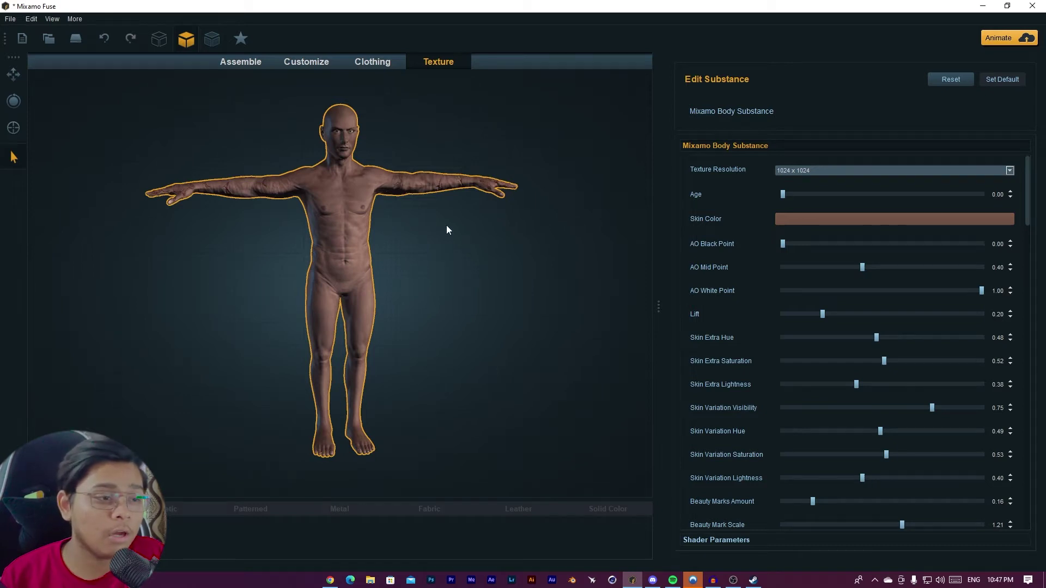
{"action": "mouse_move", "coordinate": [446, 225]}
{"action": "middle_mouse_down"}
{"action": "mouse_move", "coordinate": [412, 224]}
{"action": "mouse_move", "coordinate": [429, 235]}
{"action": "middle_mouse_up"}
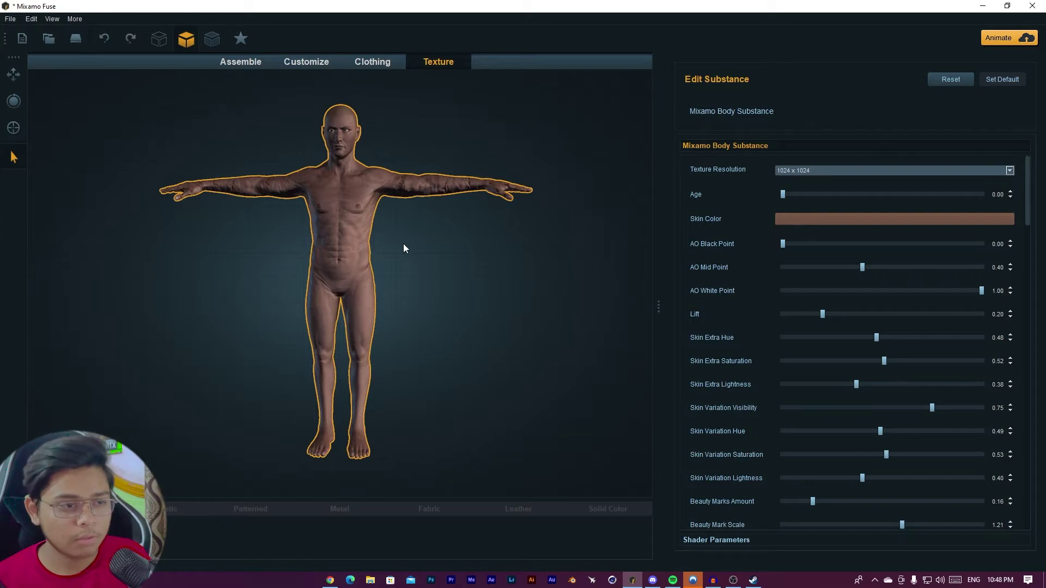
{"action": "middle_click_drag", "start_coordinate": [434, 225], "coordinate": [400, 238]}
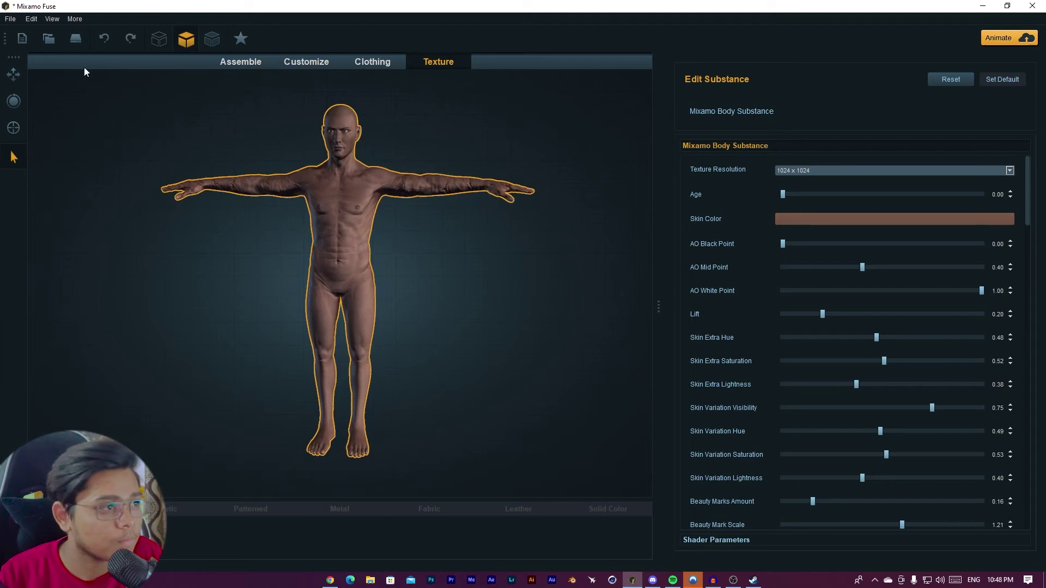
{"action": "left_click", "coordinate": [10, 19]}
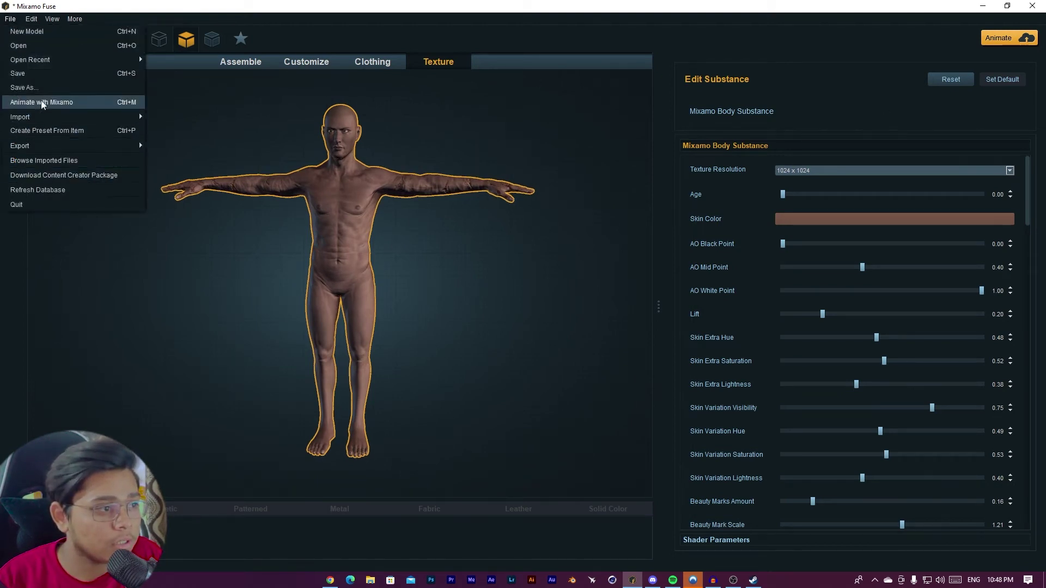
{"action": "mouse_move", "coordinate": [44, 145]}
{"action": "left_click", "coordinate": [196, 147]}
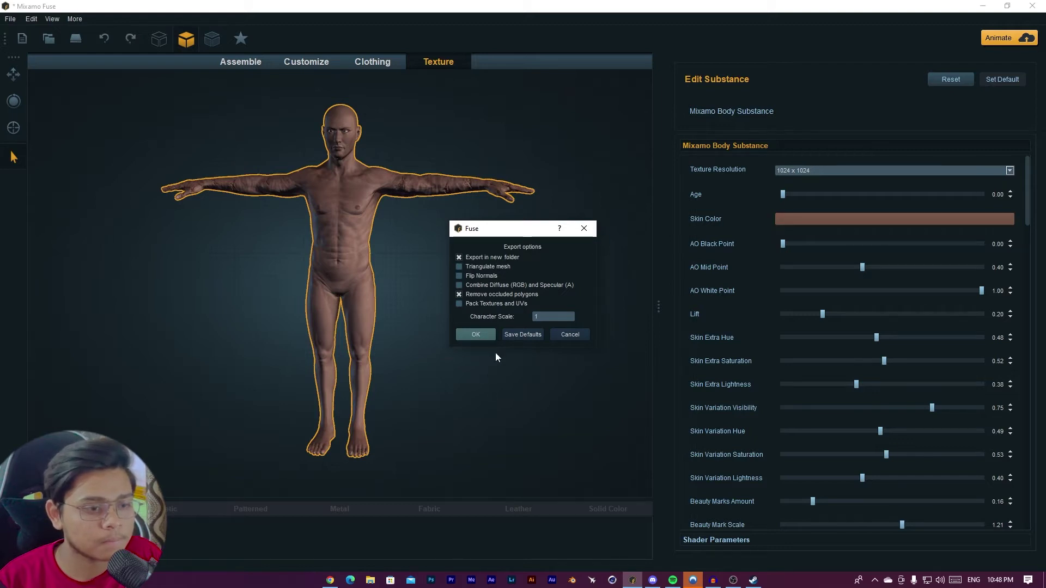
{"action": "left_click", "coordinate": [583, 228]}
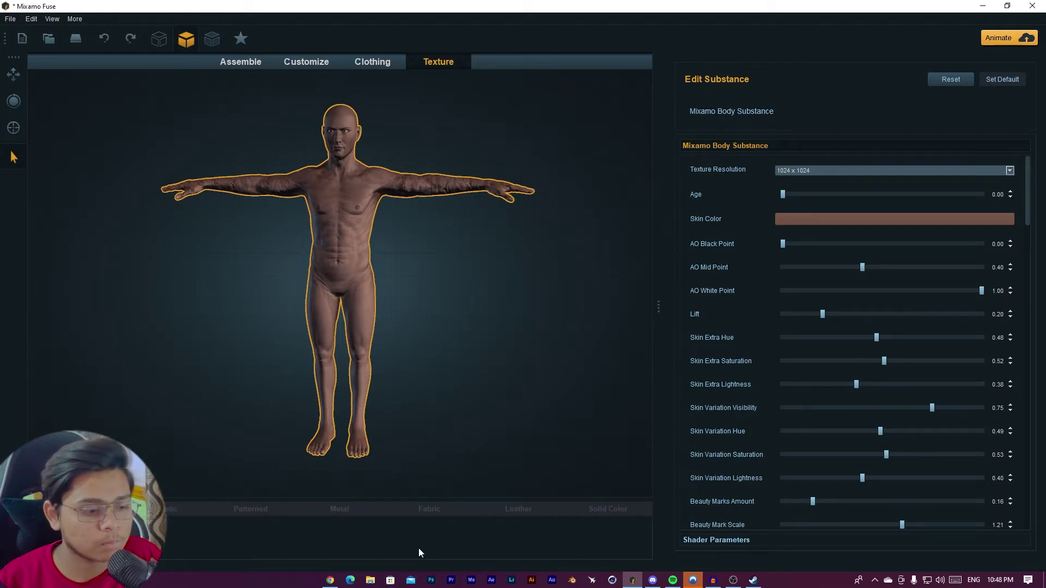
{"action": "left_click", "coordinate": [371, 581]}
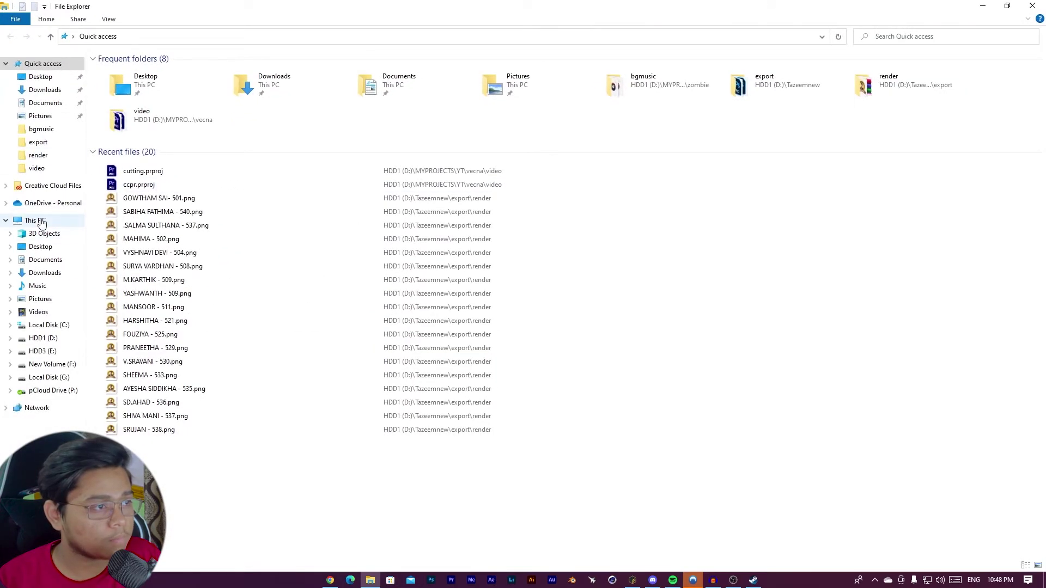
{"action": "left_click", "coordinate": [55, 220]}
{"action": "left_click", "coordinate": [43, 65]}
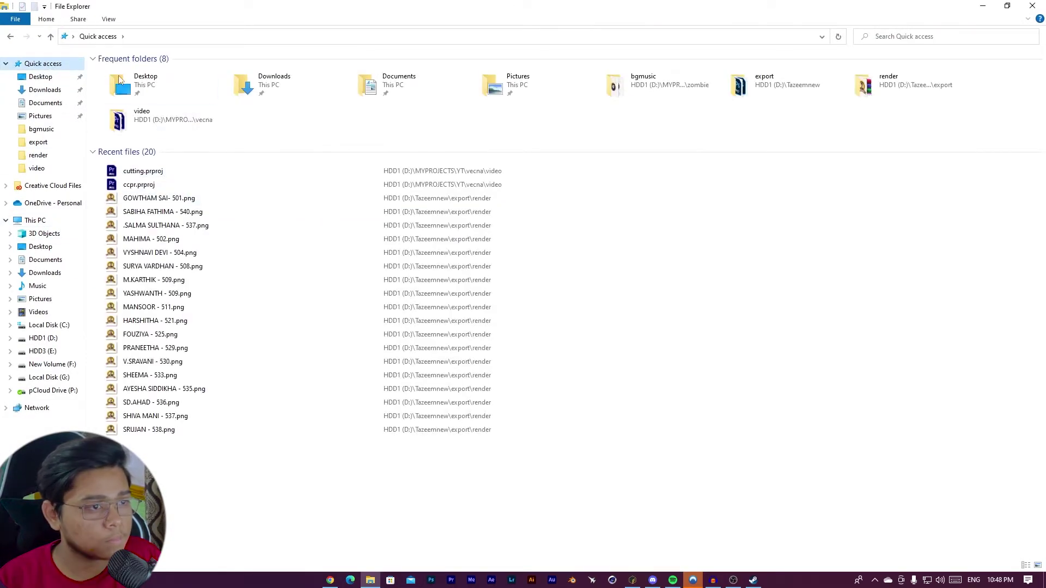
{"action": "left_click_drag", "start_coordinate": [379, 7], "coordinate": [0, 1]}
Switch to the Mixamo website in Chrome and view the uploaded character and the character upload dialog
{"action": "left_click", "coordinate": [331, 582]}
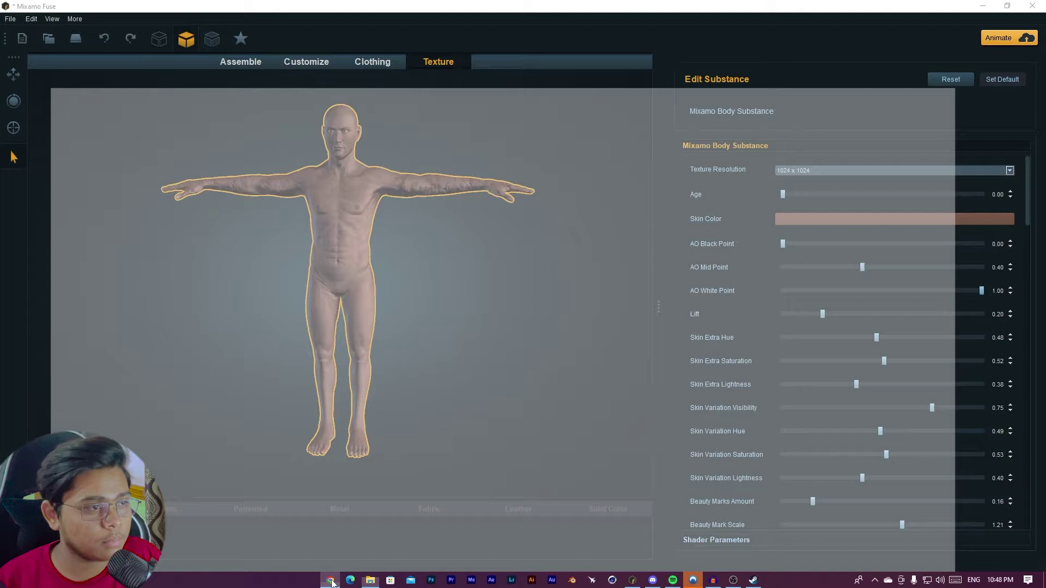
{"action": "left_click", "coordinate": [331, 581]}
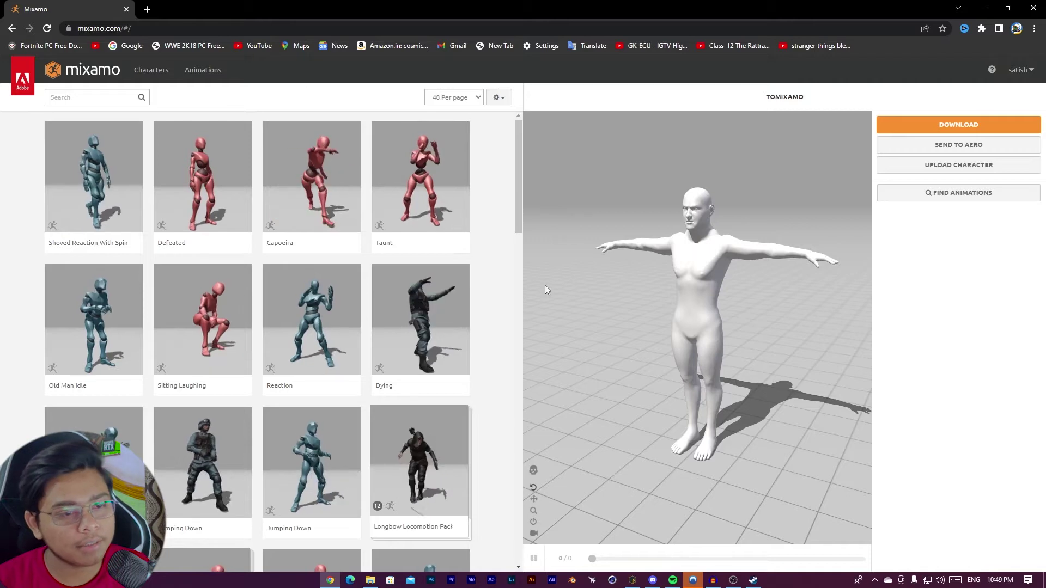
{"action": "mouse_move", "coordinate": [696, 298]}
{"action": "left_mouse_down"}
{"action": "mouse_move", "coordinate": [720, 292]}
{"action": "mouse_move", "coordinate": [640, 292]}
{"action": "mouse_move", "coordinate": [761, 300]}
{"action": "mouse_move", "coordinate": [683, 297]}
{"action": "mouse_move", "coordinate": [715, 299]}
{"action": "left_mouse_up"}
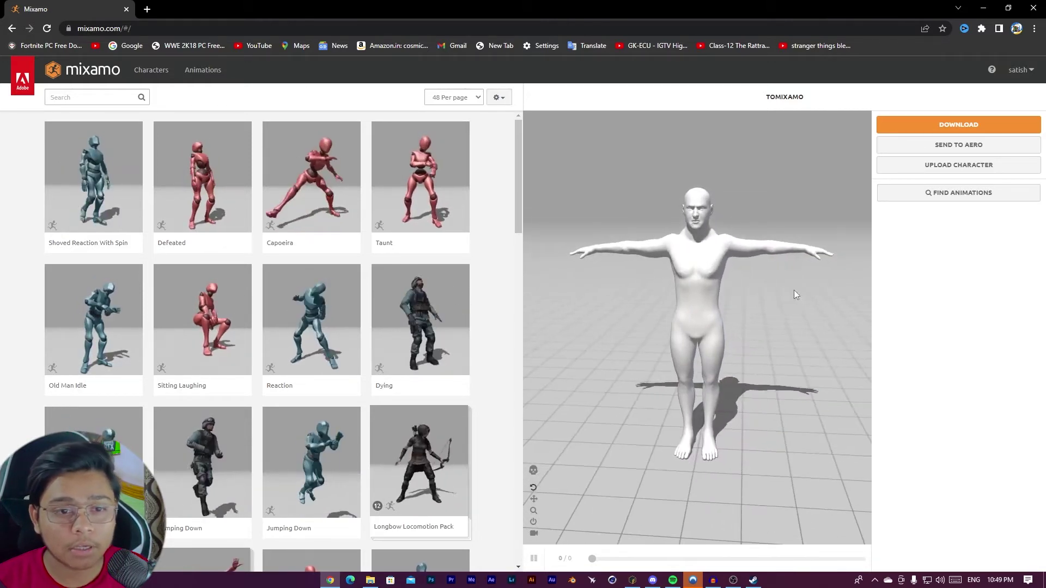
{"action": "left_click", "coordinate": [939, 171]}
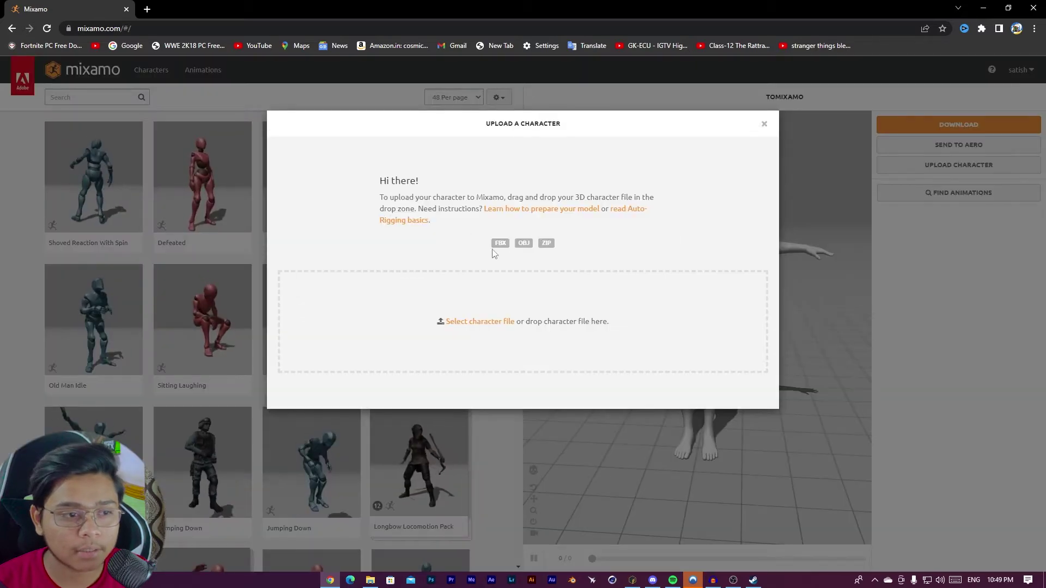
{"action": "key", "text": "Escape"}
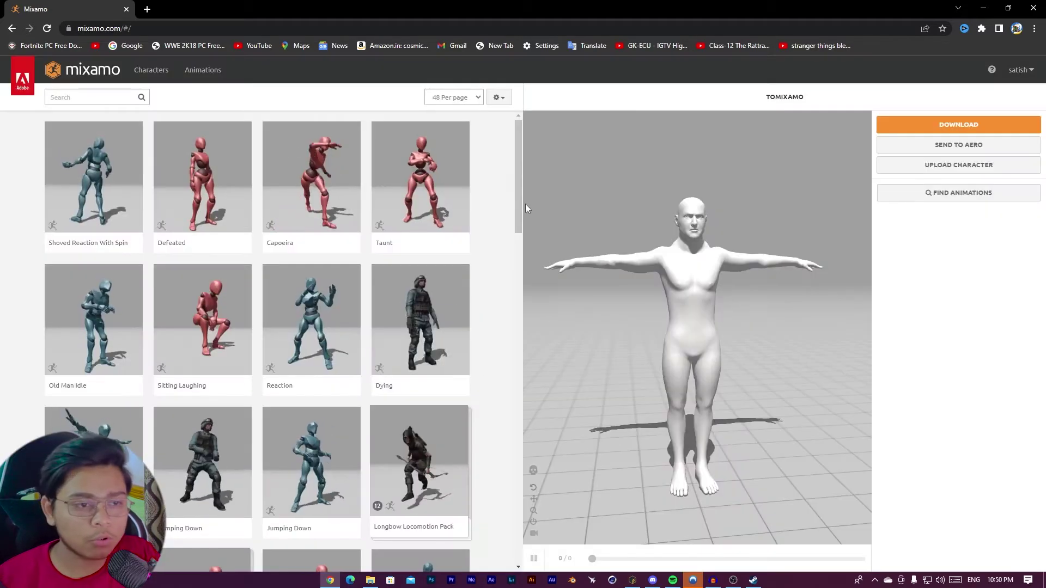
Search the animations for t-pose and apply T-Pose to the character
{"action": "left_click", "coordinate": [92, 97]}
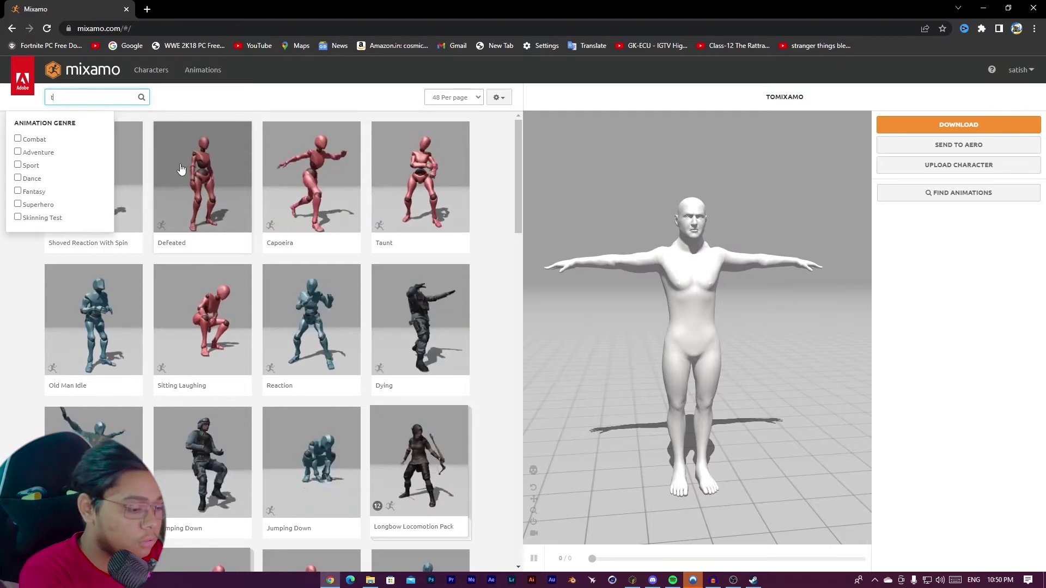
{"action": "type", "text": "t"}
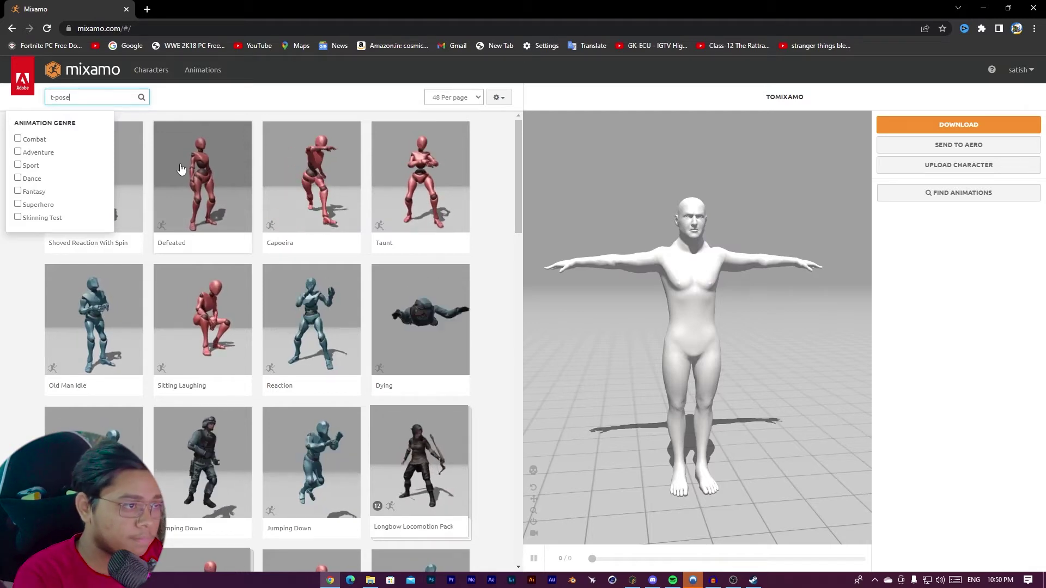
{"action": "type", "text": "-pose"}
{"action": "key", "text": "Return"}
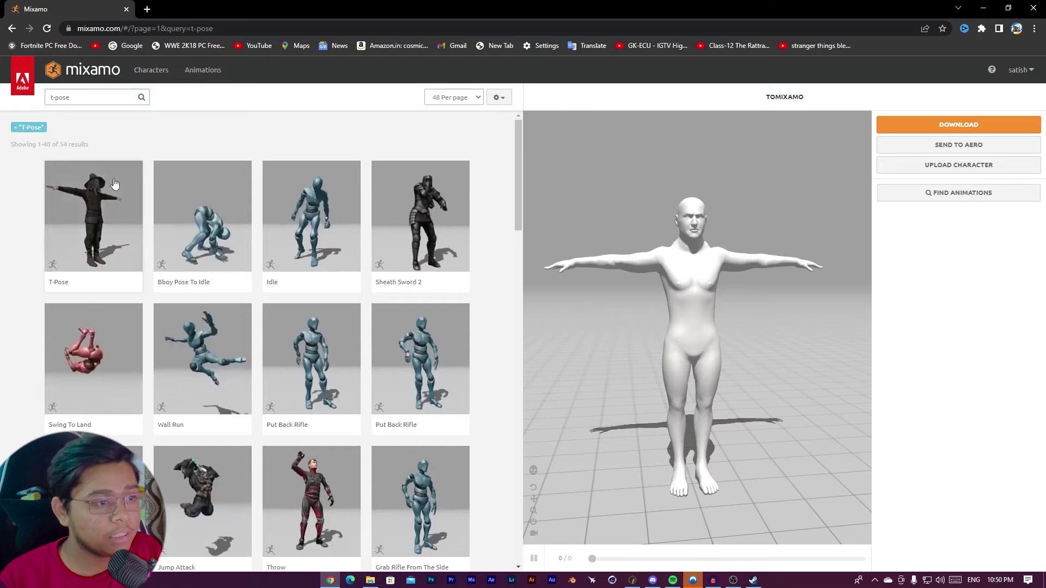
{"action": "left_click", "coordinate": [114, 184]}
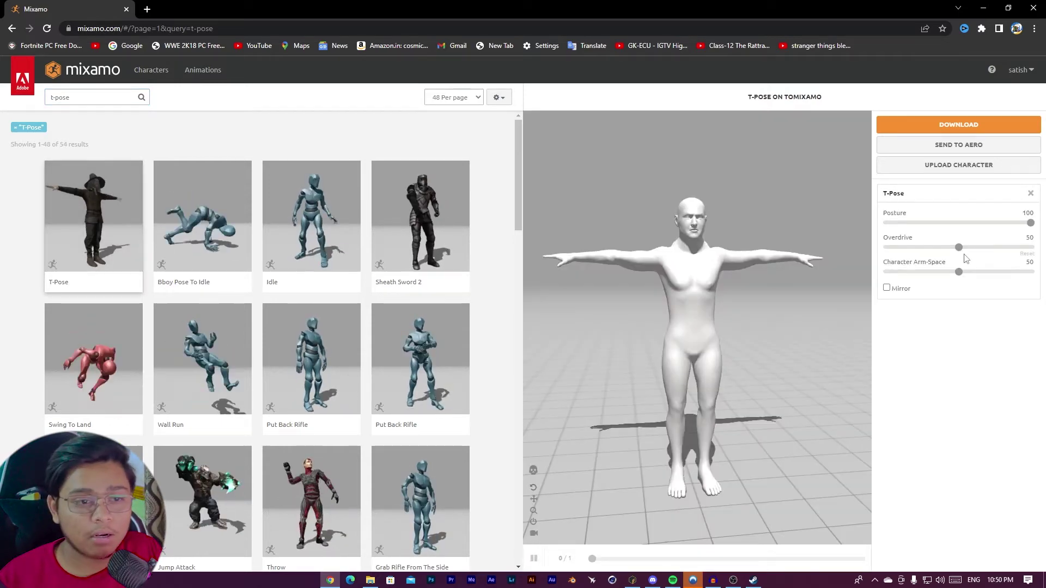
Download the T-posed character as FBX Binary with skin at 30 frames per second, without keyframe reduction, and show the browser's downloads
{"action": "left_click_drag", "start_coordinate": [753, 300], "coordinate": [708, 305]}
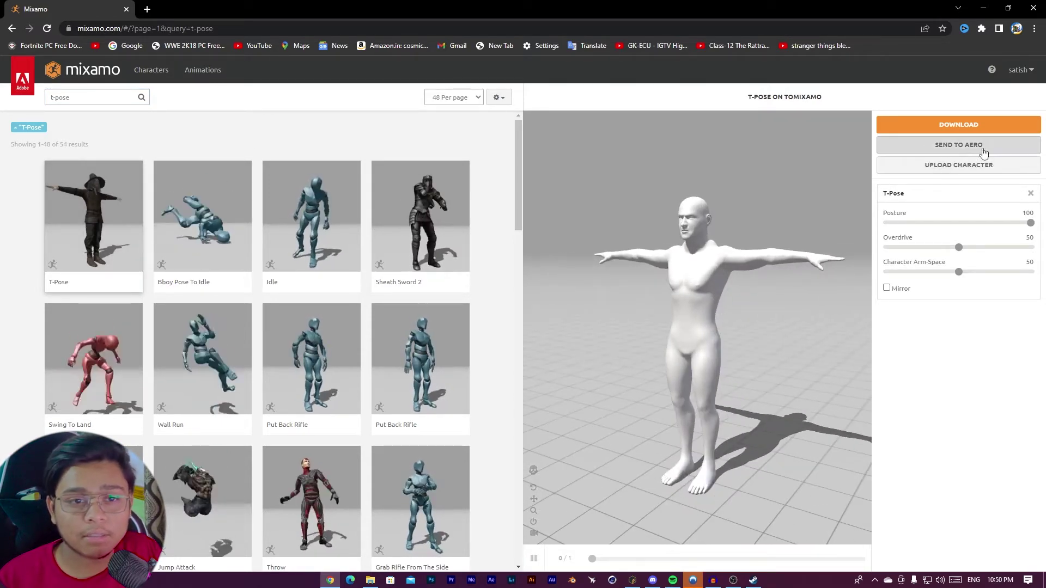
{"action": "left_click", "coordinate": [975, 126]}
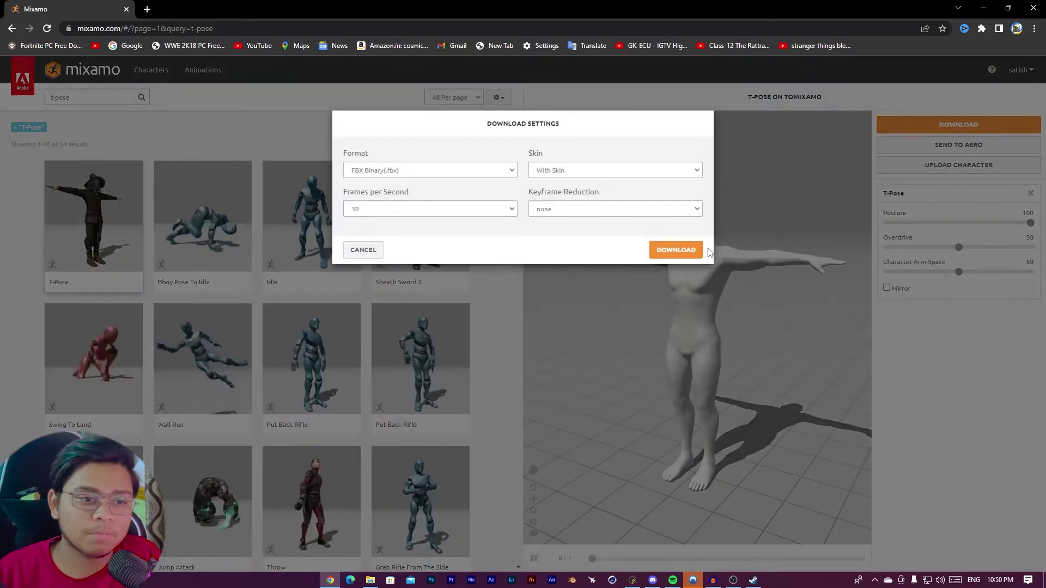
{"action": "left_click", "coordinate": [685, 252]}
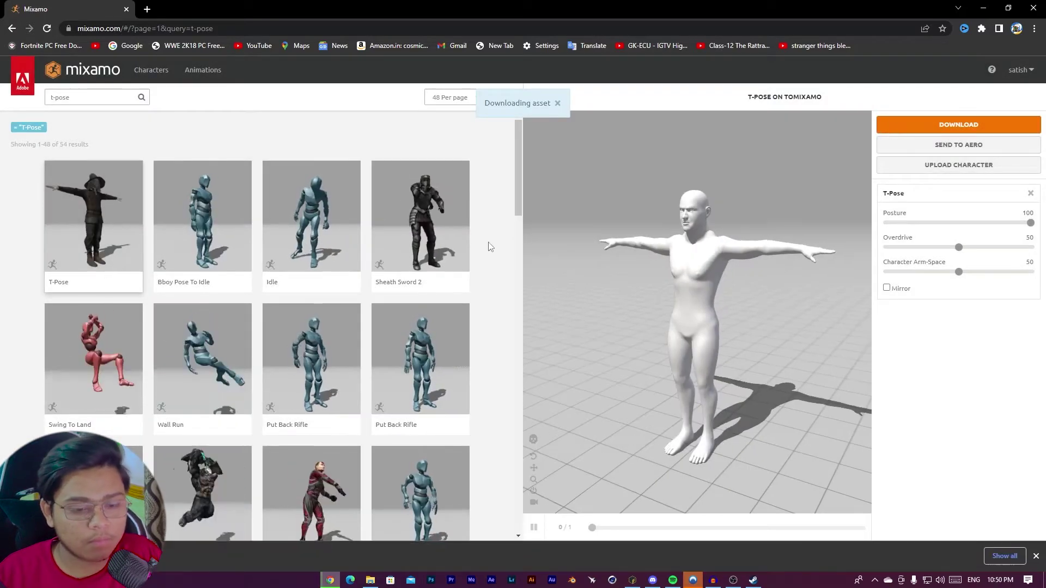
{"action": "key", "text": "ctrl+j"}
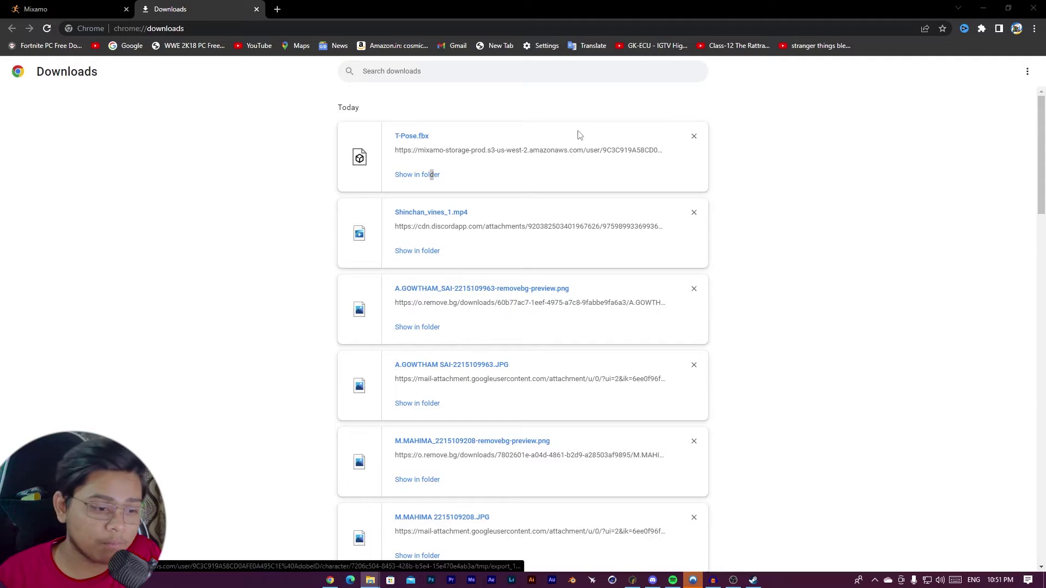
{"action": "left_click", "coordinate": [985, 6]}
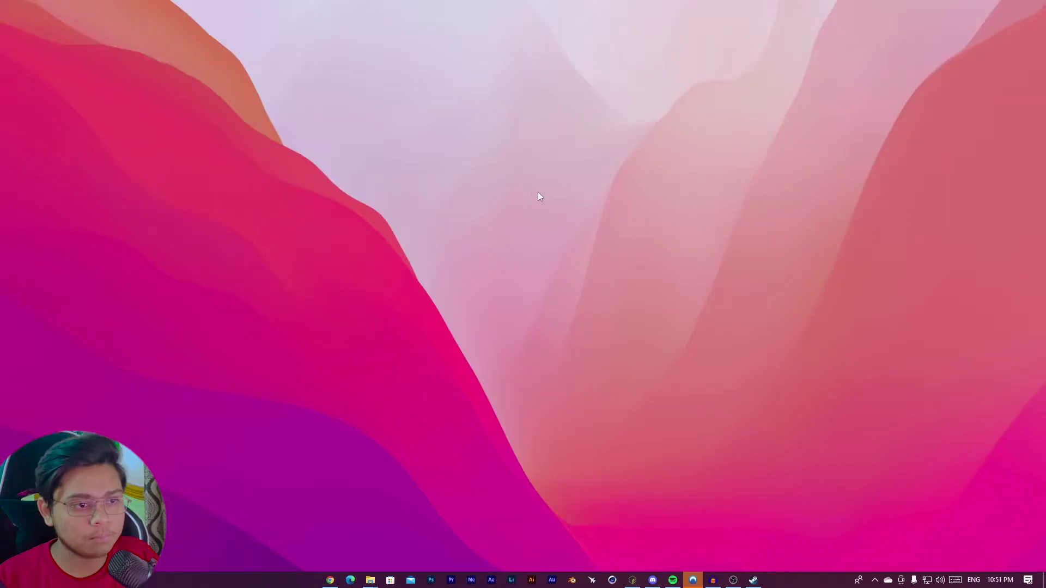
{"action": "right_click", "coordinate": [554, 193]}
{"action": "left_click", "coordinate": [489, 224]}
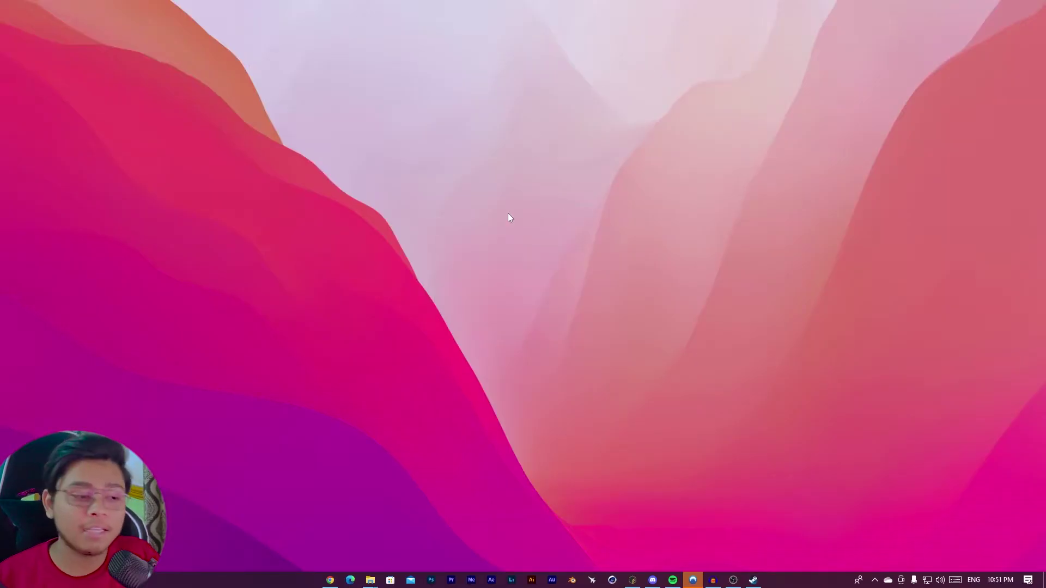
{"action": "right_click", "coordinate": [550, 125]}
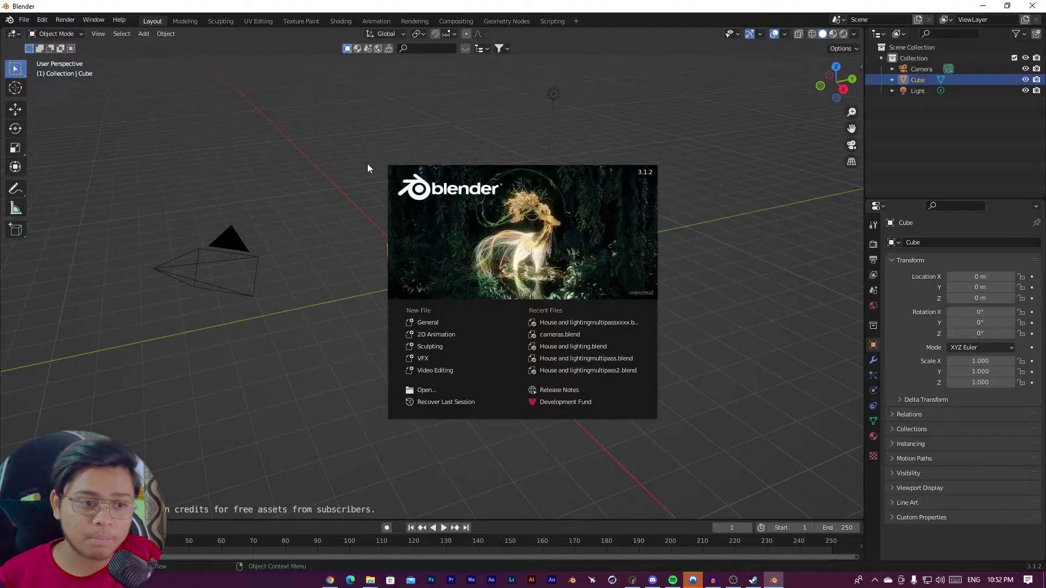
Switch to Blender, delete the default cube and import the downloaded character's FBX file
{"action": "left_click", "coordinate": [314, 244]}
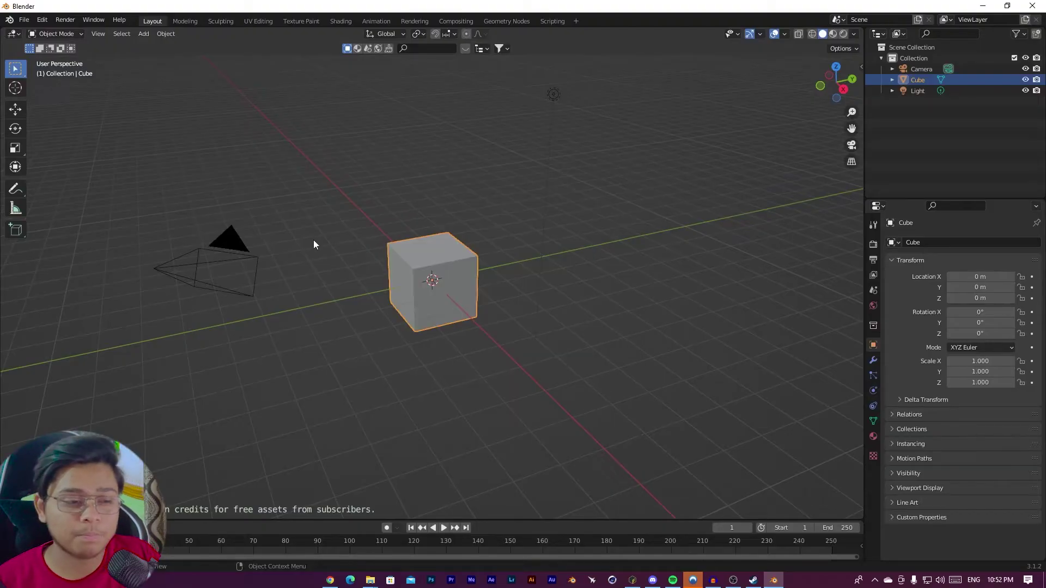
{"action": "key", "text": "Delete"}
{"action": "left_click", "coordinate": [24, 20]}
{"action": "mouse_move", "coordinate": [66, 167]}
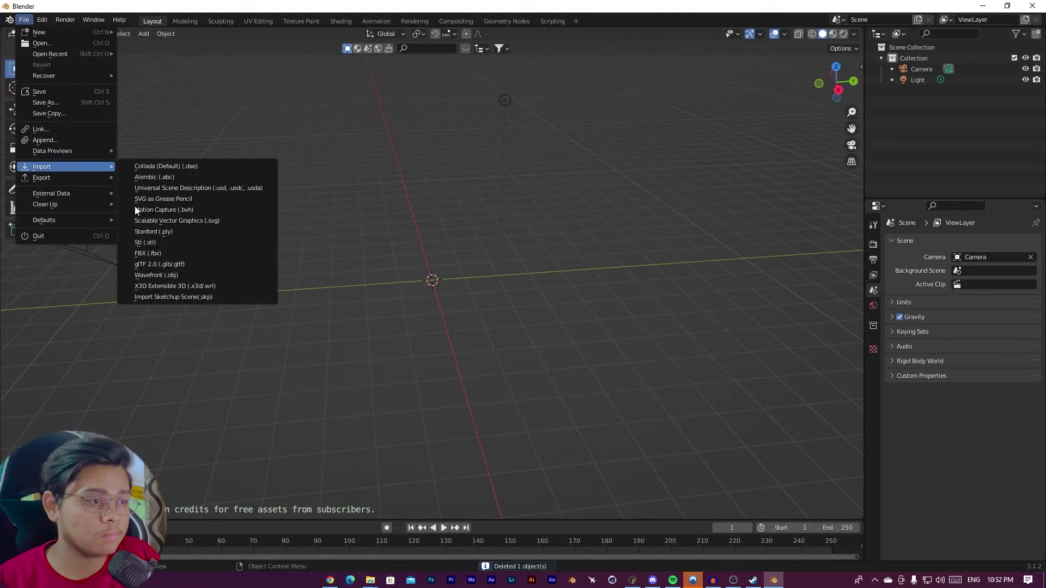
{"action": "left_click", "coordinate": [163, 253]}
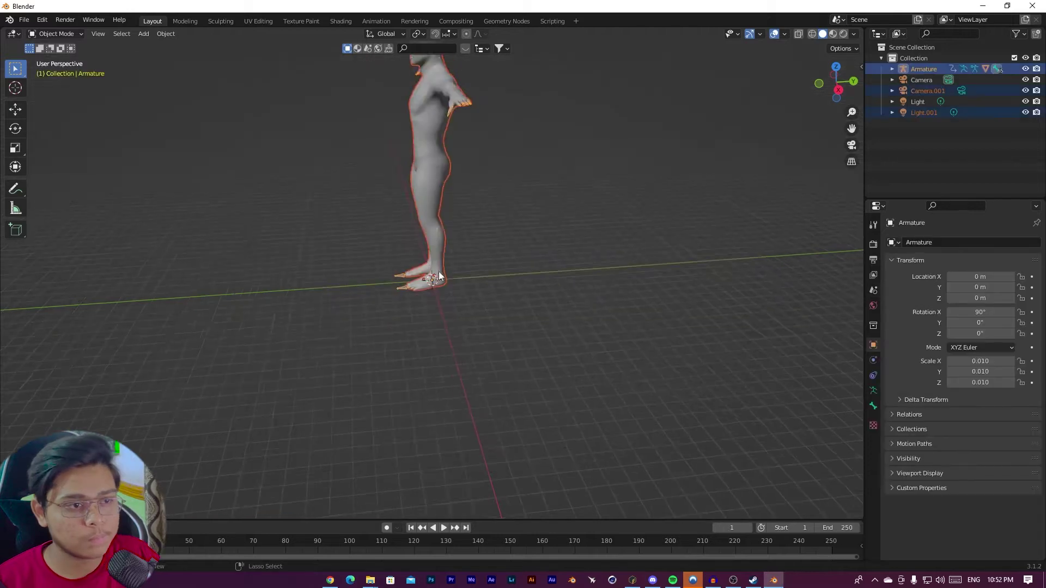
{"action": "middle_click_drag", "start_coordinate": [468, 272], "coordinate": [501, 270]}
Switch the imported armature to Pose Mode and inspect the character from the front in wireframe and solid shading
{"action": "scroll", "coordinate": [501, 271], "scroll_direction": "up", "scroll_amount": 5}
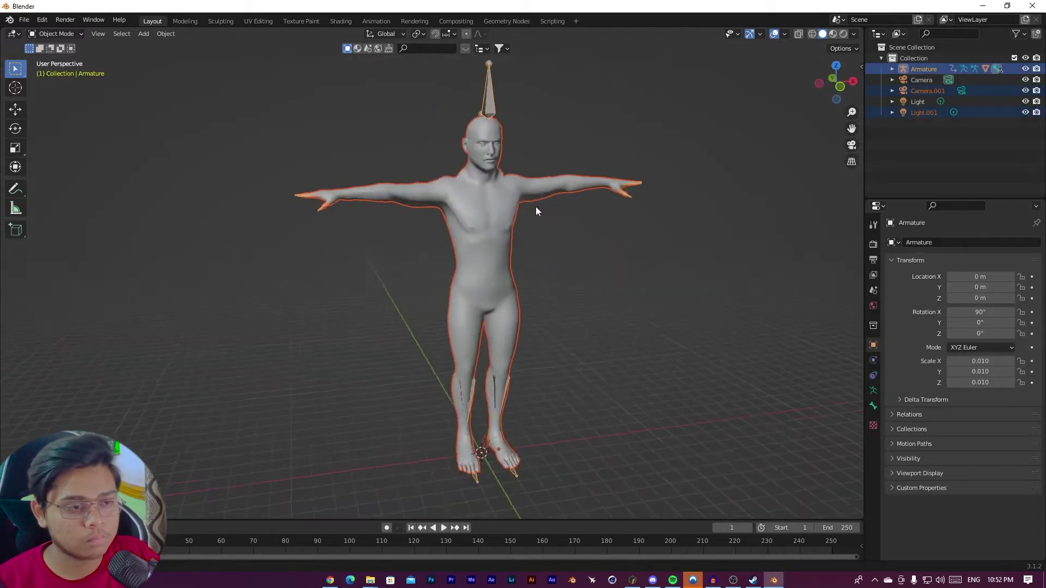
{"action": "scroll", "coordinate": [470, 227], "scroll_direction": "down", "scroll_amount": 1}
{"action": "middle_click_drag", "start_coordinate": [535, 207], "coordinate": [479, 192]}
{"action": "left_click", "coordinate": [56, 34]}
{"action": "left_click", "coordinate": [65, 72]}
{"action": "scroll", "coordinate": [478, 191], "scroll_direction": "down", "scroll_amount": 1}
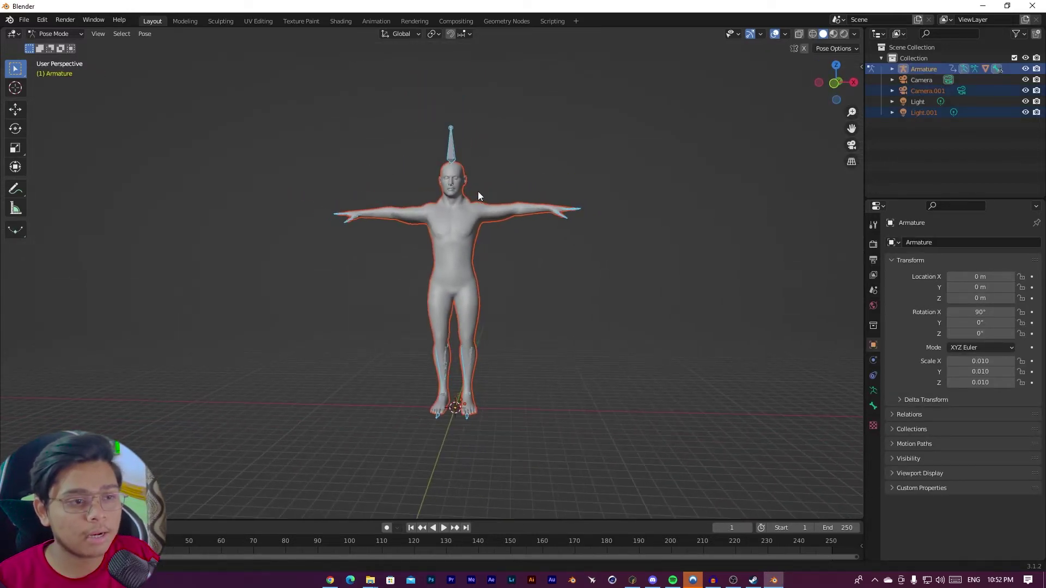
{"action": "scroll", "coordinate": [491, 179], "scroll_direction": "up", "scroll_amount": 2}
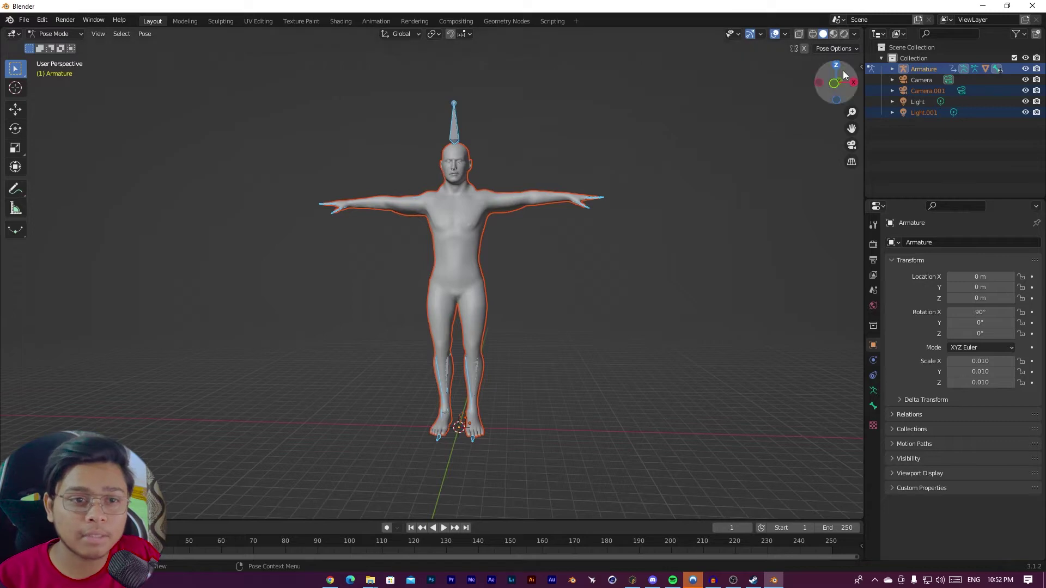
{"action": "left_click", "coordinate": [834, 83]}
{"action": "scroll", "coordinate": [531, 194], "scroll_direction": "up", "scroll_amount": 2}
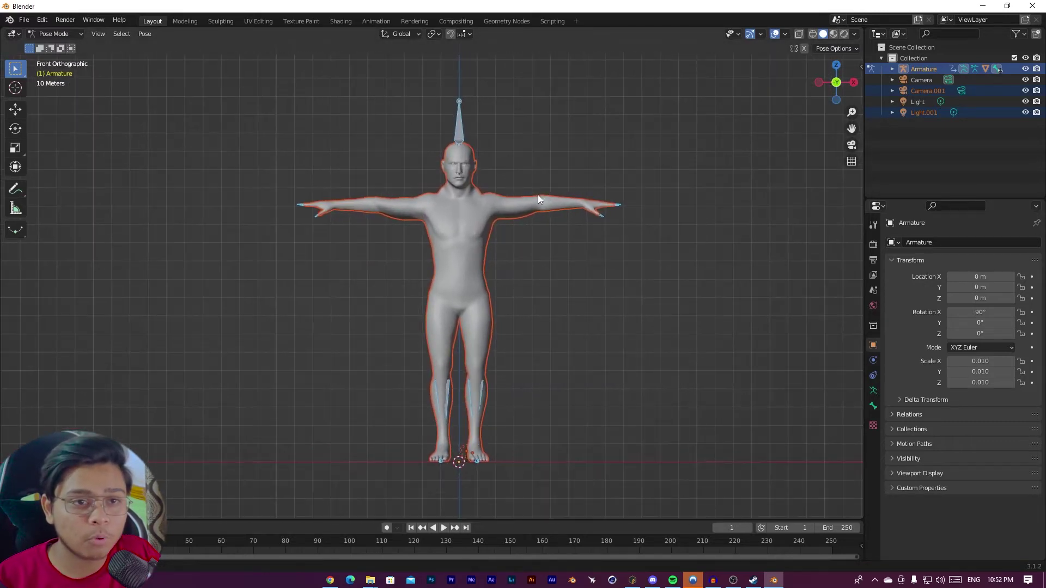
{"action": "left_click", "coordinate": [813, 34]}
{"action": "left_click", "coordinate": [824, 34]}
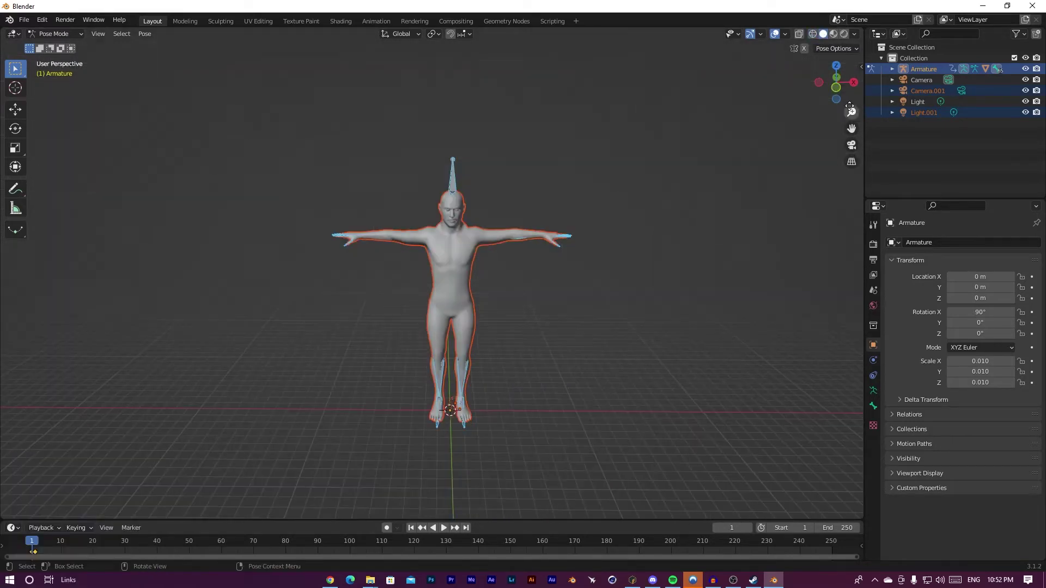
Rotate both upper arm bones down from the T-pose, working in wireframe shading from the front
{"action": "scroll", "coordinate": [530, 223], "scroll_direction": "down", "scroll_amount": 1}
{"action": "left_click", "coordinate": [530, 220]}
{"action": "middle_click_drag", "start_coordinate": [530, 220], "coordinate": [528, 229]}
{"action": "left_click", "coordinate": [812, 34]}
{"action": "left_click", "coordinate": [840, 85]}
{"action": "key", "text": "r"}
{"action": "left_click", "coordinate": [517, 229]}
{"action": "left_click", "coordinate": [426, 218]}
{"action": "key", "text": "r"}
{"action": "left_click", "coordinate": [430, 215]}
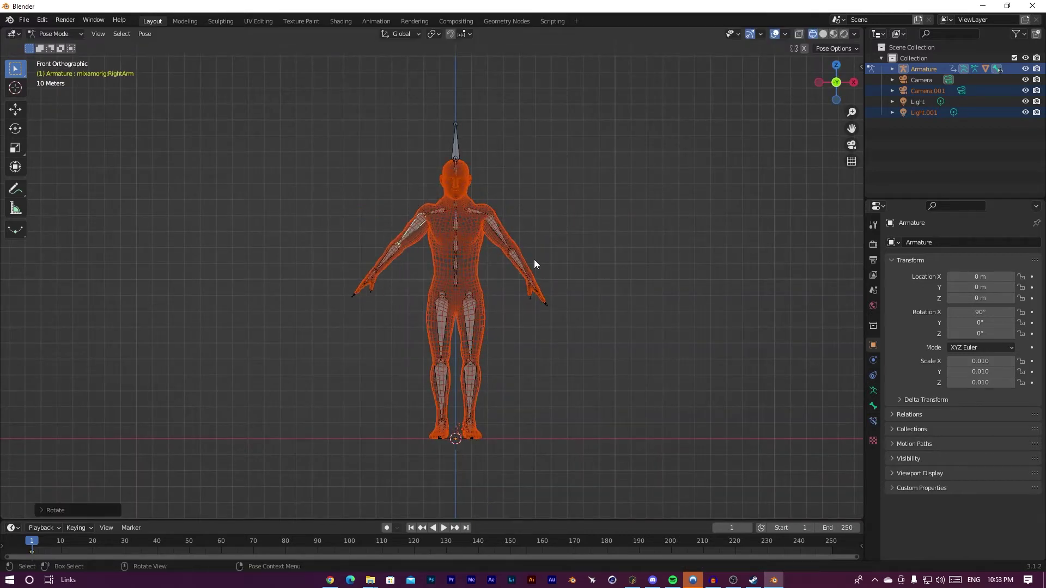
Rotate the left forearm bone outward and turn both forearm bones about the global X axis
{"action": "left_click", "coordinate": [530, 264]}
{"action": "key", "text": "r"}
{"action": "left_click", "coordinate": [536, 255]}
{"action": "left_click", "coordinate": [393, 258]}
{"action": "key", "text": "r"}
{"action": "key", "text": "z"}
{"action": "key", "text": "x"}
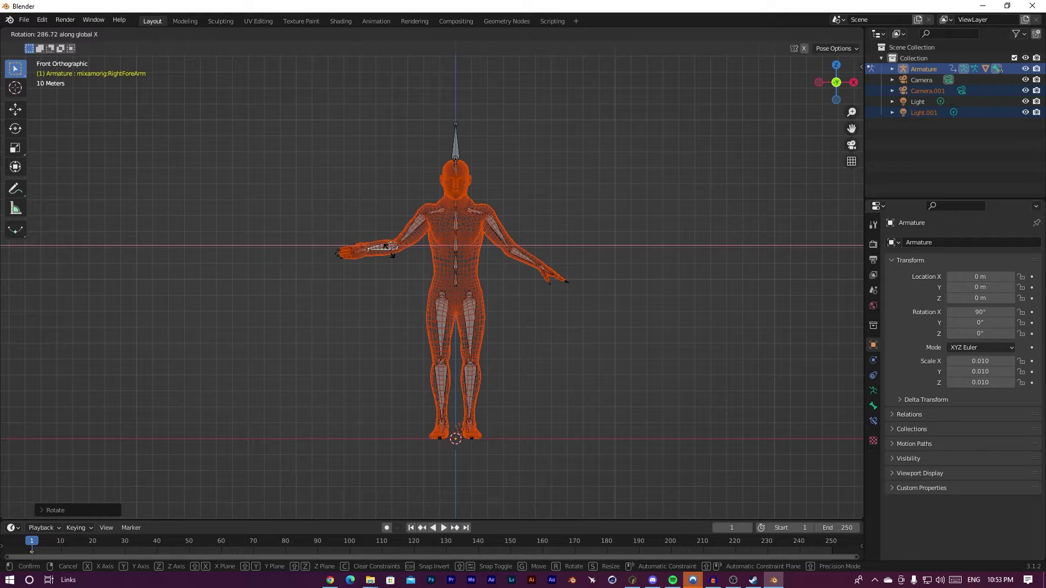
{"action": "left_click", "coordinate": [398, 255]}
{"action": "left_click", "coordinate": [529, 255]}
{"action": "key", "text": "r"}
{"action": "key", "text": "x"}
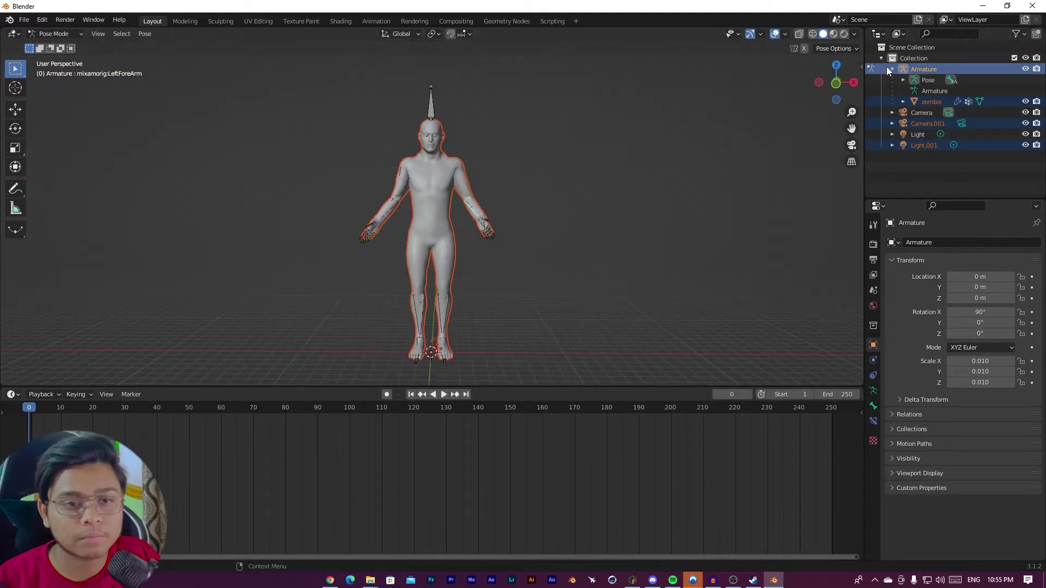
Select only the armature and expand its hierarchy in the outliner
{"action": "left_click", "coordinate": [905, 69]}
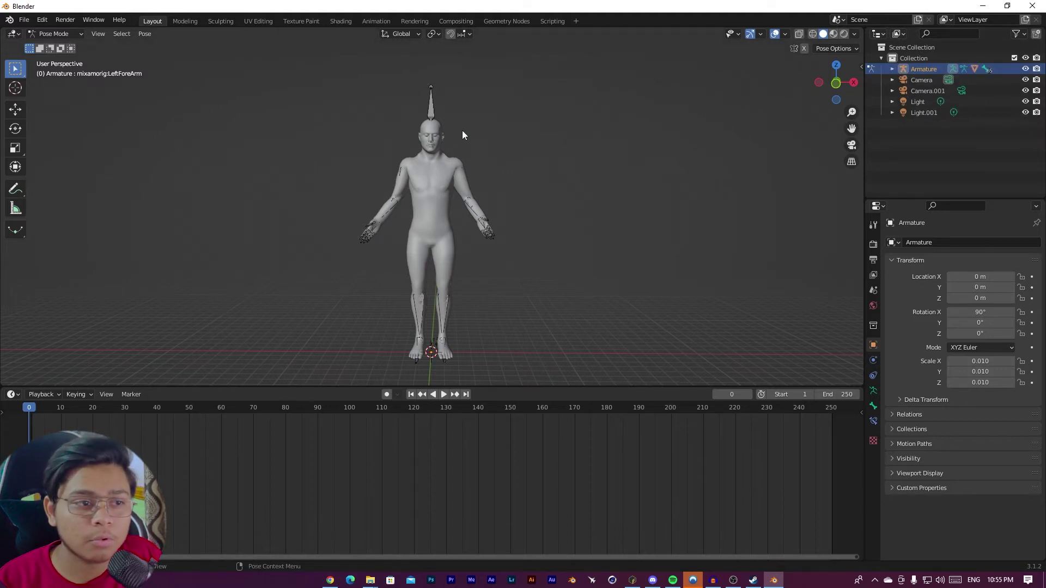
{"action": "left_click", "coordinate": [448, 180]}
{"action": "left_click", "coordinate": [893, 69]}
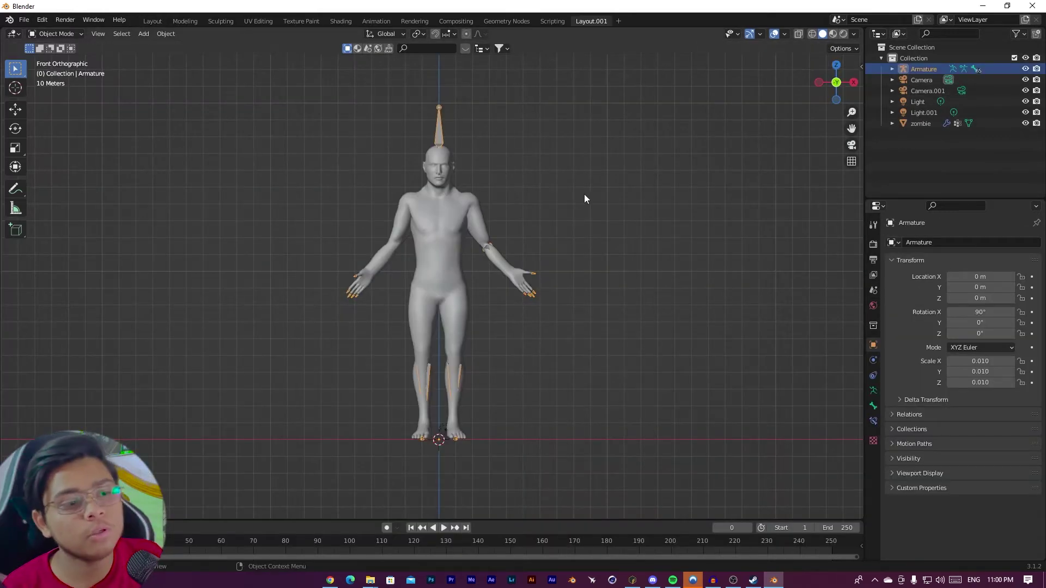
Try deleting the armature from the posed character
{"action": "key", "text": "x"}
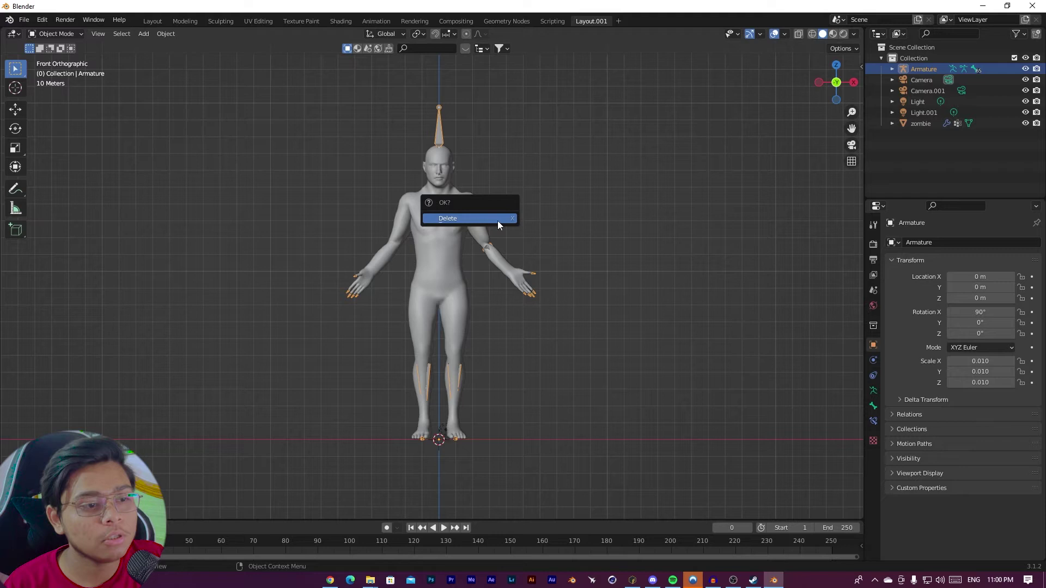
{"action": "left_click", "coordinate": [498, 219]}
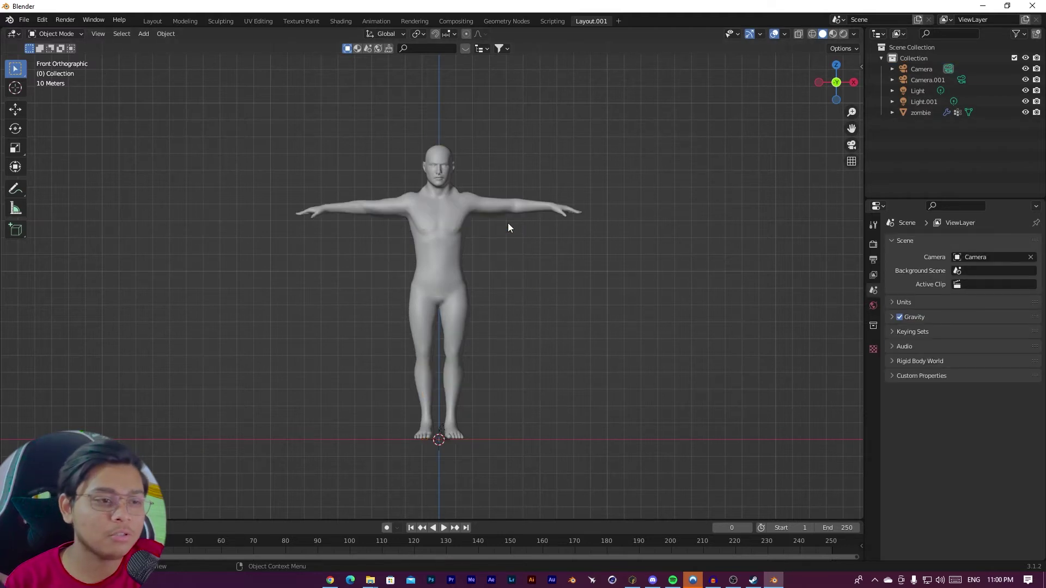
{"action": "mouse_move", "coordinate": [508, 223]}
{"action": "middle_mouse_down"}
{"action": "mouse_move", "coordinate": [464, 209]}
{"action": "mouse_move", "coordinate": [501, 214]}
{"action": "middle_mouse_up"}
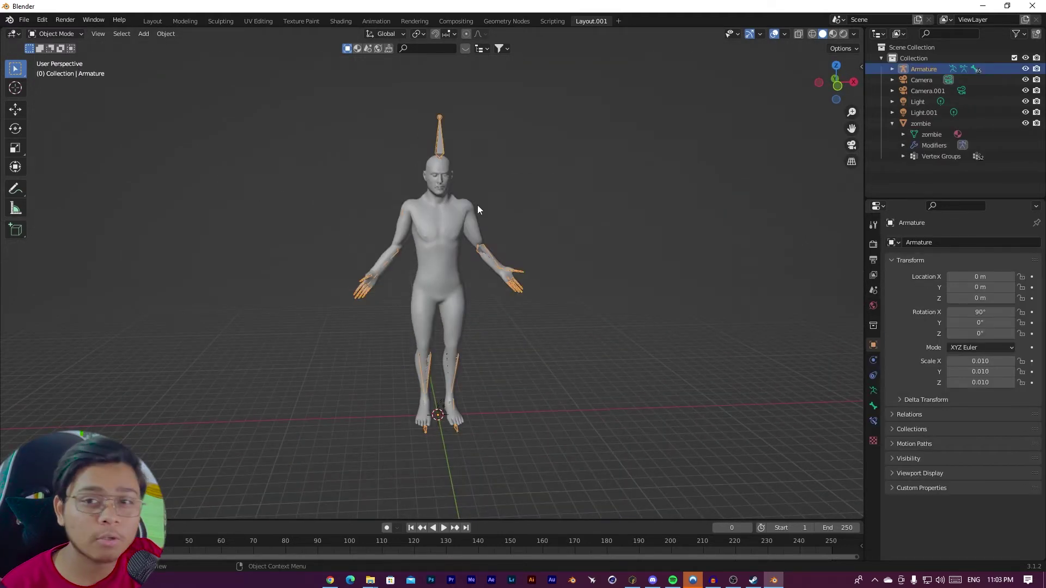
Apply the Armature modifier on the zombie mesh to bake the lowered-arm pose into it
{"action": "middle_click_drag", "start_coordinate": [481, 186], "coordinate": [463, 198]}
{"action": "scroll", "coordinate": [451, 193], "scroll_direction": "up", "scroll_amount": 1}
{"action": "left_click", "coordinate": [447, 203]}
{"action": "left_click", "coordinate": [873, 360]}
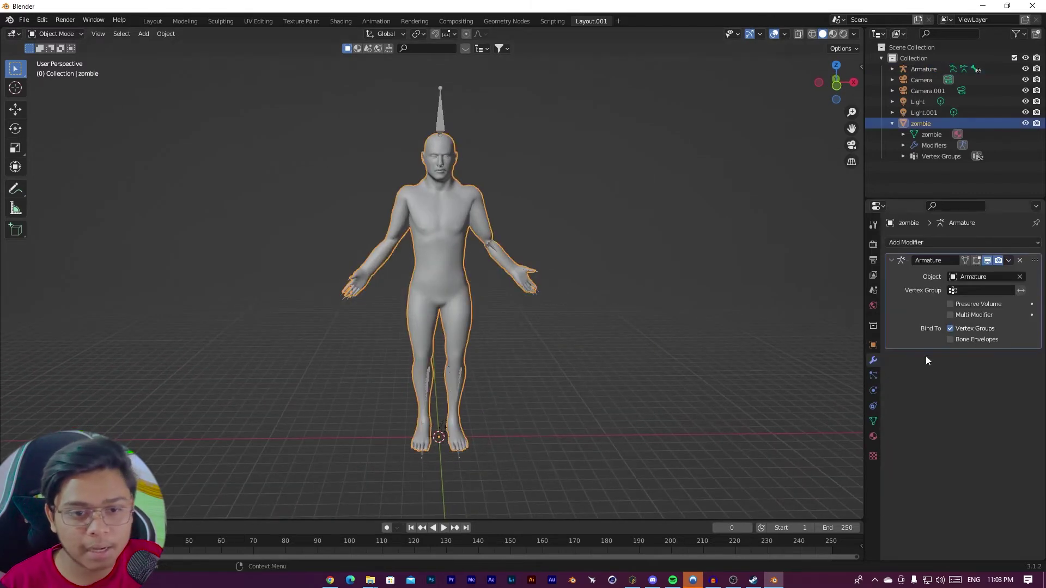
{"action": "left_click", "coordinate": [1009, 260]}
{"action": "left_click", "coordinate": [967, 273]}
Clear the zombie mesh's parent while keeping its transformation, and test-move the mesh away from the rig before cancelling the move
{"action": "middle_click_drag", "start_coordinate": [425, 185], "coordinate": [454, 171]}
{"action": "right_click", "coordinate": [436, 211]}
{"action": "right_click", "coordinate": [452, 242]}
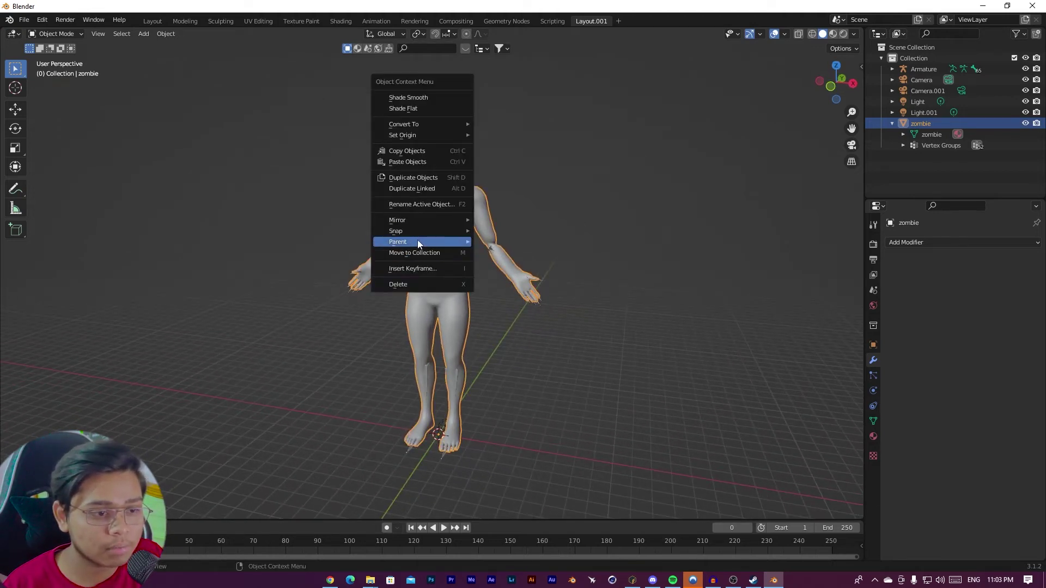
{"action": "mouse_move", "coordinate": [417, 241]}
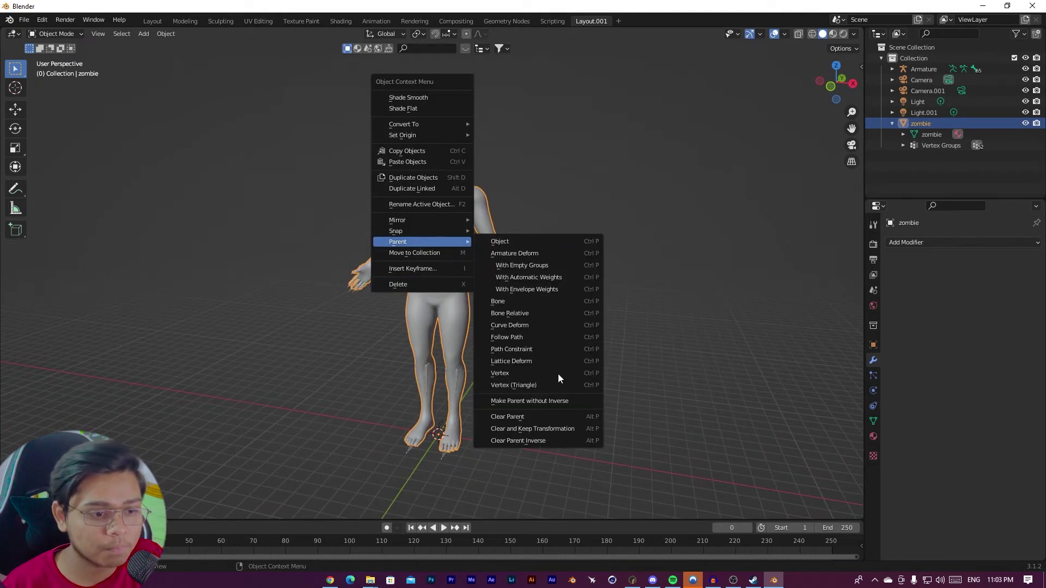
{"action": "left_click", "coordinate": [531, 429]}
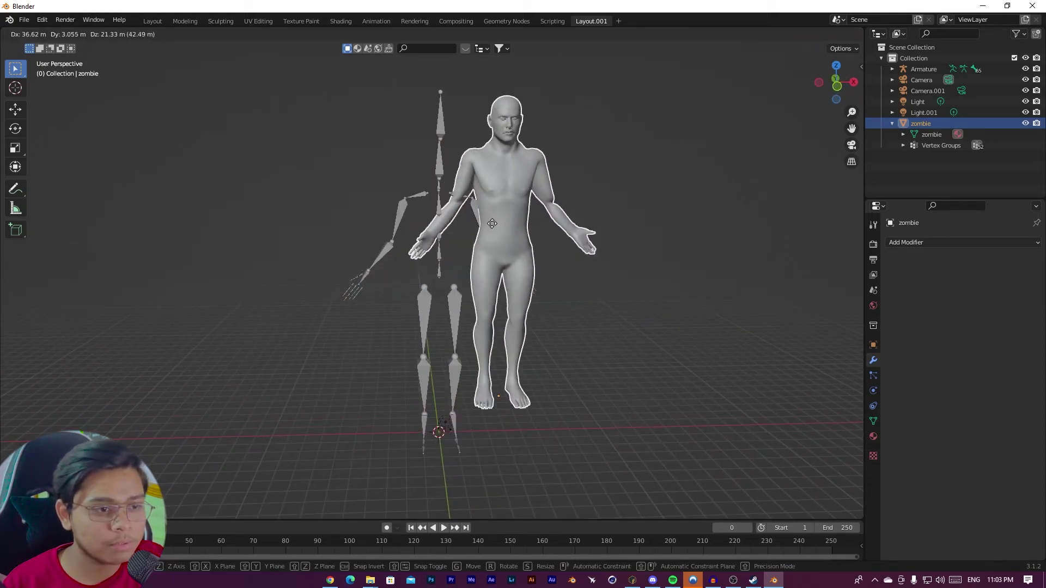
{"action": "right_click", "coordinate": [439, 224]}
{"action": "middle_click_drag", "start_coordinate": [439, 224], "coordinate": [443, 220]}
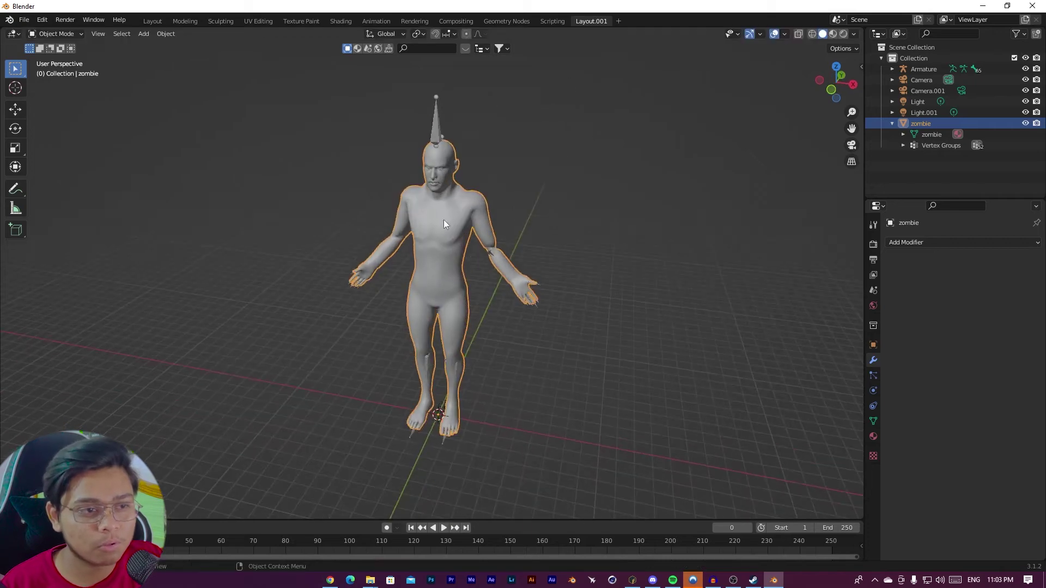
Delete the armature and check the posed body mesh
{"action": "left_click", "coordinate": [430, 133]}
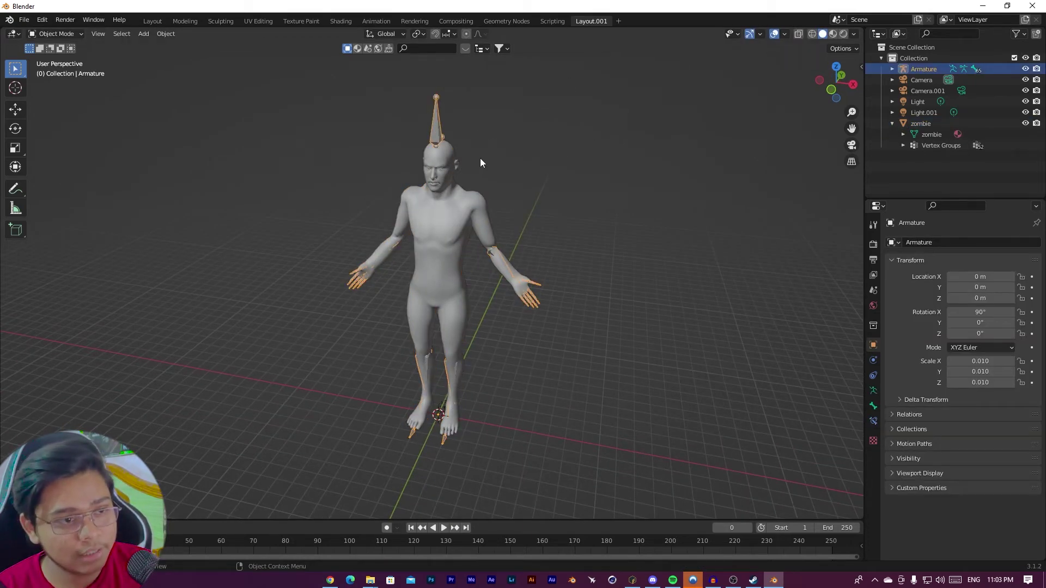
{"action": "middle_click_drag", "start_coordinate": [481, 163], "coordinate": [484, 148]}
{"action": "key", "text": "Delete"}
{"action": "middle_click_drag", "start_coordinate": [503, 220], "coordinate": [529, 236]}
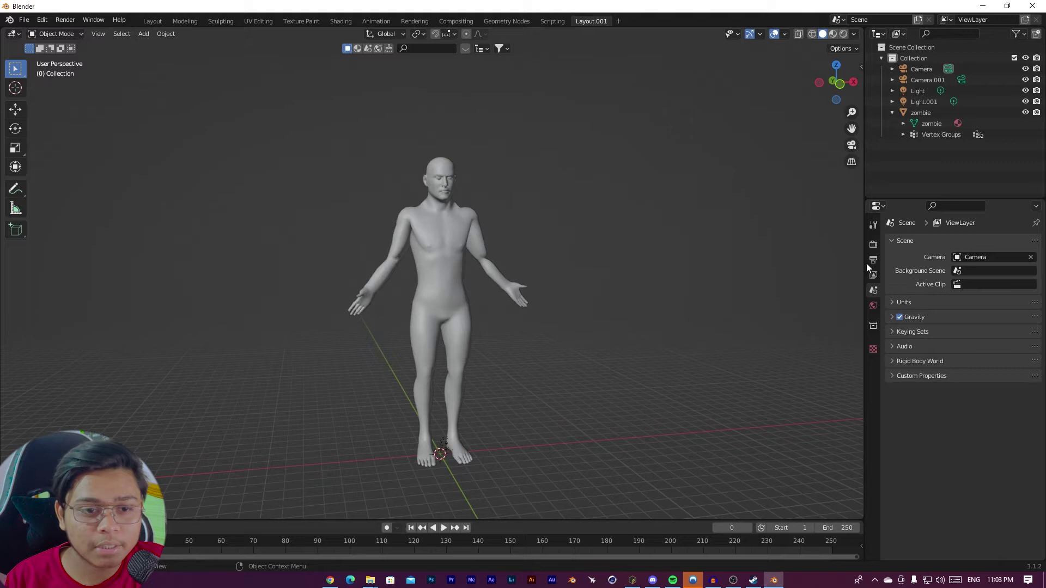
Add a Subdivision Surface modifier to the zombie mesh
{"action": "left_click", "coordinate": [873, 245]}
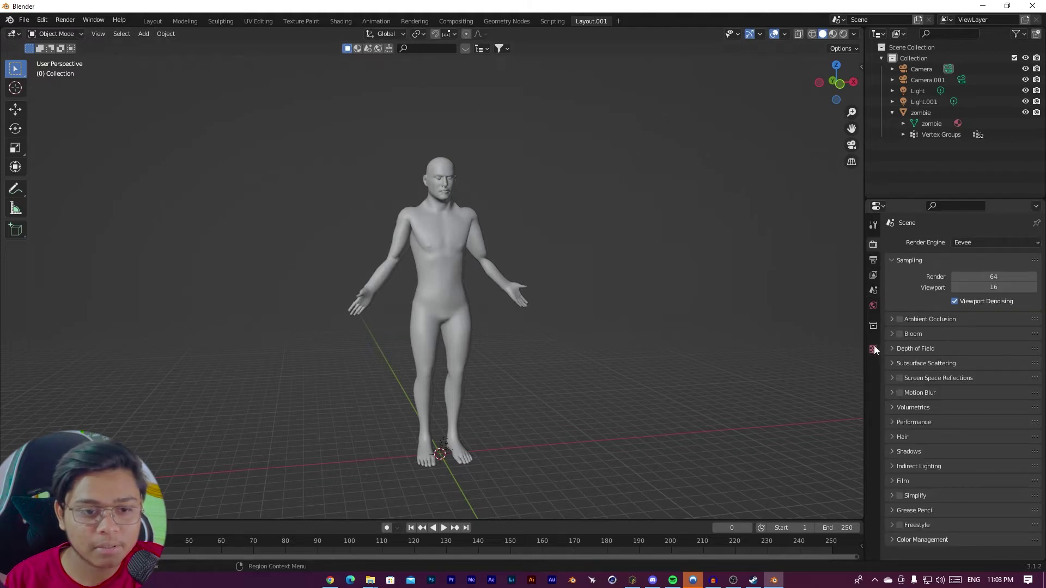
{"action": "left_click", "coordinate": [463, 228]}
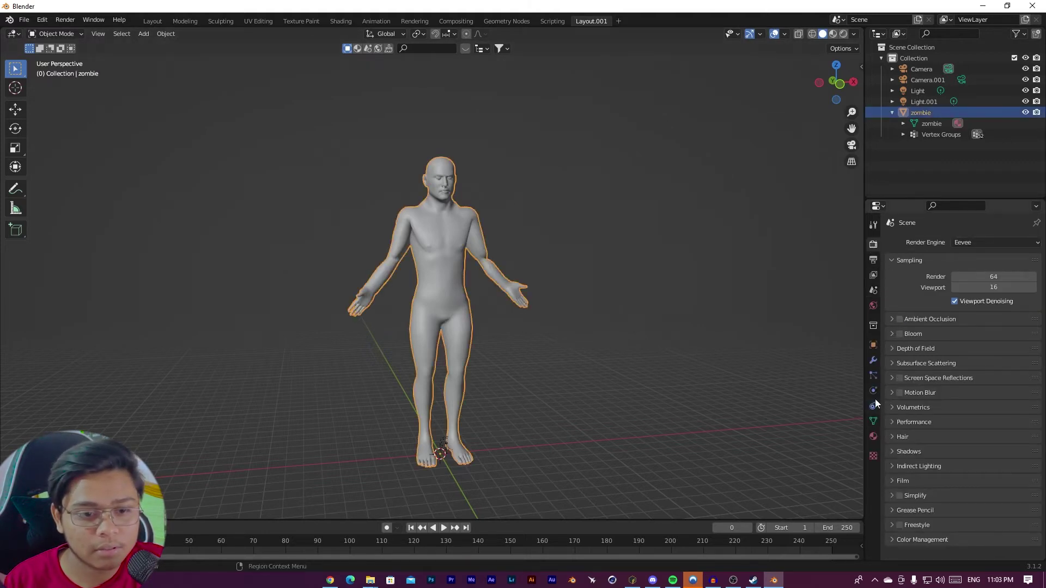
{"action": "left_click", "coordinate": [873, 360]}
{"action": "left_click", "coordinate": [924, 243]}
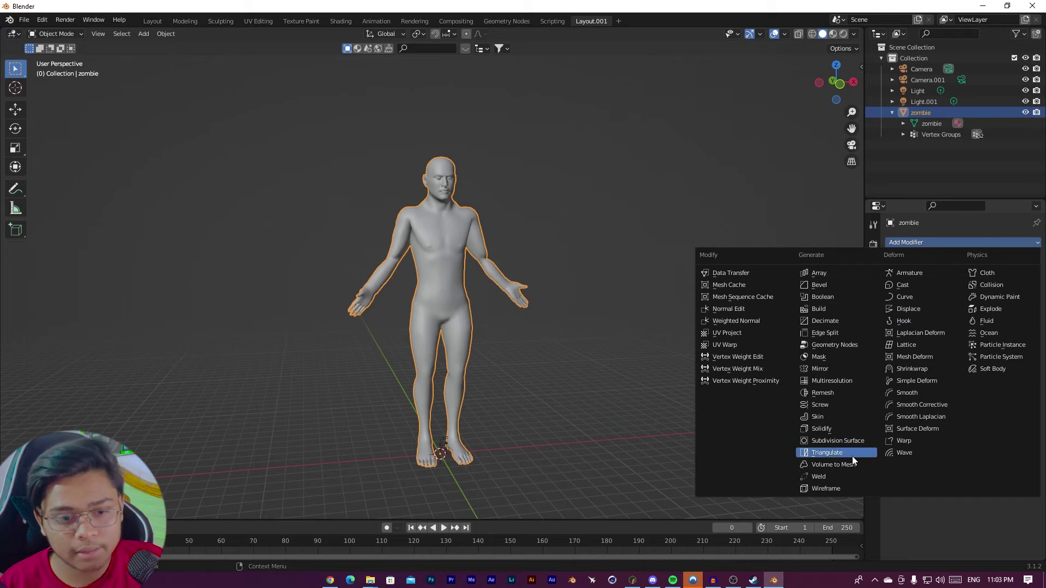
{"action": "key", "text": "Return"}
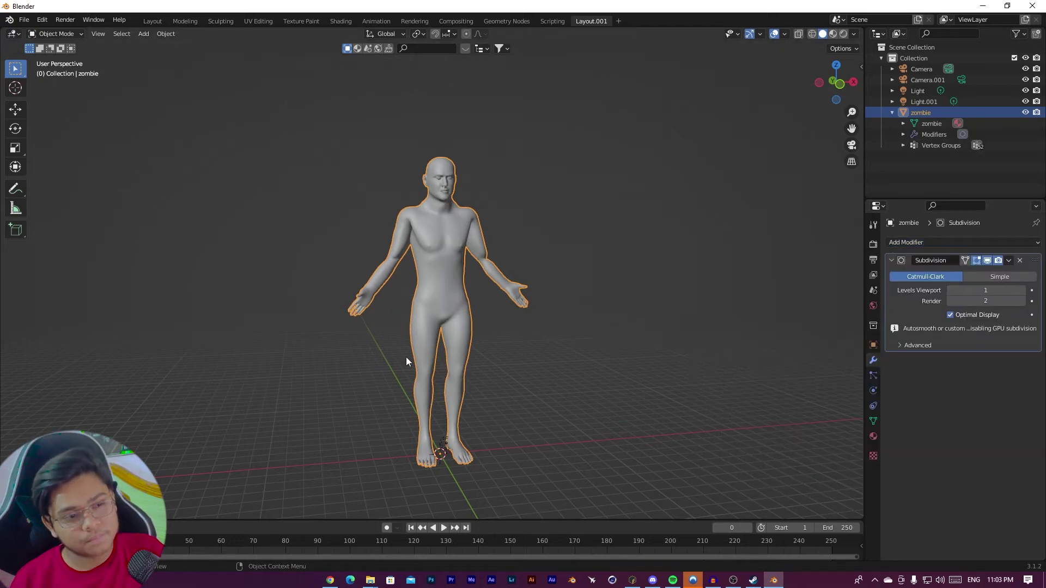
Display the mesh in wireframe, set the subdivision's viewport level to 2 and apply the modifier
{"action": "middle_click_drag", "start_coordinate": [696, 289], "coordinate": [659, 266]}
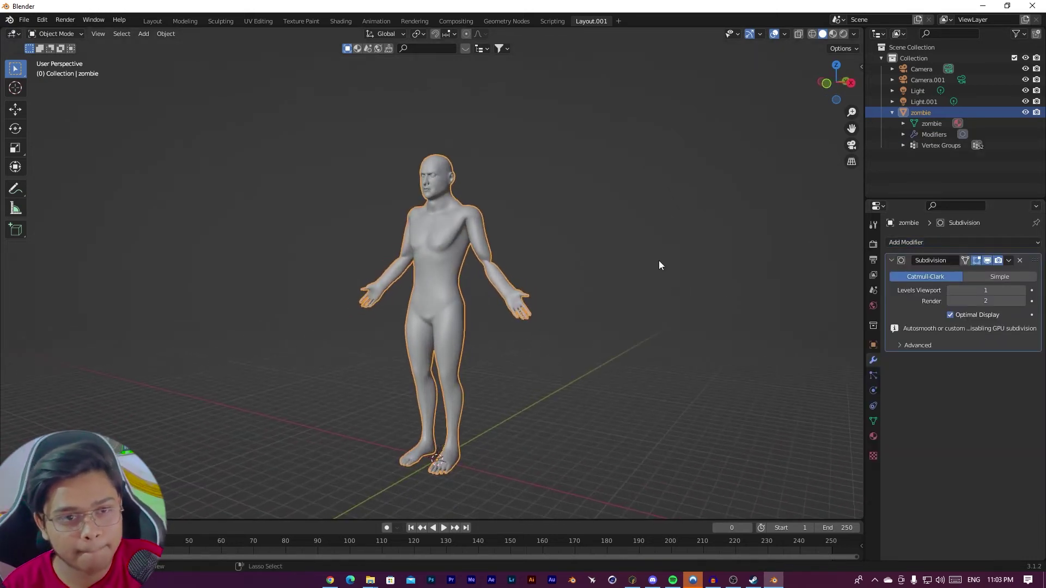
{"action": "left_click", "coordinate": [834, 34]}
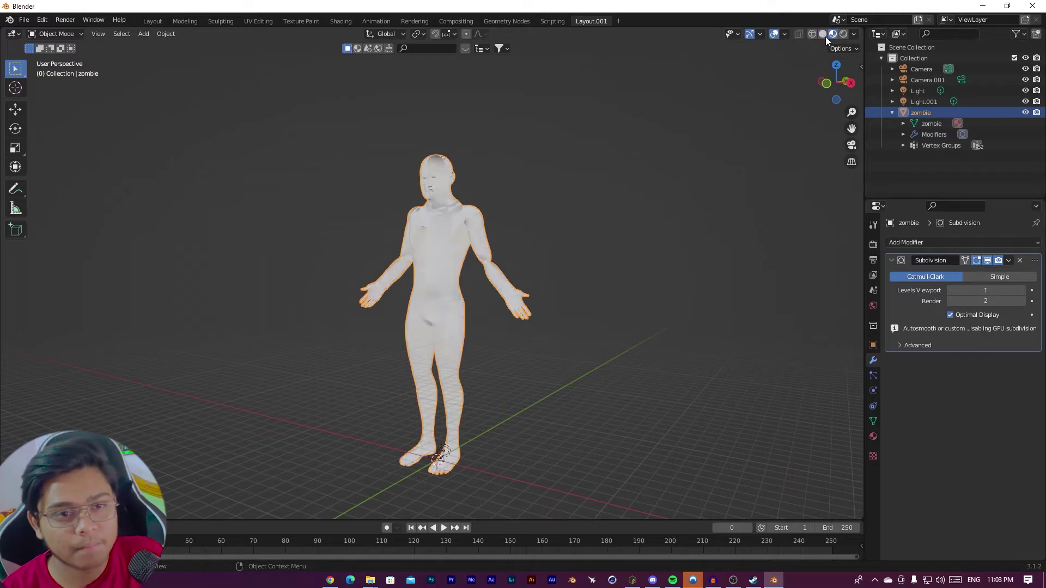
{"action": "left_click", "coordinate": [822, 34]}
{"action": "left_click", "coordinate": [812, 34]}
{"action": "mouse_move", "coordinate": [512, 184]}
{"action": "middle_mouse_down"}
{"action": "mouse_move", "coordinate": [532, 188]}
{"action": "mouse_move", "coordinate": [503, 200]}
{"action": "mouse_move", "coordinate": [521, 202]}
{"action": "middle_mouse_up"}
{"action": "scroll", "coordinate": [531, 188], "scroll_direction": "up", "scroll_amount": 1}
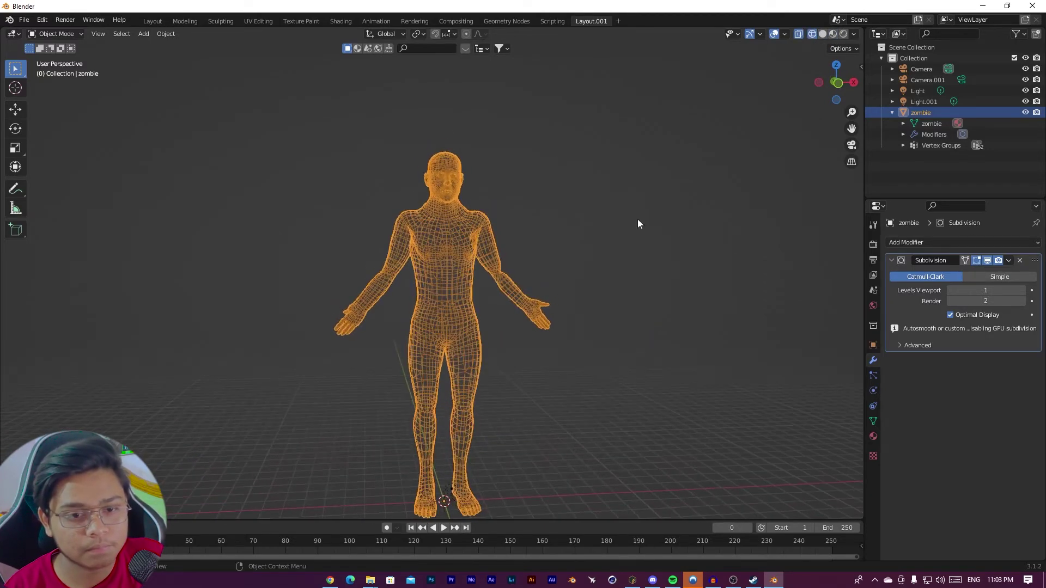
{"action": "left_click", "coordinate": [1024, 291]}
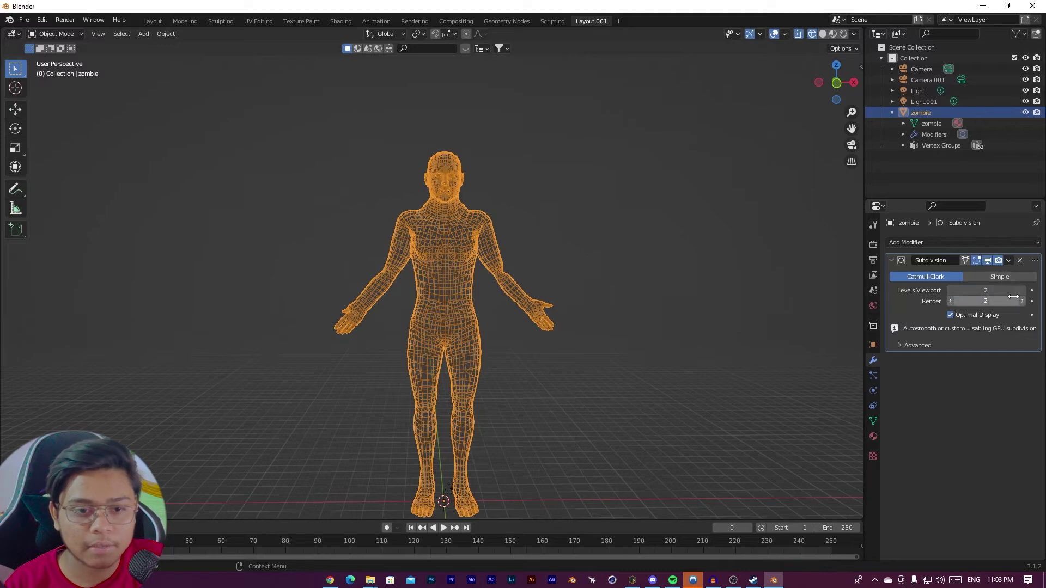
{"action": "left_click", "coordinate": [1009, 260]}
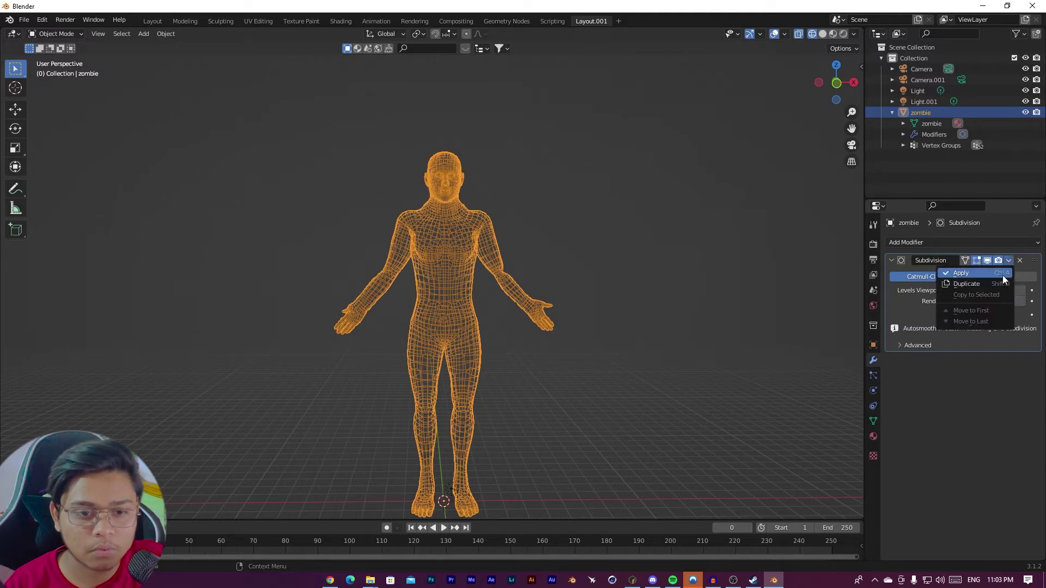
{"action": "left_click", "coordinate": [1004, 275]}
Inspect the density of the subdivided mesh up close in wireframe and return to solid shading
{"action": "middle_click_drag", "start_coordinate": [419, 279], "coordinate": [479, 210]}
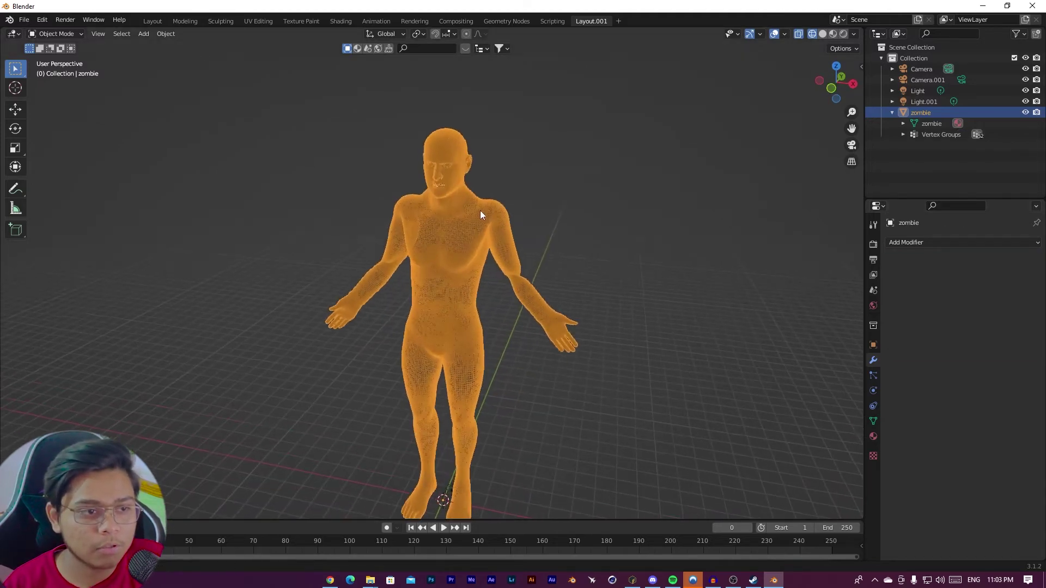
{"action": "scroll", "coordinate": [502, 190], "scroll_direction": "up", "scroll_amount": 4}
{"action": "middle_click_drag", "start_coordinate": [522, 171], "coordinate": [509, 216], "text": "shift"}
{"action": "scroll", "coordinate": [494, 247], "scroll_direction": "down", "scroll_amount": 1}
{"action": "scroll", "coordinate": [476, 222], "scroll_direction": "down", "scroll_amount": 4}
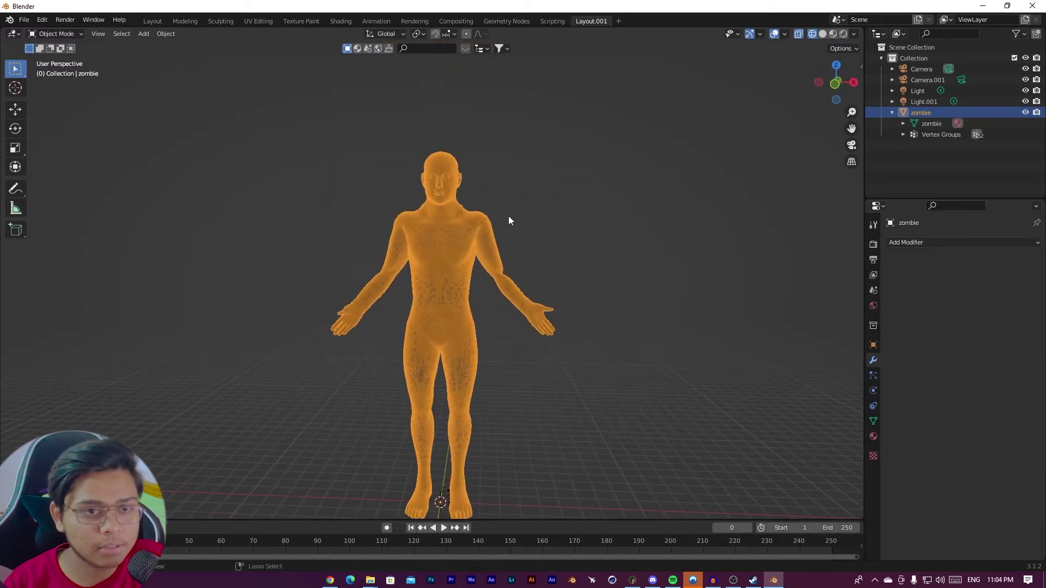
{"action": "left_click", "coordinate": [822, 33]}
{"action": "scroll", "coordinate": [588, 158], "scroll_direction": "down", "scroll_amount": 2}
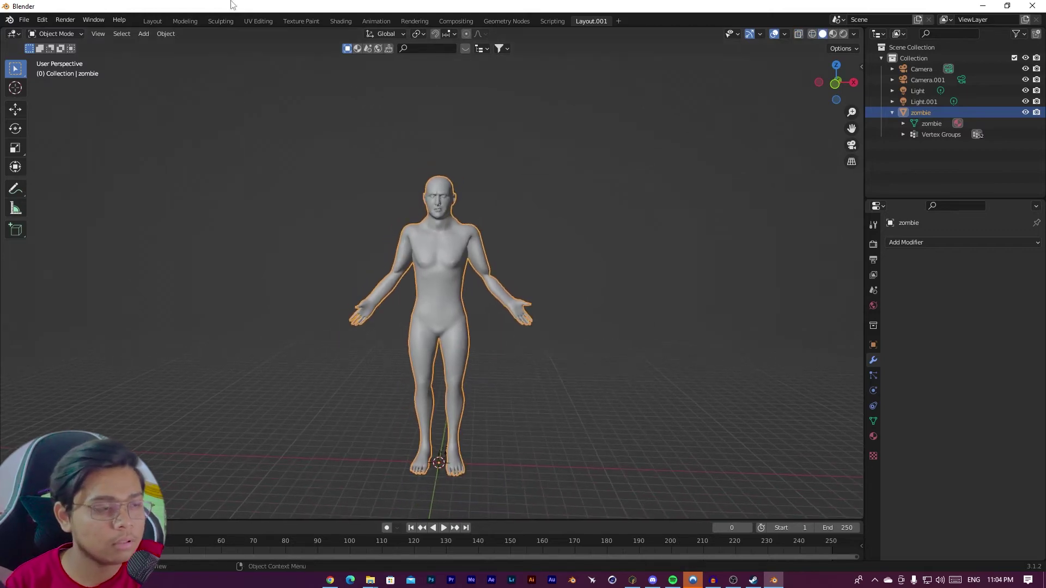
Switch to the Sculpting workspace and frame the whole character from the front
{"action": "left_click", "coordinate": [220, 21]}
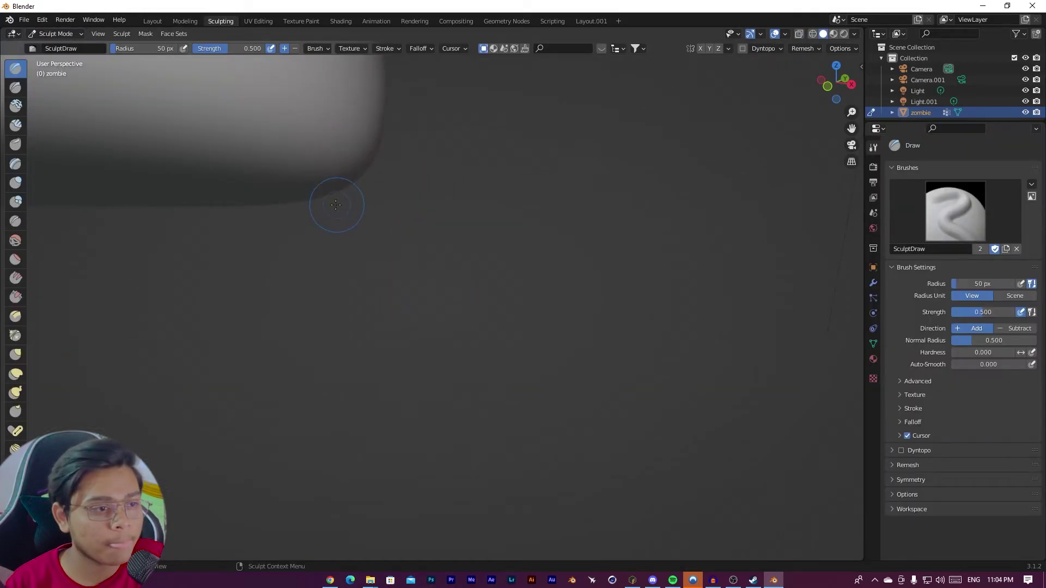
{"action": "scroll", "coordinate": [362, 174], "scroll_direction": "down", "scroll_amount": 5}
{"action": "middle_click_drag", "start_coordinate": [432, 172], "coordinate": [403, 381], "text": "shift"}
{"action": "middle_click_drag", "start_coordinate": [403, 381], "coordinate": [444, 376]}
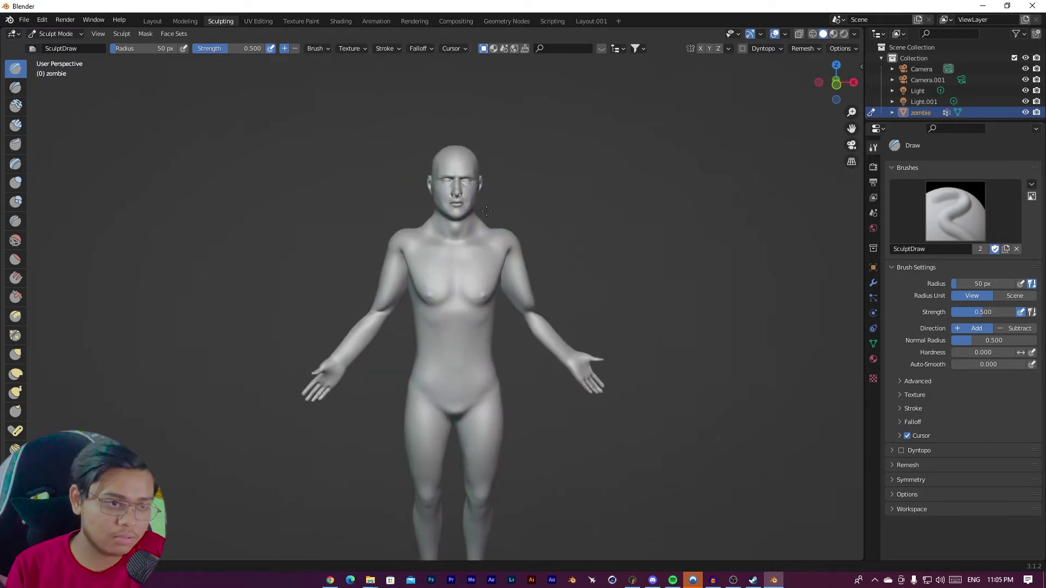
{"action": "scroll", "coordinate": [447, 262], "scroll_direction": "down", "scroll_amount": 2}
{"action": "middle_click_drag", "start_coordinate": [447, 218], "coordinate": [506, 188]}
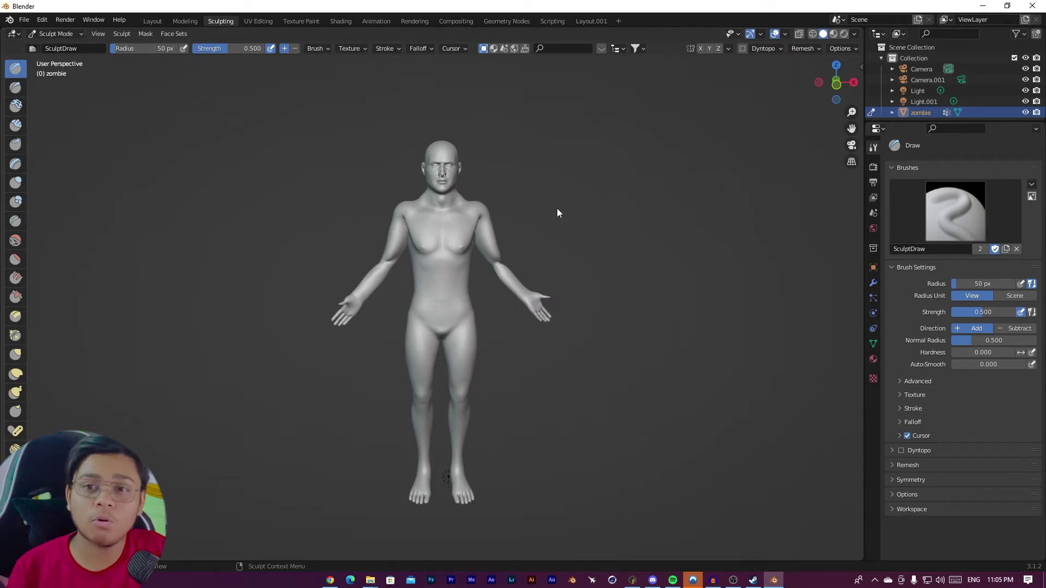
{"action": "scroll", "coordinate": [524, 196], "scroll_direction": "up", "scroll_amount": 5}
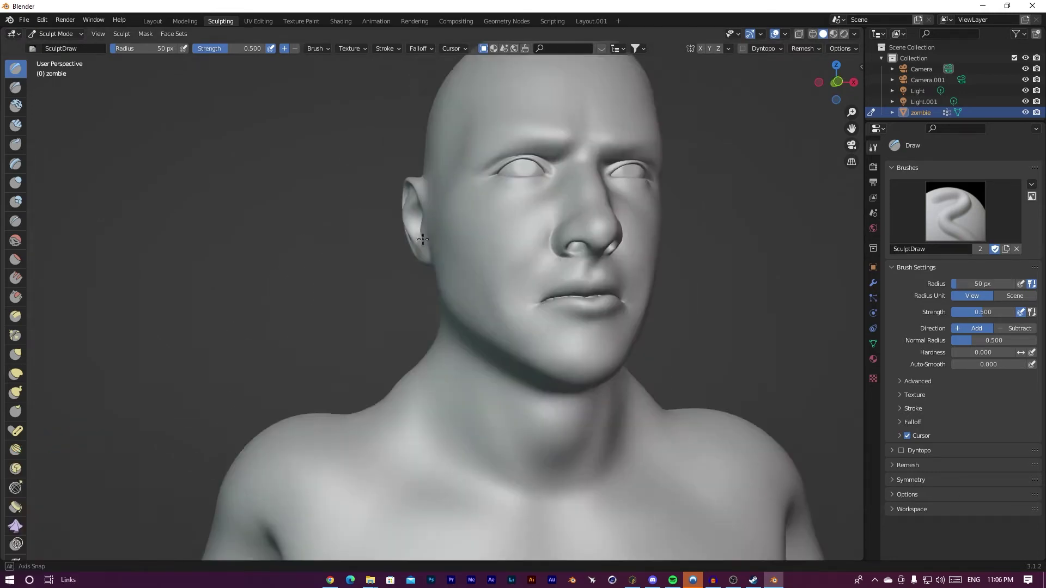
Sculpt creases beneath the character's eye with the Draw Sharp brush at 50 px radius and 0.500 strength
{"action": "middle_click_drag", "start_coordinate": [423, 239], "coordinate": [33, 74]}
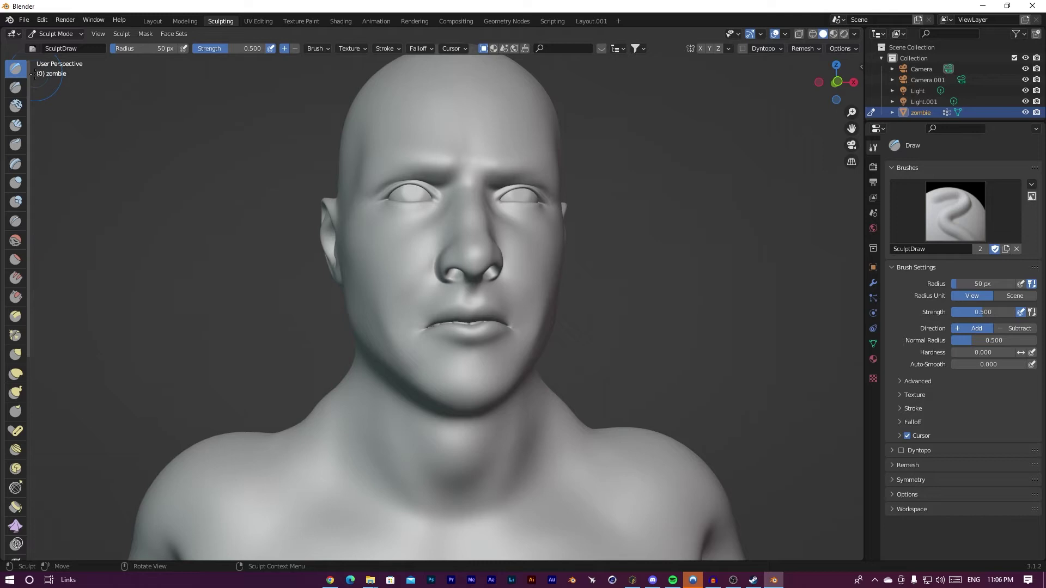
{"action": "left_click", "coordinate": [16, 87]}
{"action": "mouse_move", "coordinate": [464, 224]}
{"action": "middle_mouse_down"}
{"action": "mouse_move", "coordinate": [584, 210]}
{"action": "mouse_move", "coordinate": [532, 229]}
{"action": "middle_mouse_up"}
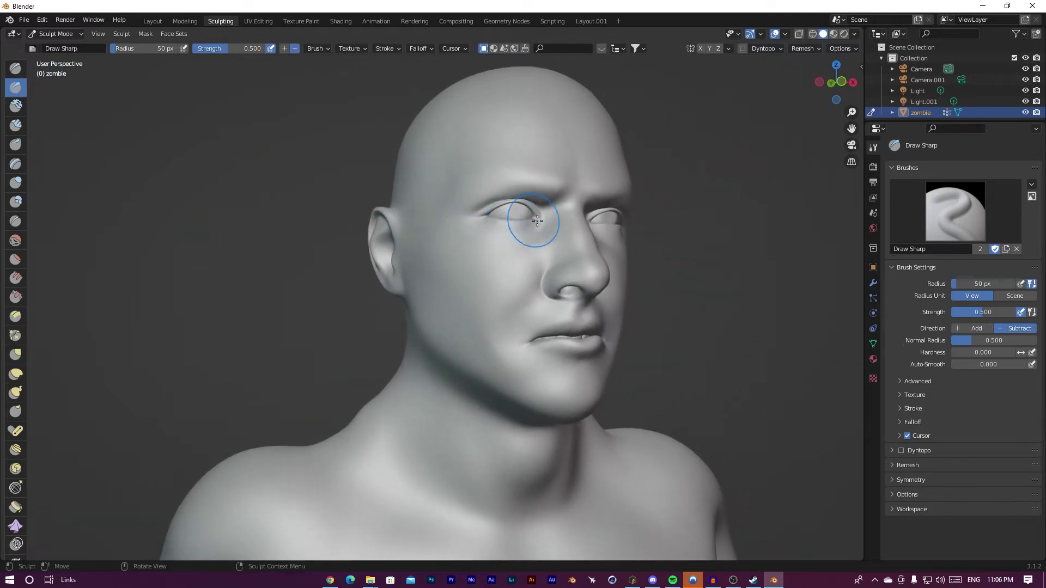
{"action": "left_click_drag", "start_coordinate": [531, 244], "coordinate": [518, 240]}
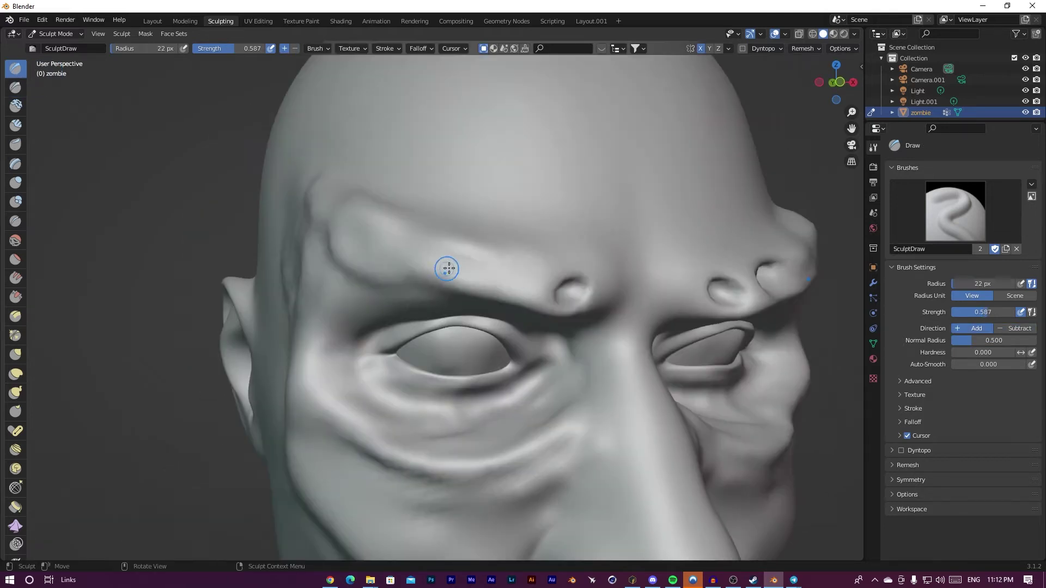
{"action": "middle_click_drag", "start_coordinate": [493, 262], "coordinate": [495, 260]}
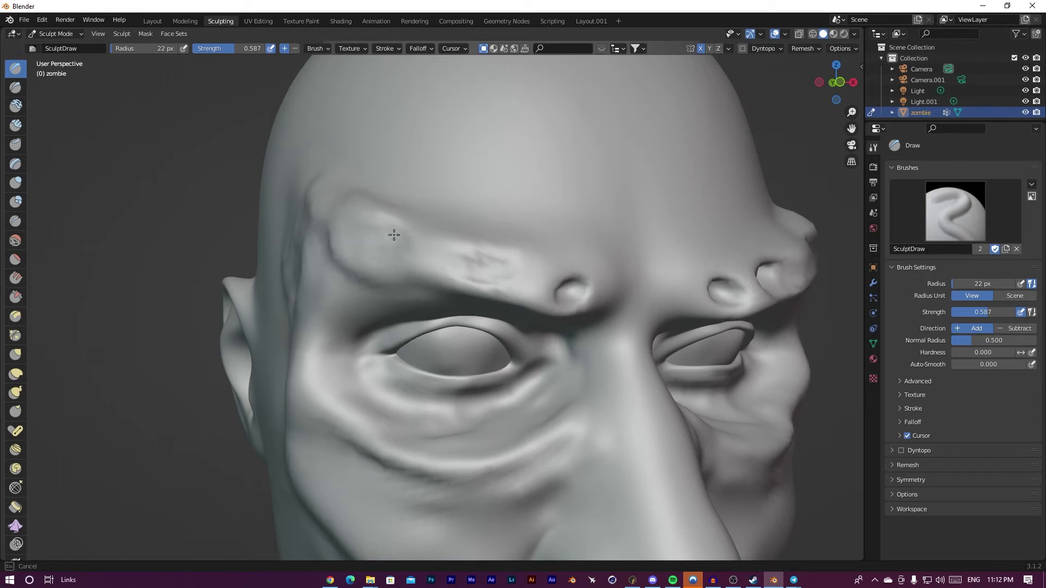
Build up raised lumps along the brow ridge with the Draw brush at 22 px and 0.587 strength, mirrored across X
{"action": "middle_click_drag", "start_coordinate": [394, 234], "coordinate": [593, 189]}
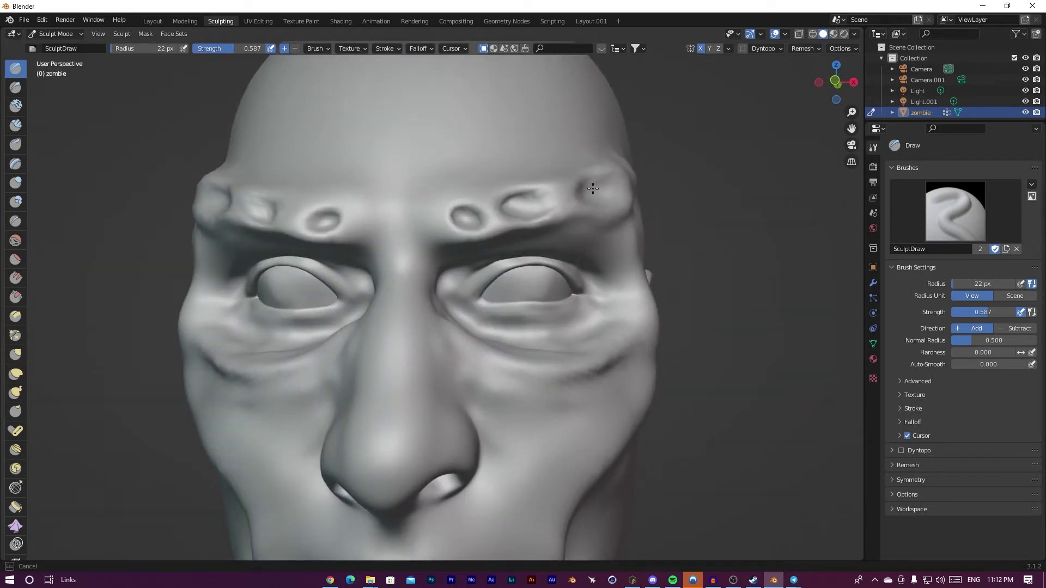
{"action": "middle_click_drag", "start_coordinate": [514, 183], "coordinate": [606, 209]}
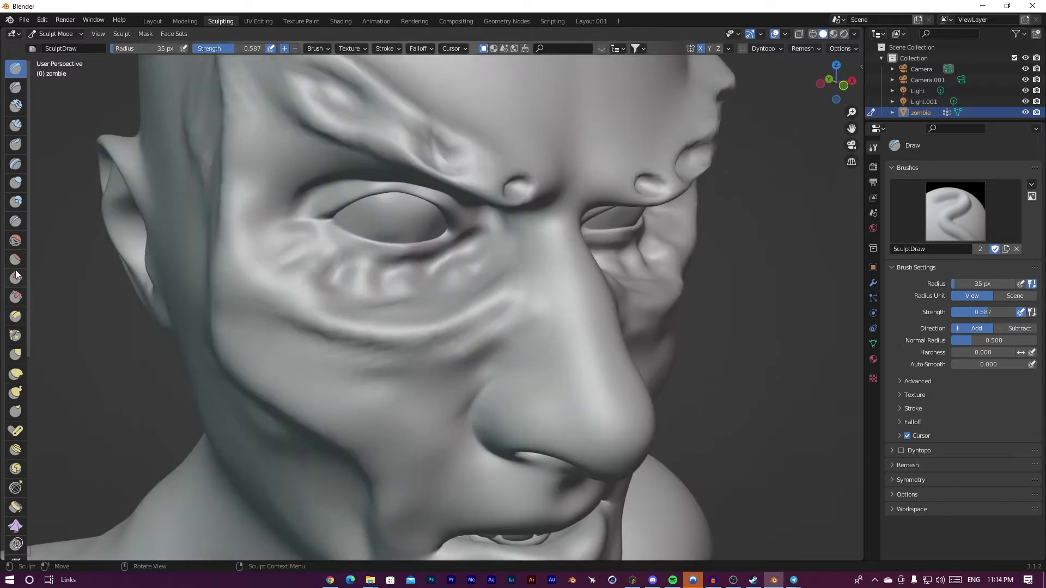
Refine the wrinkled skin beneath the eye with the Fill/Deepen and Multi-plane Scrape brushes at 35 px radius and 0.700 strength
{"action": "left_click", "coordinate": [16, 278]}
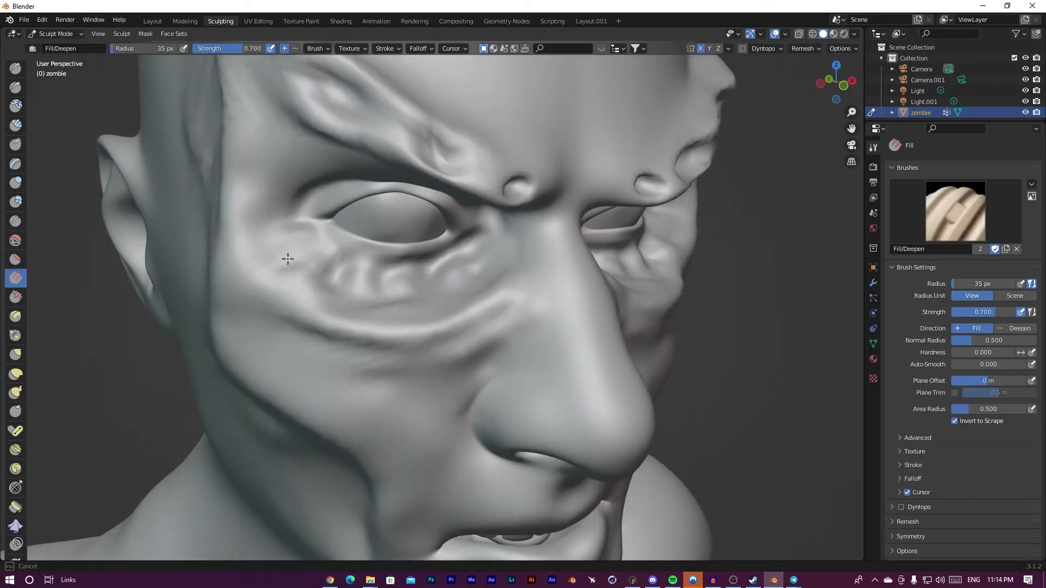
{"action": "left_click", "coordinate": [16, 316]}
{"action": "mouse_move", "coordinate": [315, 245]}
{"action": "left_mouse_down"}
{"action": "mouse_move", "coordinate": [341, 264]}
{"action": "mouse_move", "coordinate": [436, 276]}
{"action": "left_mouse_up"}
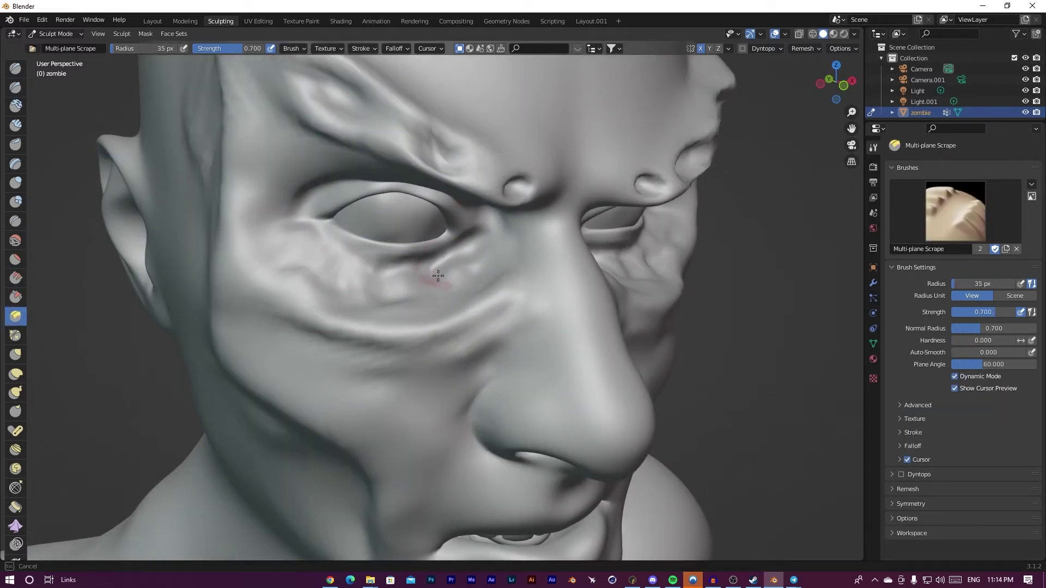
{"action": "left_click", "coordinate": [16, 336]}
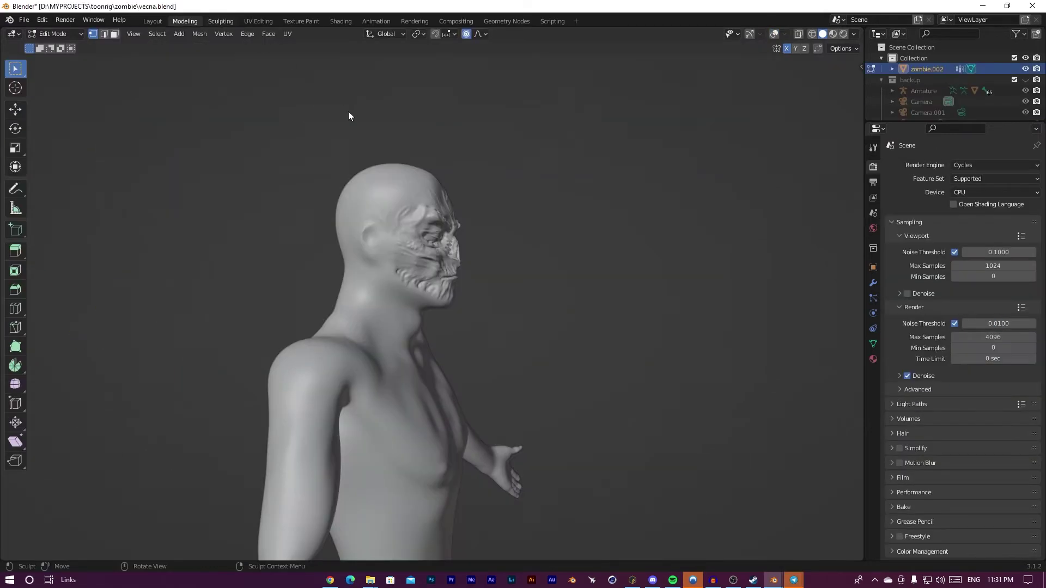
Sculpt raised veins running up the forehead with the SculptDraw brush at 7 px radius and 0.775 strength
{"action": "scroll", "coordinate": [349, 116], "scroll_direction": "down", "scroll_amount": 2}
{"action": "mouse_move", "coordinate": [349, 116]}
{"action": "middle_mouse_down"}
{"action": "mouse_move", "coordinate": [256, 133]}
{"action": "mouse_move", "coordinate": [343, 191]}
{"action": "middle_mouse_up"}
{"action": "scroll", "coordinate": [349, 163], "scroll_direction": "up", "scroll_amount": 8}
{"action": "mouse_move", "coordinate": [343, 191]}
{"action": "middle_mouse_down"}
{"action": "mouse_move", "coordinate": [349, 207]}
{"action": "mouse_move", "coordinate": [372, 185]}
{"action": "middle_mouse_up"}
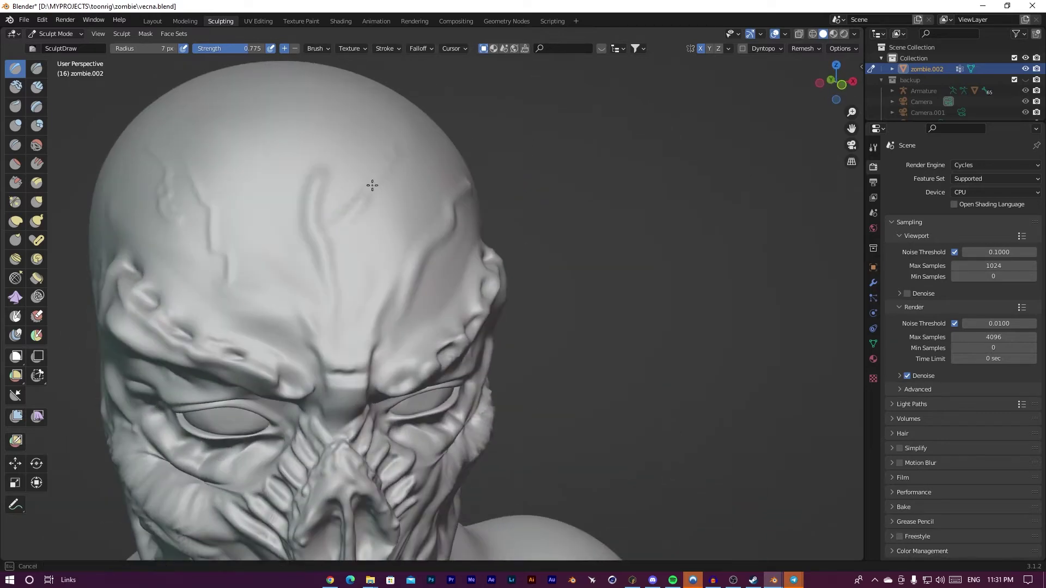
Sculpt long muscle strands and wrinkled skin along the shoulders and upper arms with the SculptDraw brush at 7 px and 0.775 strength
{"action": "scroll", "coordinate": [360, 207], "scroll_direction": "down", "scroll_amount": 6}
{"action": "mouse_move", "coordinate": [382, 245]}
{"action": "middle_mouse_down"}
{"action": "mouse_move", "coordinate": [404, 268]}
{"action": "mouse_move", "coordinate": [416, 243]}
{"action": "mouse_move", "coordinate": [451, 270]}
{"action": "middle_mouse_up"}
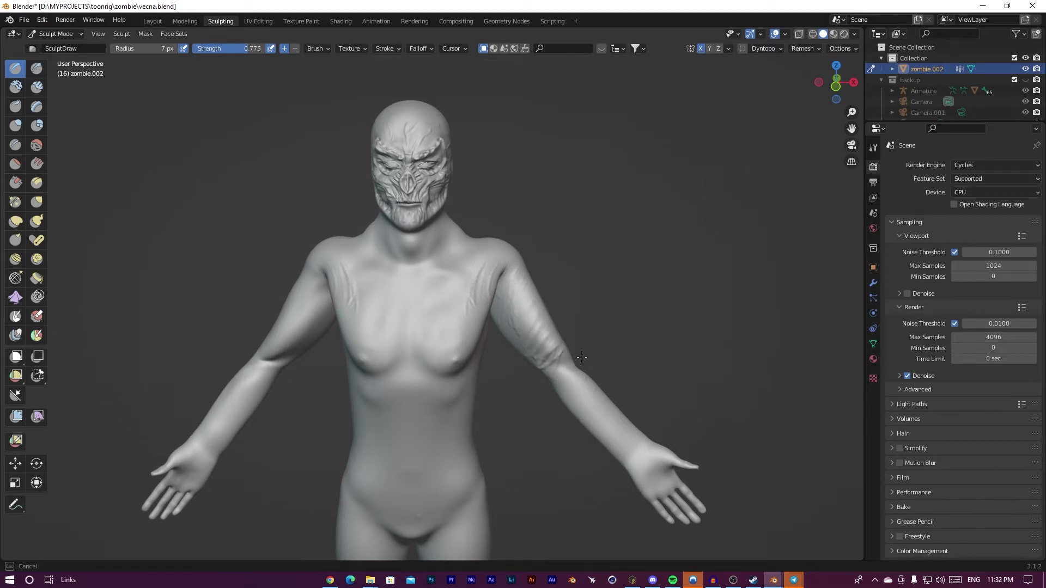
{"action": "mouse_move", "coordinate": [582, 357]}
{"action": "middle_mouse_down"}
{"action": "mouse_move", "coordinate": [299, 304]}
{"action": "mouse_move", "coordinate": [292, 326]}
{"action": "middle_mouse_up"}
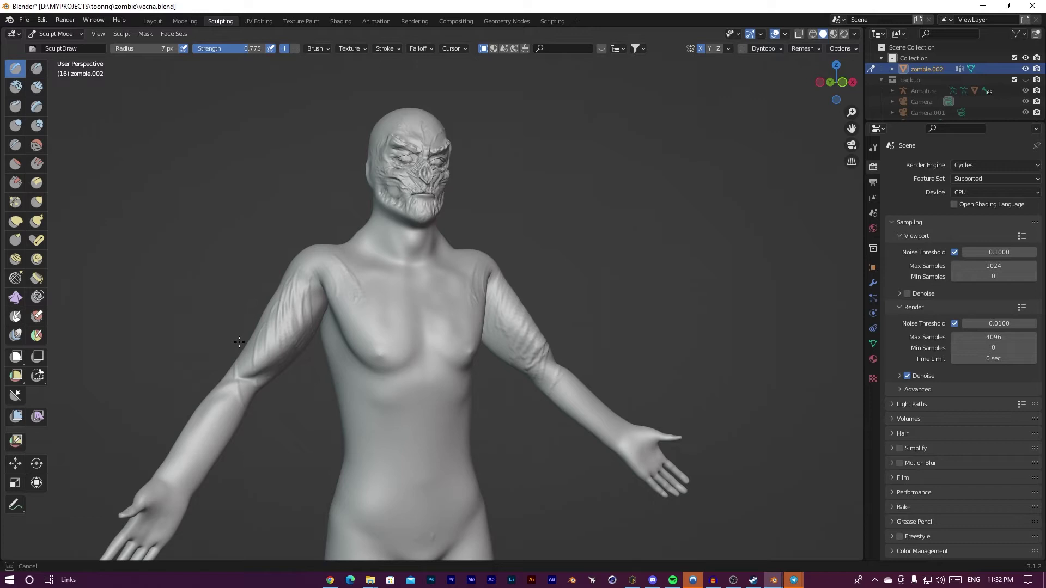
{"action": "middle_click_drag", "start_coordinate": [430, 316], "coordinate": [580, 376]}
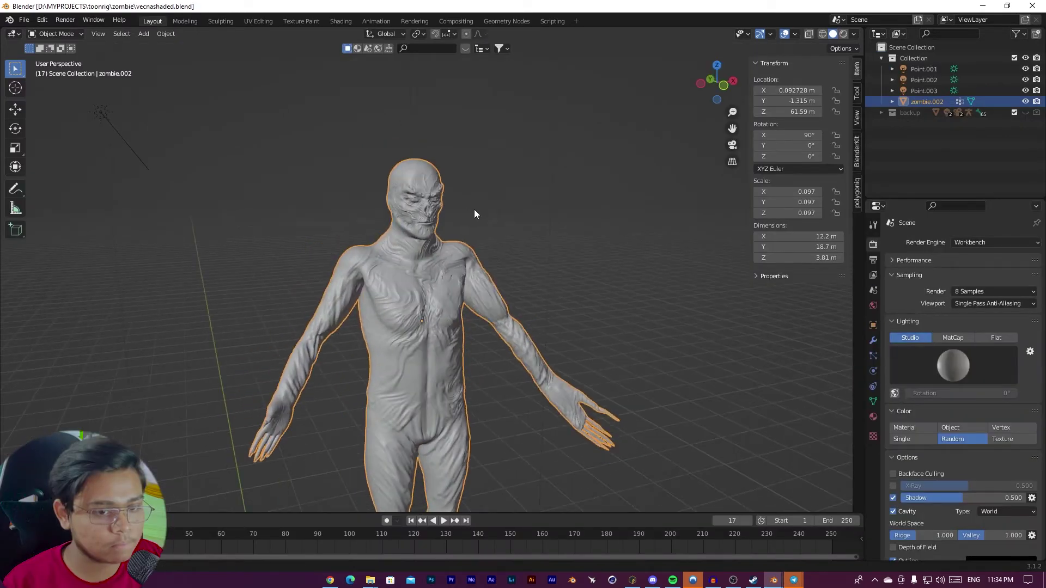
Examine the wrinkled body sculpt in the Layout workspace, covering the head, torso and arms
{"action": "mouse_move", "coordinate": [474, 210]}
{"action": "middle_mouse_down"}
{"action": "mouse_move", "coordinate": [505, 201]}
{"action": "mouse_move", "coordinate": [413, 235]}
{"action": "mouse_move", "coordinate": [458, 209]}
{"action": "middle_mouse_up"}
{"action": "scroll", "coordinate": [447, 211], "scroll_direction": "down", "scroll_amount": 2}
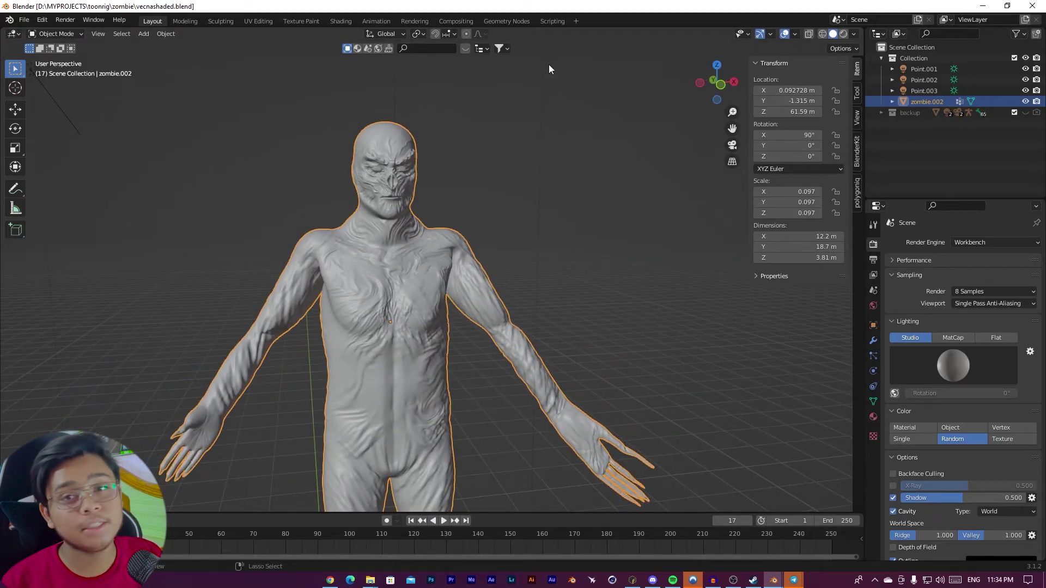
{"action": "scroll", "coordinate": [455, 188], "scroll_direction": "down", "scroll_amount": 4}
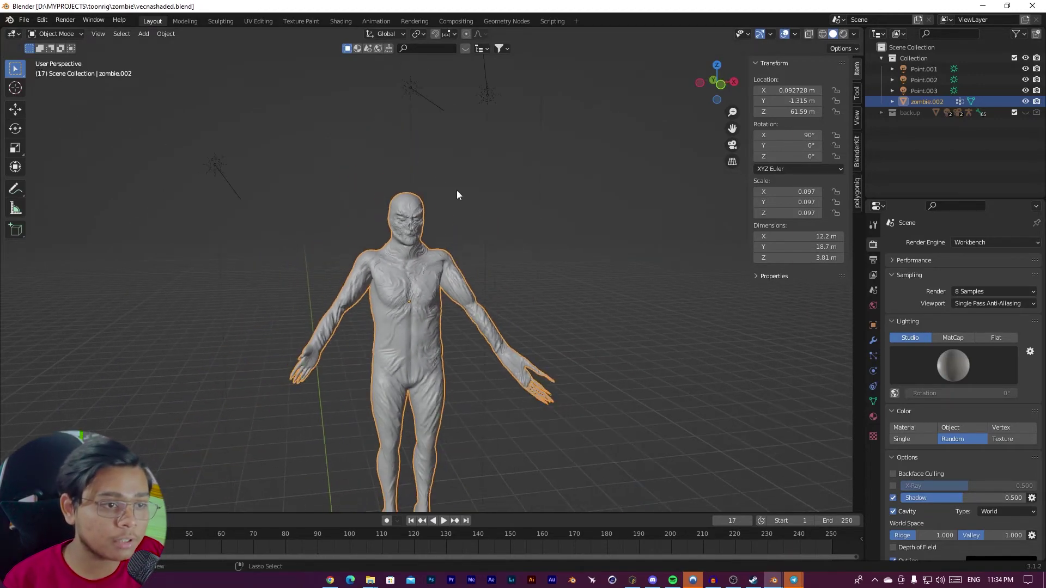
{"action": "scroll", "coordinate": [478, 211], "scroll_direction": "up", "scroll_amount": 4}
{"action": "middle_click_drag", "start_coordinate": [456, 191], "coordinate": [431, 227]}
{"action": "left_click", "coordinate": [461, 230]}
{"action": "left_click", "coordinate": [444, 245]}
{"action": "scroll", "coordinate": [431, 227], "scroll_direction": "up", "scroll_amount": 1}
Select edge loops across the body mesh's head, chest, arms and legs, and separate the selection into its own object
{"action": "key", "text": "Tab"}
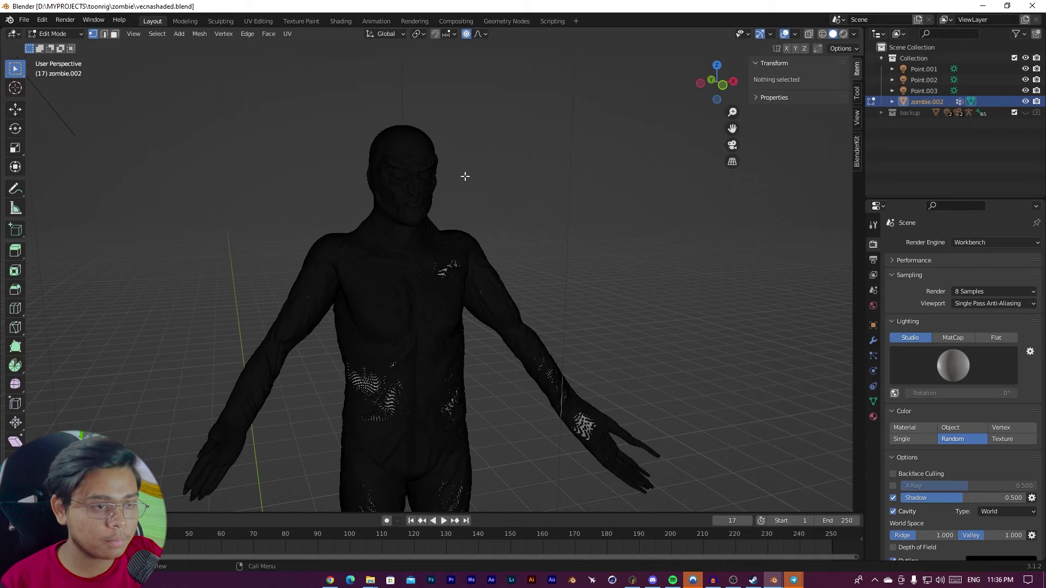
{"action": "scroll", "coordinate": [392, 245], "scroll_direction": "up", "scroll_amount": 4}
{"action": "middle_click_drag", "start_coordinate": [392, 245], "coordinate": [285, 201]}
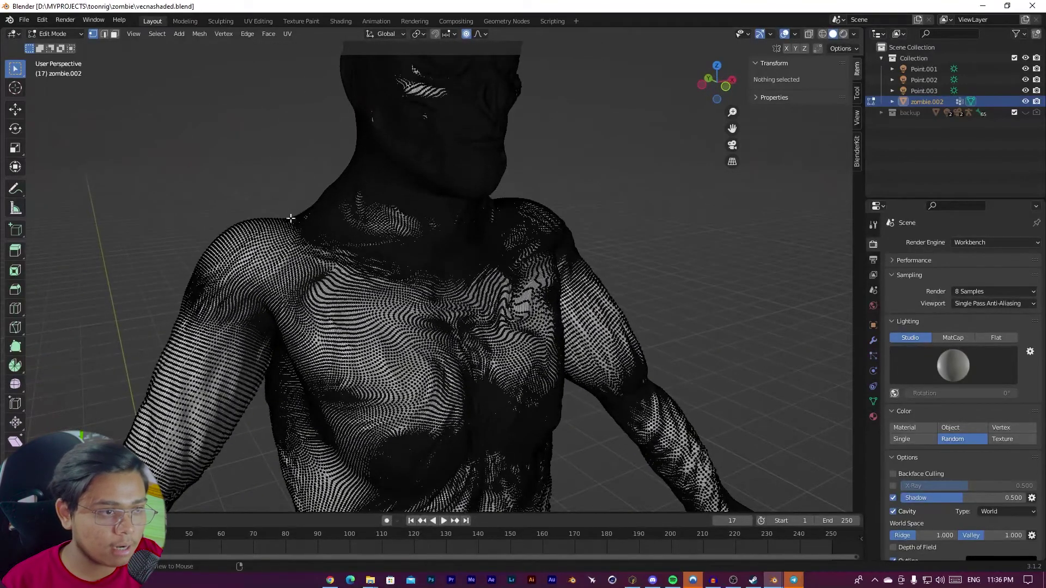
{"action": "key", "text": "ctrl+alt+shift+m"}
{"action": "scroll", "coordinate": [336, 213], "scroll_direction": "down", "scroll_amount": 7}
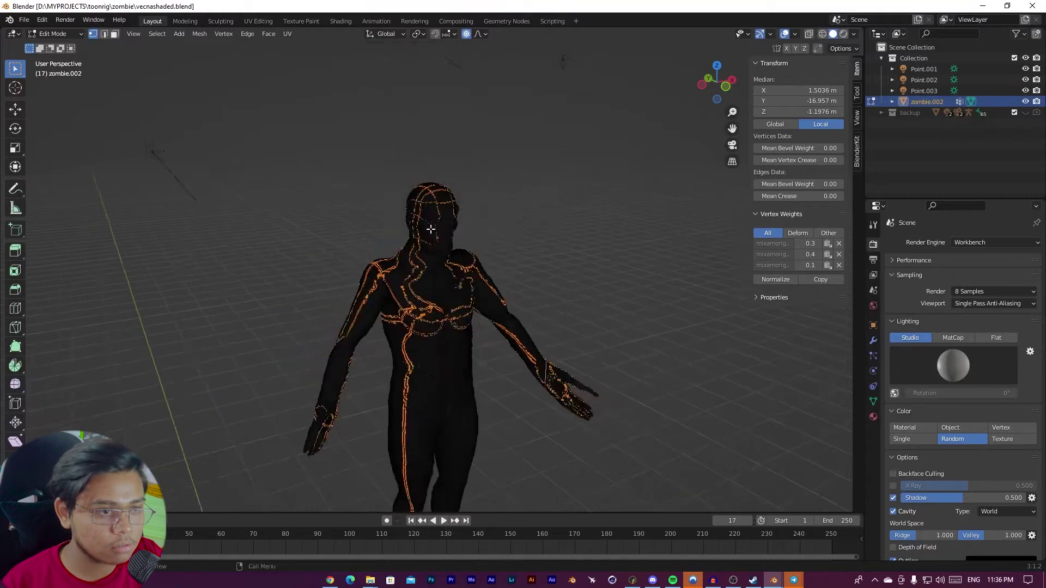
{"action": "middle_click_drag", "start_coordinate": [478, 222], "coordinate": [439, 214]}
{"action": "scroll", "coordinate": [439, 214], "scroll_direction": "up", "scroll_amount": 2}
{"action": "middle_click_drag", "start_coordinate": [355, 225], "coordinate": [401, 207], "text": "shift"}
{"action": "scroll", "coordinate": [390, 224], "scroll_direction": "up", "scroll_amount": 2}
{"action": "scroll", "coordinate": [423, 208], "scroll_direction": "up", "scroll_amount": 1}
{"action": "right_click", "coordinate": [358, 249]}
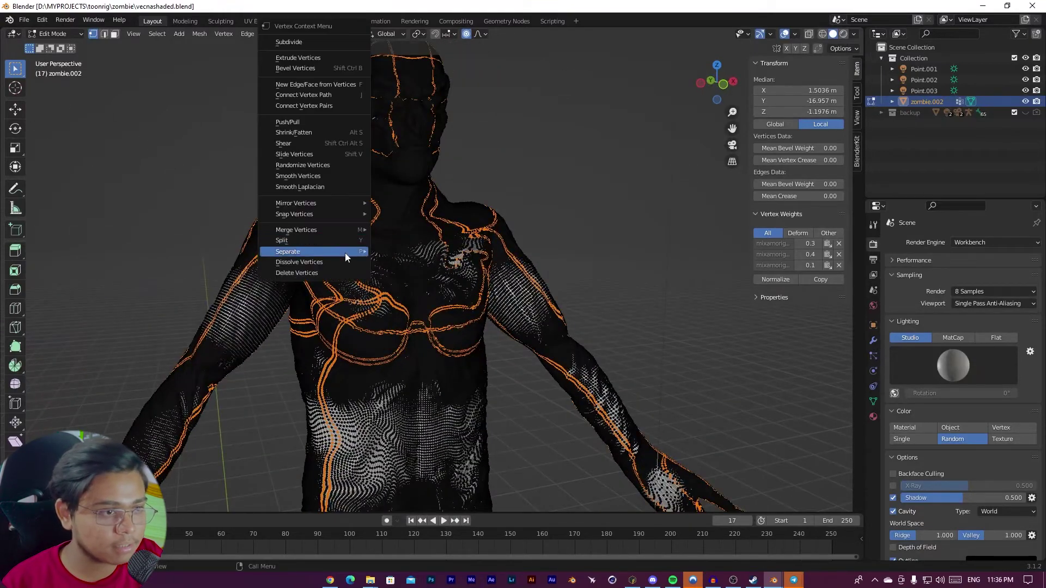
{"action": "mouse_move", "coordinate": [336, 251]}
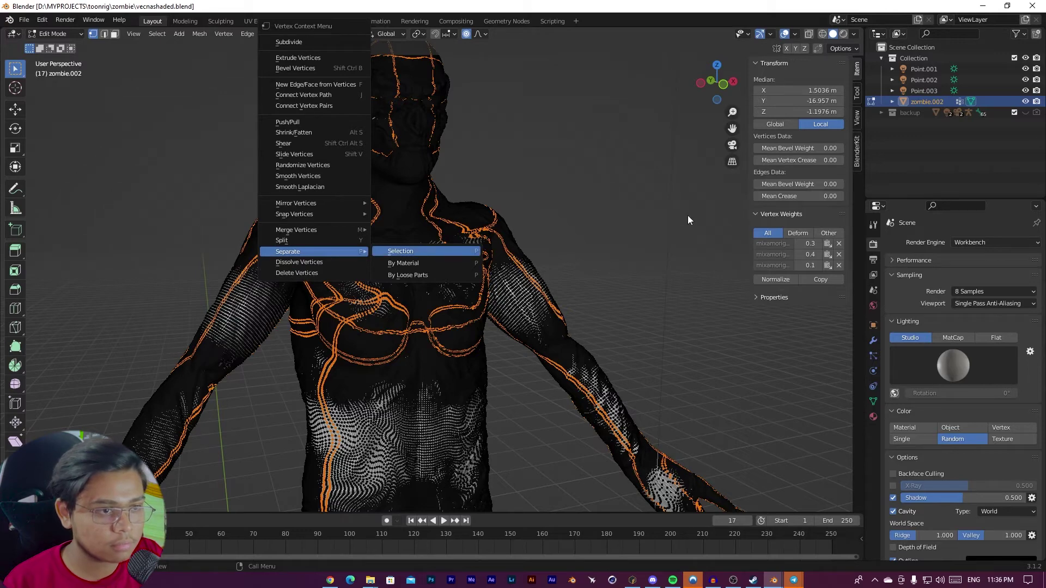
{"action": "left_click", "coordinate": [469, 252]}
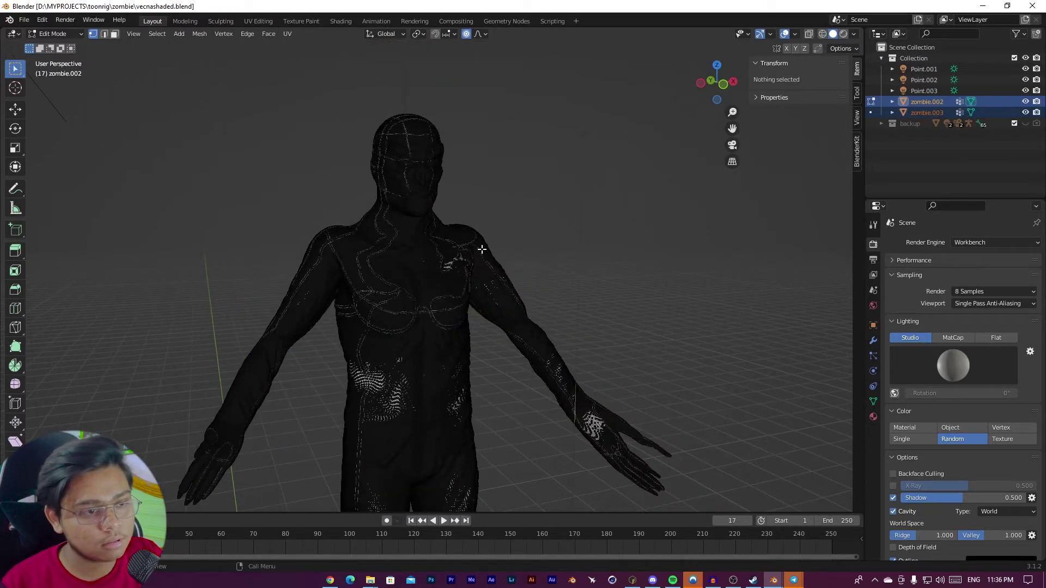
{"action": "key", "text": "Tab"}
Convert the separated edge-loop mesh into a curve object
{"action": "left_click", "coordinate": [520, 241]}
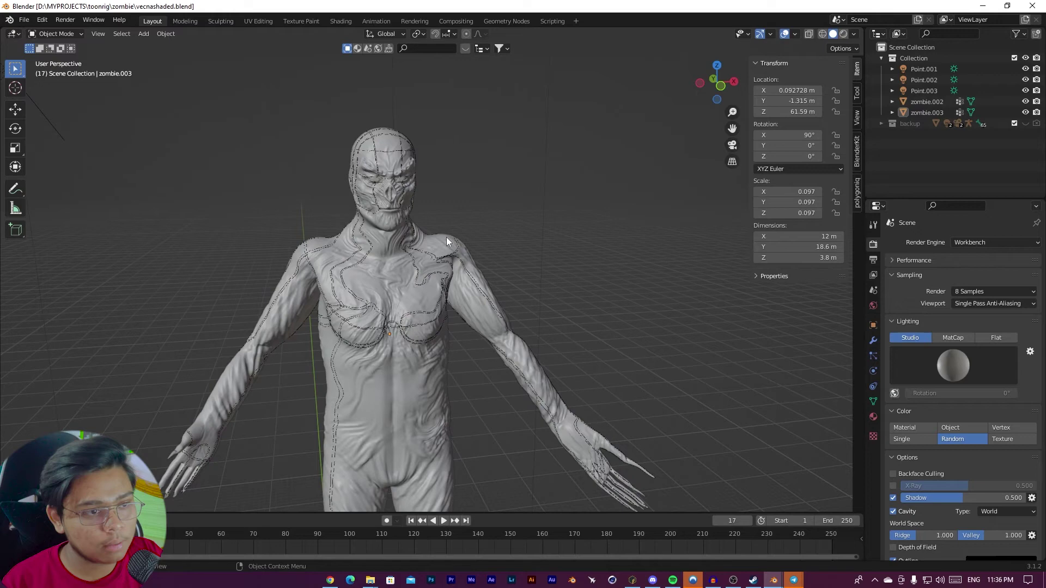
{"action": "left_click", "coordinate": [447, 258]}
{"action": "right_click", "coordinate": [438, 250]}
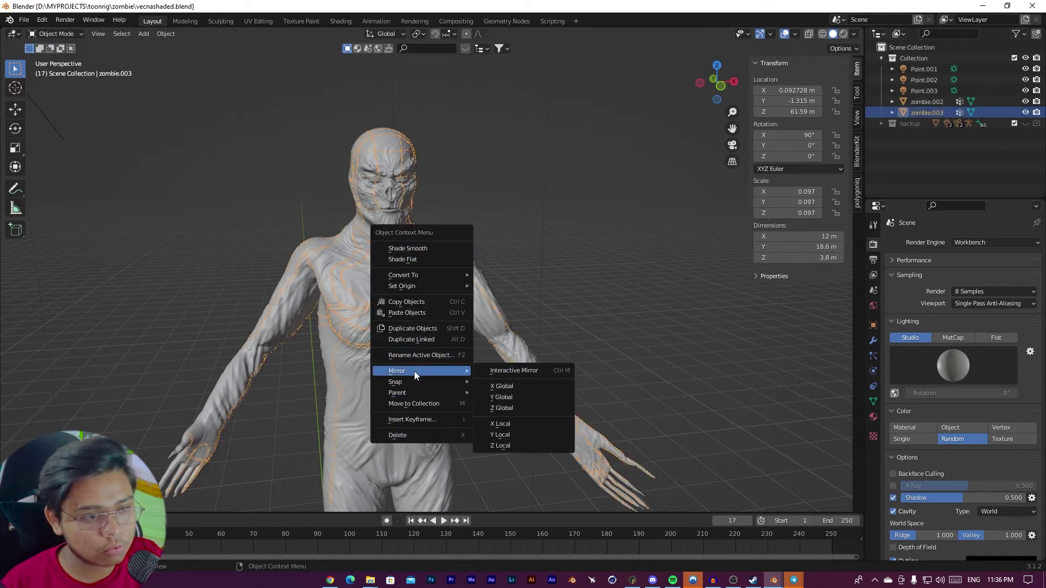
{"action": "middle_click_drag", "start_coordinate": [487, 195], "coordinate": [469, 208]}
{"action": "right_click", "coordinate": [392, 260]}
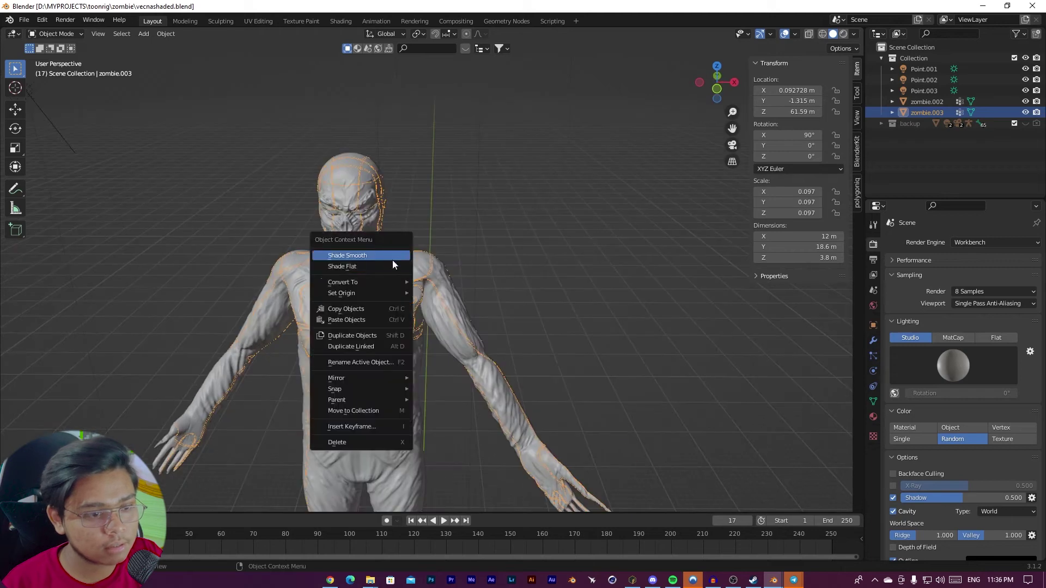
{"action": "right_click", "coordinate": [448, 258]}
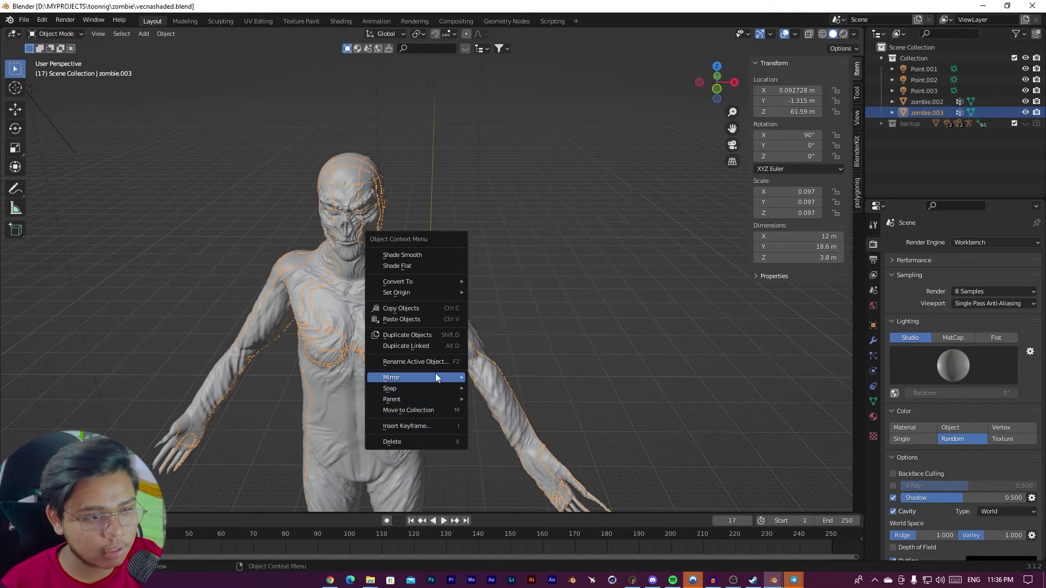
{"action": "key", "text": "Escape"}
{"action": "right_click", "coordinate": [415, 322]}
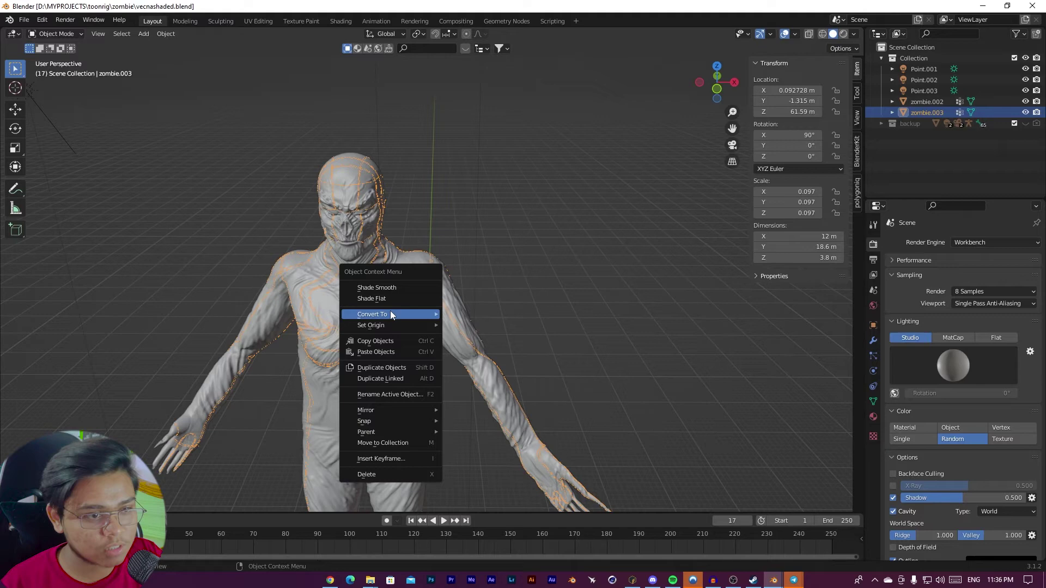
{"action": "left_click", "coordinate": [482, 313]}
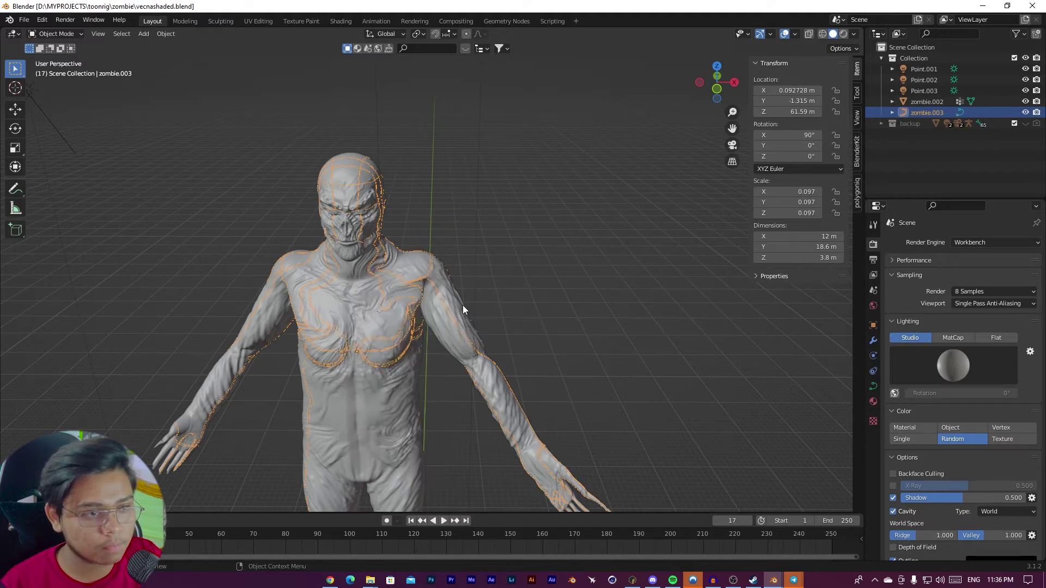
Turn the edge-loop curve into tubes with a round bevel 0.4 m deep
{"action": "middle_click_drag", "start_coordinate": [463, 310], "coordinate": [470, 208]}
{"action": "scroll", "coordinate": [469, 207], "scroll_direction": "down", "scroll_amount": 3}
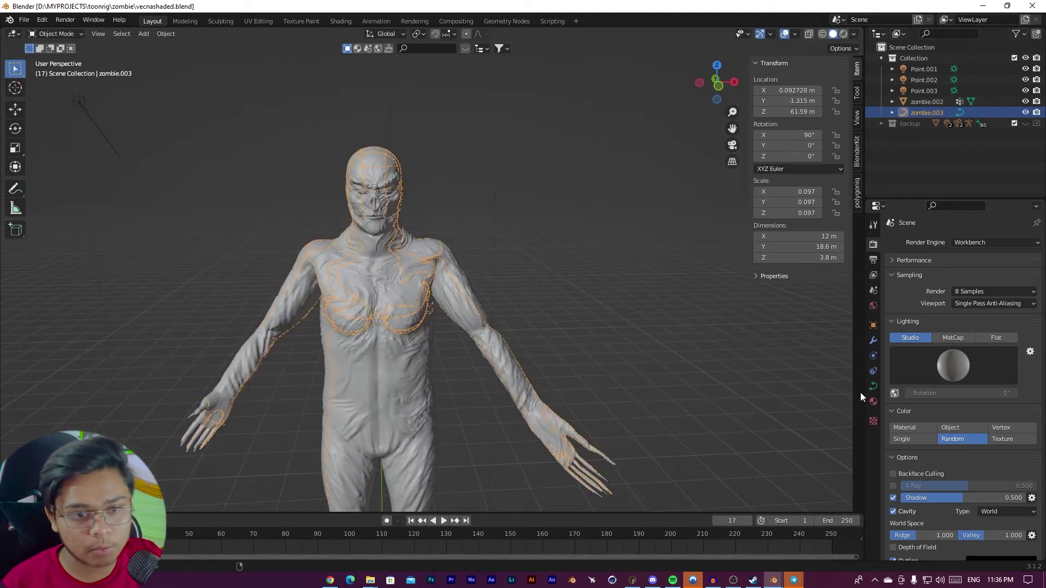
{"action": "left_click", "coordinate": [873, 387]}
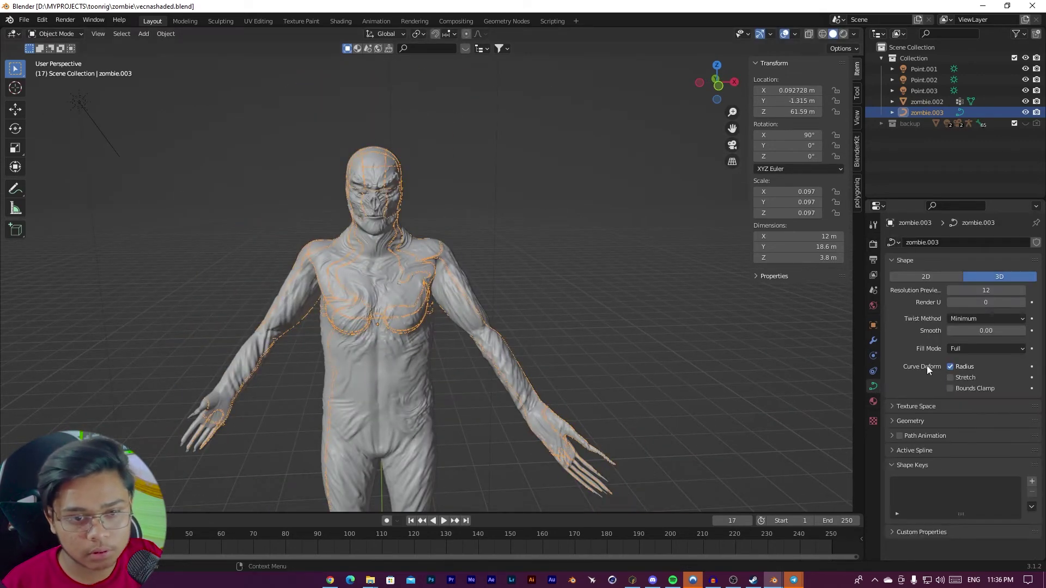
{"action": "left_click", "coordinate": [907, 409]}
{"action": "left_click", "coordinate": [907, 409]}
{"action": "left_click", "coordinate": [904, 420]}
{"action": "scroll", "coordinate": [920, 408], "scroll_direction": "down", "scroll_amount": 4}
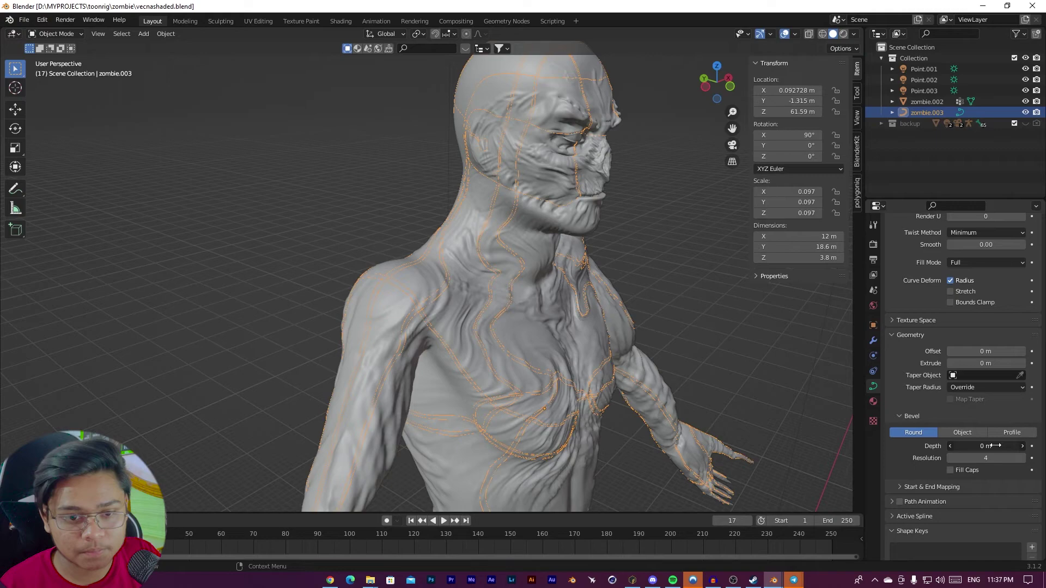
{"action": "left_click_drag", "start_coordinate": [995, 446], "coordinate": [1018, 445]}
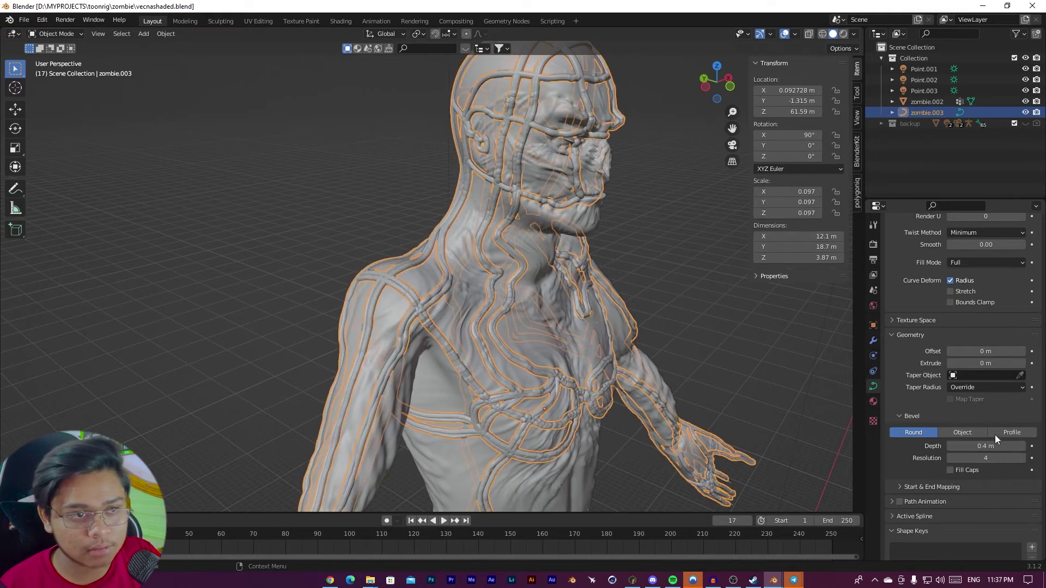
Examine how the beveled tubes run over the head, neck, chest and arms from several angles
{"action": "scroll", "coordinate": [708, 283], "scroll_direction": "down", "scroll_amount": 3}
{"action": "middle_click_drag", "start_coordinate": [709, 283], "coordinate": [557, 257]}
{"action": "middle_click_drag", "start_coordinate": [480, 273], "coordinate": [540, 247]}
{"action": "left_click", "coordinate": [541, 246]}
{"action": "middle_click_drag", "start_coordinate": [436, 136], "coordinate": [495, 185]}
{"action": "scroll", "coordinate": [431, 130], "scroll_direction": "up", "scroll_amount": 8}
{"action": "scroll", "coordinate": [496, 218], "scroll_direction": "down", "scroll_amount": 6}
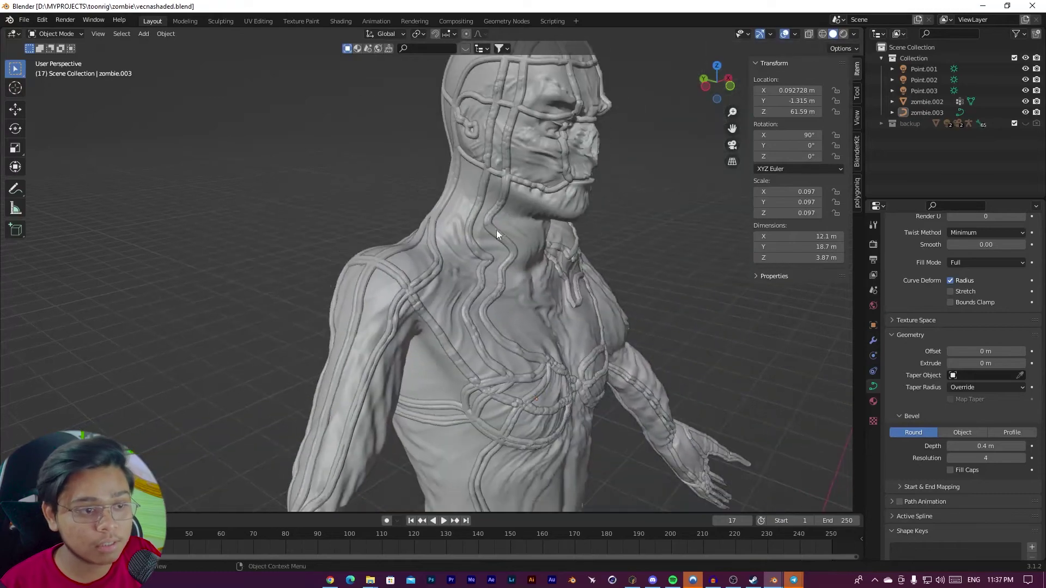
{"action": "scroll", "coordinate": [495, 229], "scroll_direction": "up", "scroll_amount": 3}
{"action": "mouse_move", "coordinate": [496, 230]}
{"action": "middle_mouse_down"}
{"action": "mouse_move", "coordinate": [401, 215]}
{"action": "mouse_move", "coordinate": [561, 190]}
{"action": "mouse_move", "coordinate": [498, 211]}
{"action": "middle_mouse_up"}
{"action": "scroll", "coordinate": [559, 205], "scroll_direction": "down", "scroll_amount": 4}
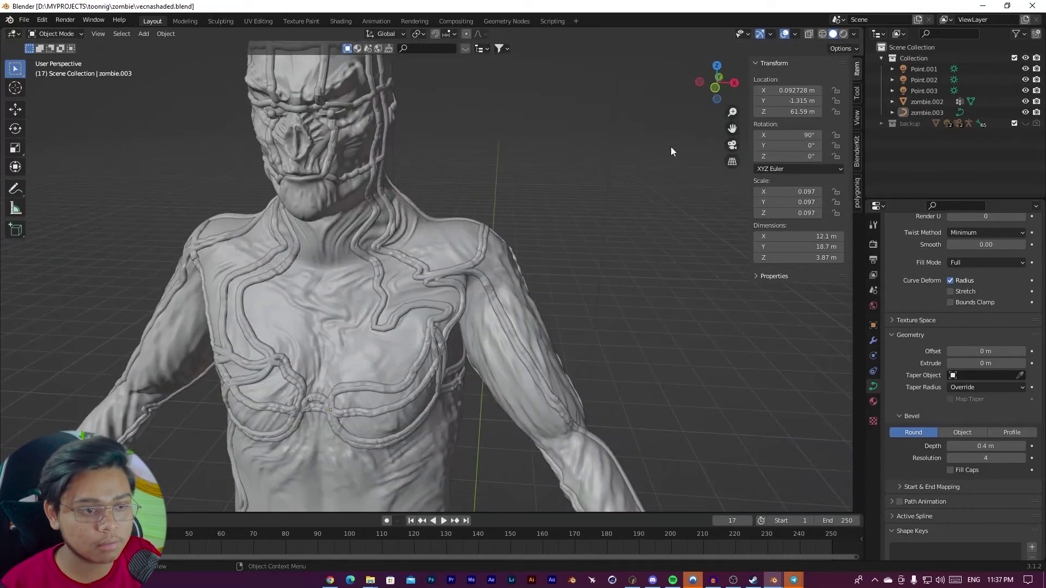
From the front view, select the tube curve's control points across the abdomen in Edit Mode
{"action": "left_click", "coordinate": [717, 87]}
{"action": "scroll", "coordinate": [474, 214], "scroll_direction": "down", "scroll_amount": 2}
{"action": "left_click", "coordinate": [450, 223]}
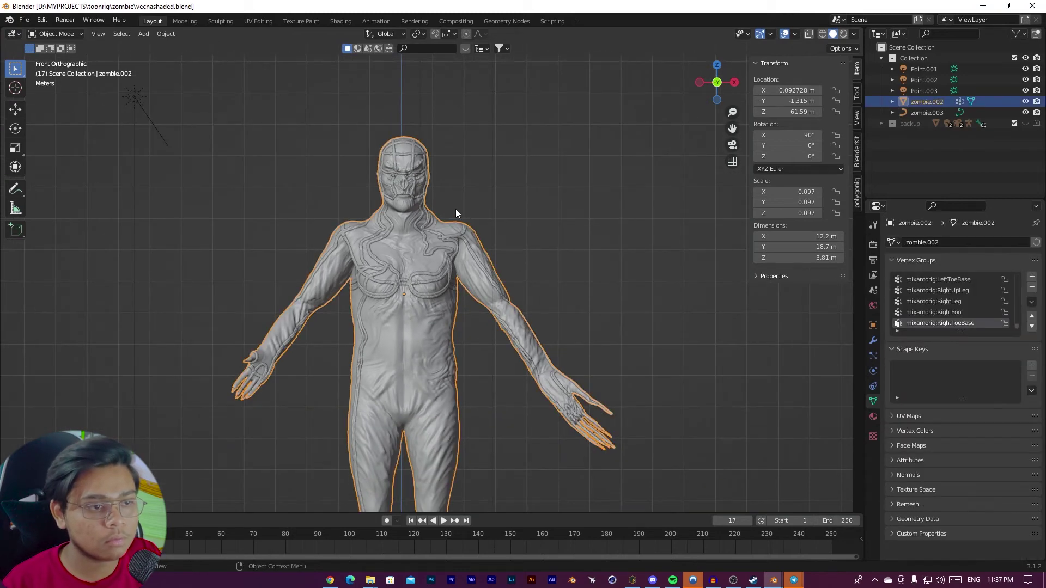
{"action": "key", "text": "Tab"}
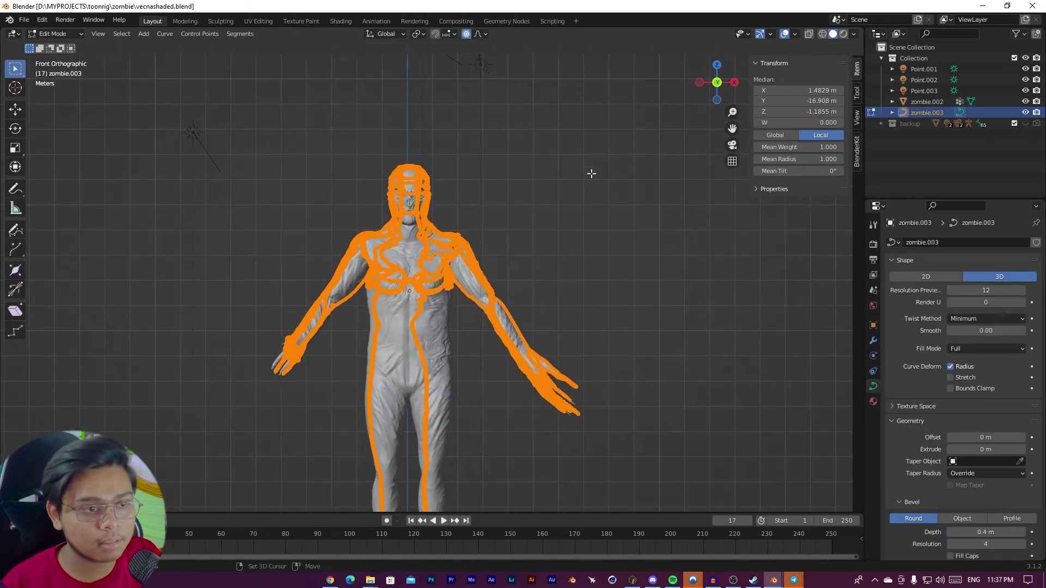
{"action": "scroll", "coordinate": [516, 227], "scroll_direction": "up", "scroll_amount": 3}
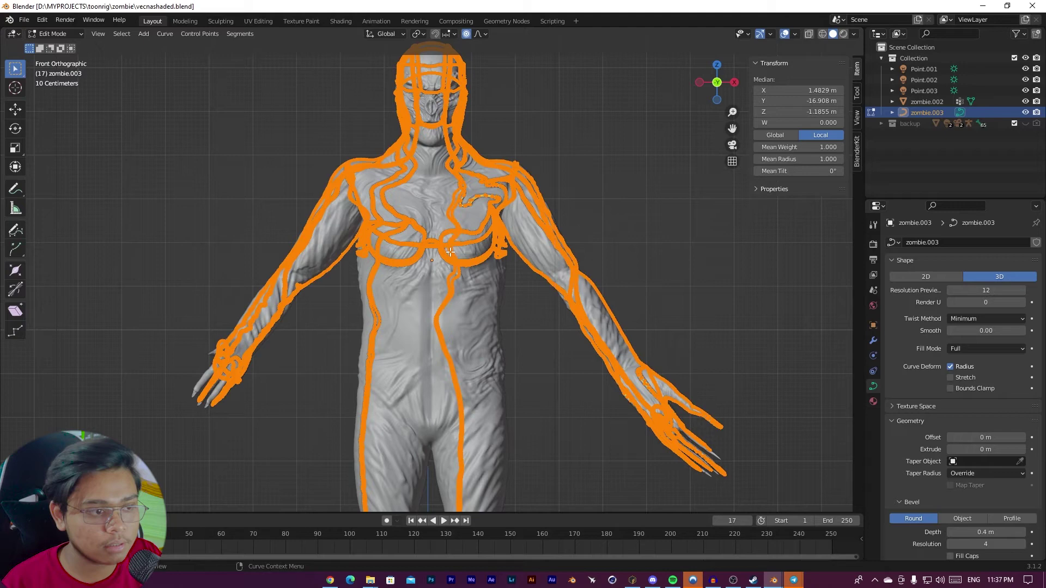
{"action": "key", "text": "Tab"}
{"action": "key", "text": "Tab"}
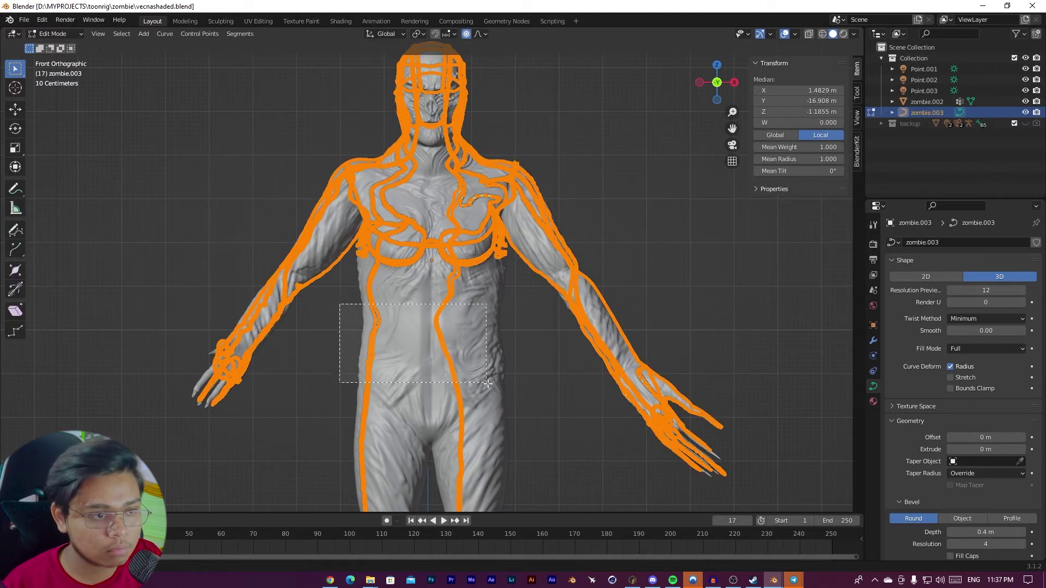
{"action": "left_click_drag", "start_coordinate": [488, 383], "coordinate": [487, 383]}
{"action": "scroll", "coordinate": [470, 269], "scroll_direction": "down", "scroll_amount": 3}
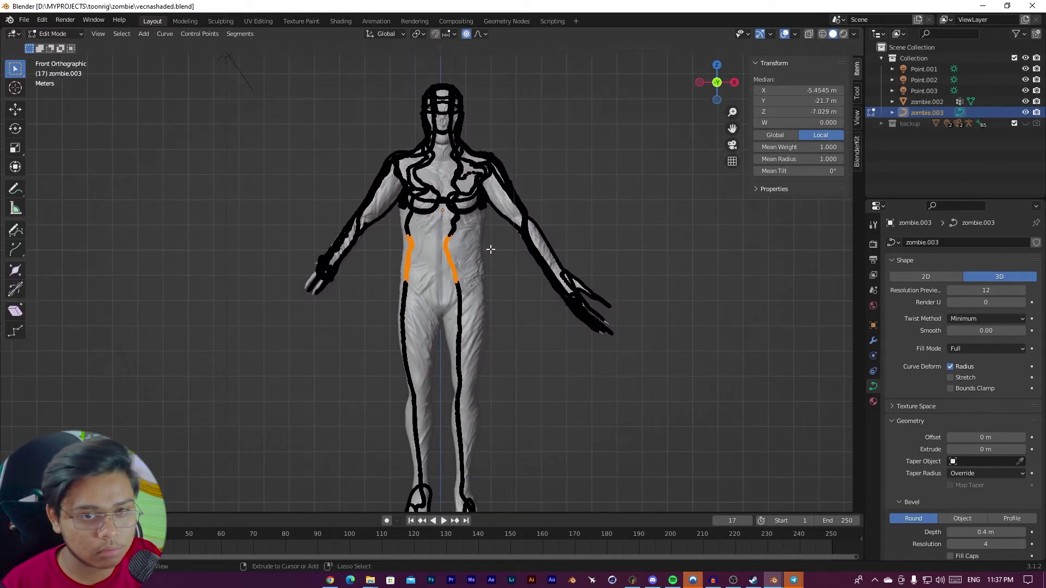
{"action": "key", "text": "Tab"}
Select another set of edge loops over the body mesh's head, torso and arms, and separate them into a second object
{"action": "middle_click_drag", "start_coordinate": [490, 249], "coordinate": [459, 196]}
{"action": "left_click", "coordinate": [415, 234]}
{"action": "key", "text": "Tab"}
{"action": "key", "text": "Tab"}
{"action": "key", "text": "Tab"}
{"action": "scroll", "coordinate": [430, 184], "scroll_direction": "up", "scroll_amount": 3}
{"action": "left_click", "coordinate": [396, 195], "text": "alt"}
{"action": "scroll", "coordinate": [548, 197], "scroll_direction": "down", "scroll_amount": 3}
{"action": "right_click", "coordinate": [460, 196]}
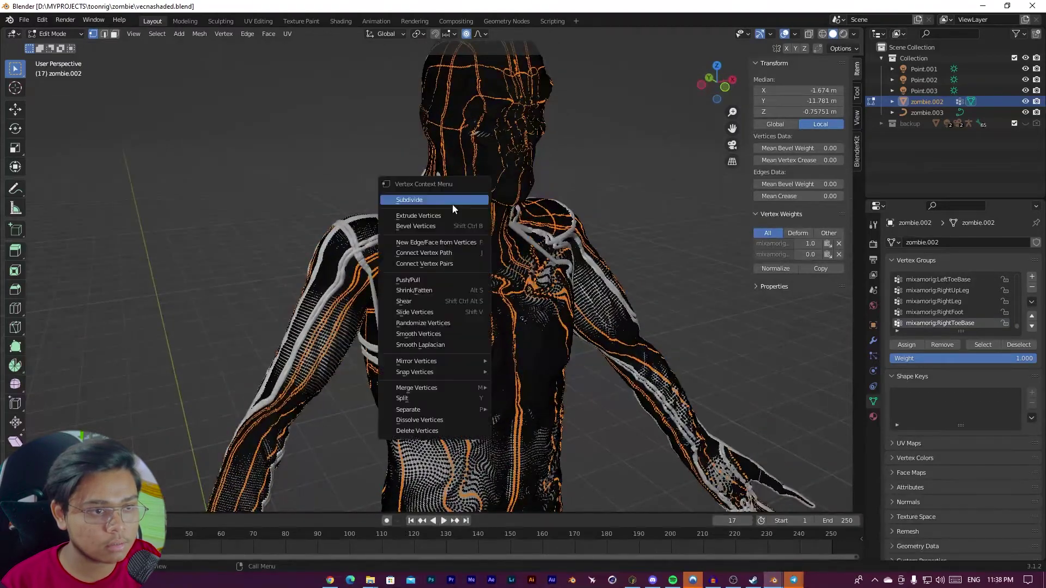
{"action": "mouse_move", "coordinate": [431, 415]}
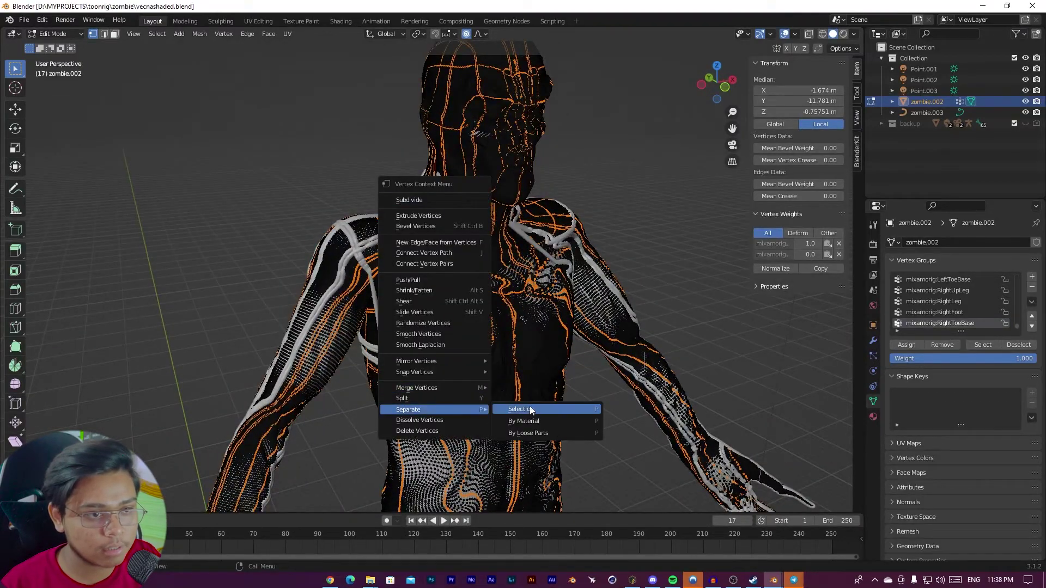
{"action": "key", "text": "Return"}
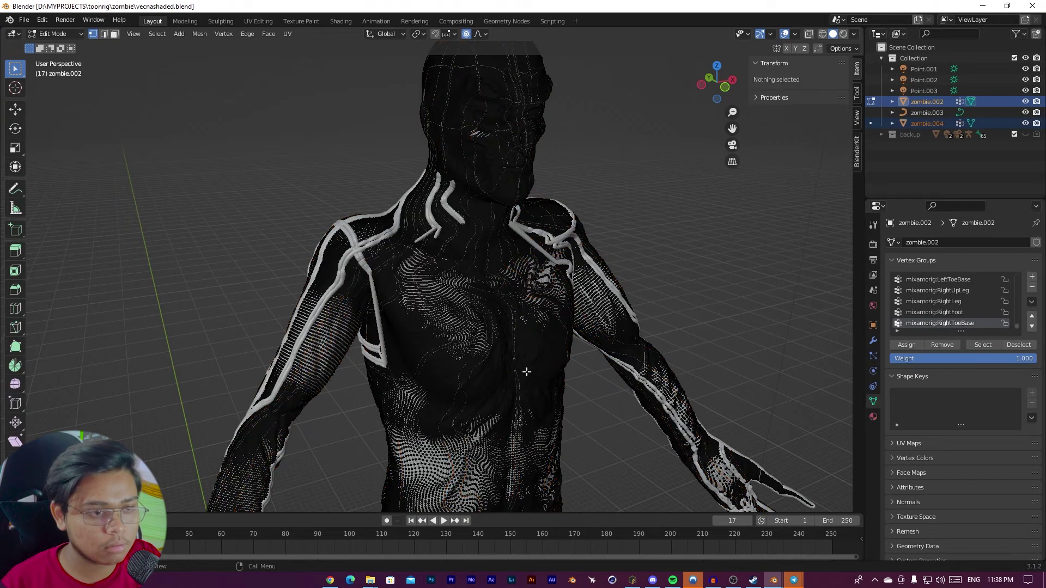
{"action": "key", "text": "Tab"}
Leave Edit Mode on the body mesh and convert the second separated edge-loop object to a curve
{"action": "left_click", "coordinate": [478, 248]}
{"action": "left_click", "coordinate": [476, 249]}
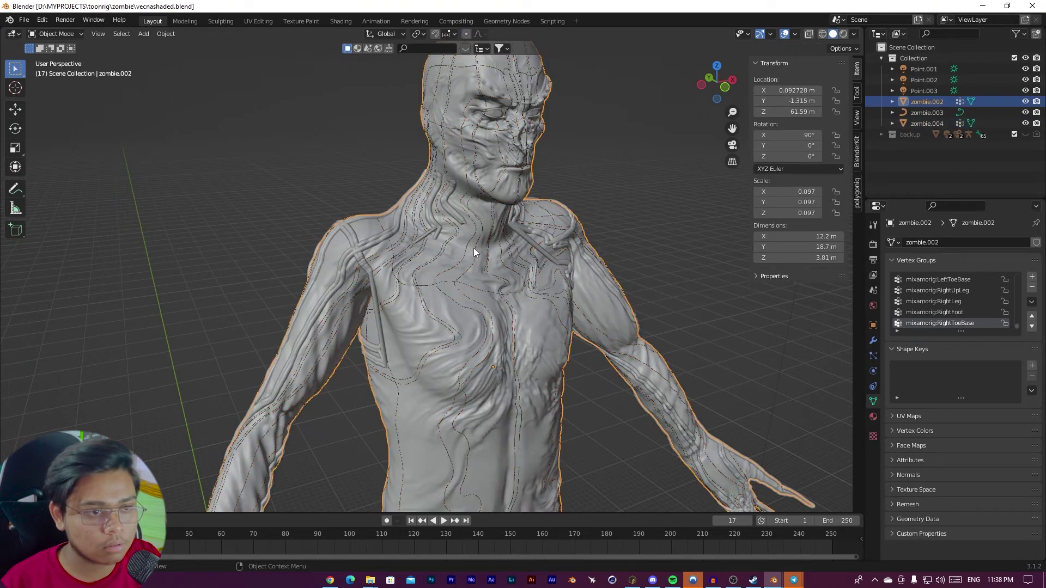
{"action": "left_click", "coordinate": [476, 251]}
{"action": "right_click", "coordinate": [484, 261]}
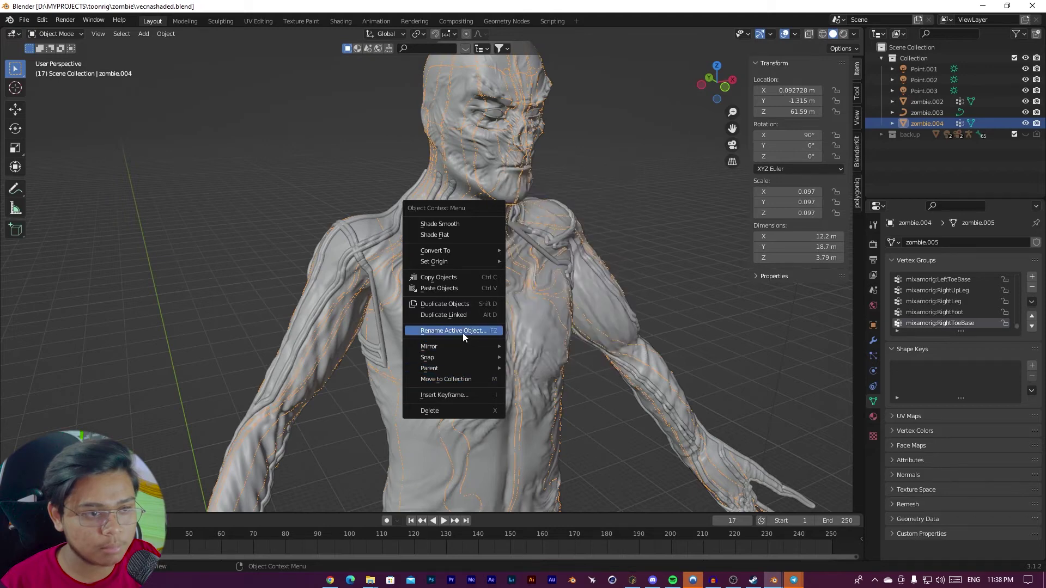
{"action": "mouse_move", "coordinate": [470, 248]}
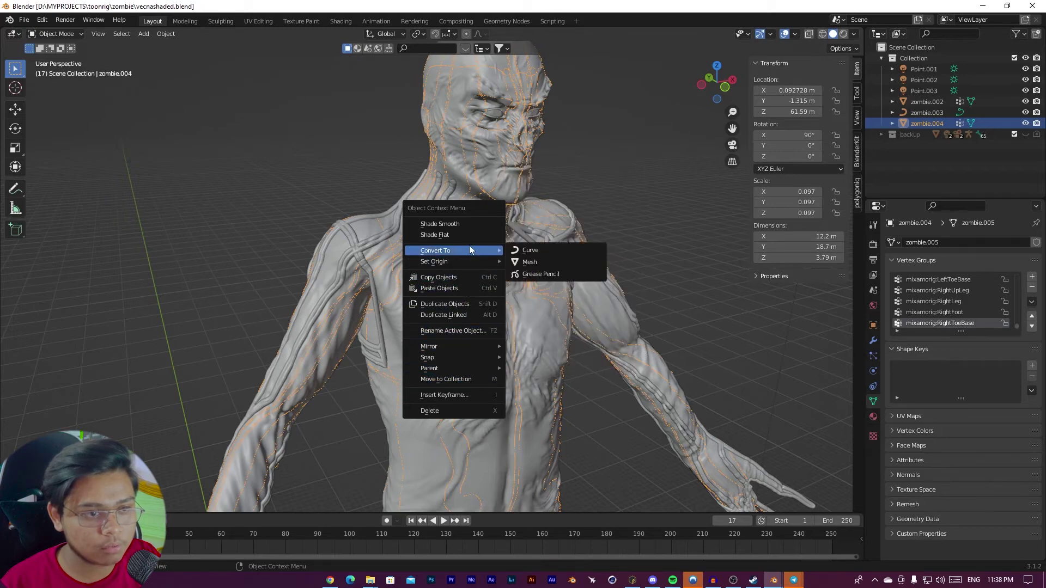
{"action": "left_click", "coordinate": [548, 250]}
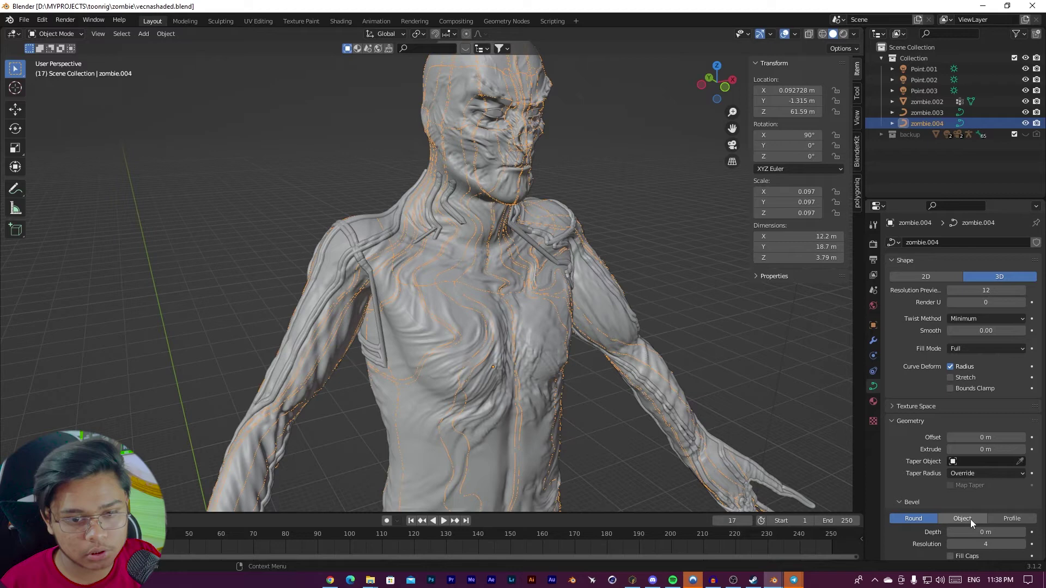
Give the second edge-loop curve a round bevel 0.57 m deep
{"action": "scroll", "coordinate": [969, 519], "scroll_direction": "down", "scroll_amount": 4}
{"action": "left_click_drag", "start_coordinate": [981, 445], "coordinate": [1021, 444]}
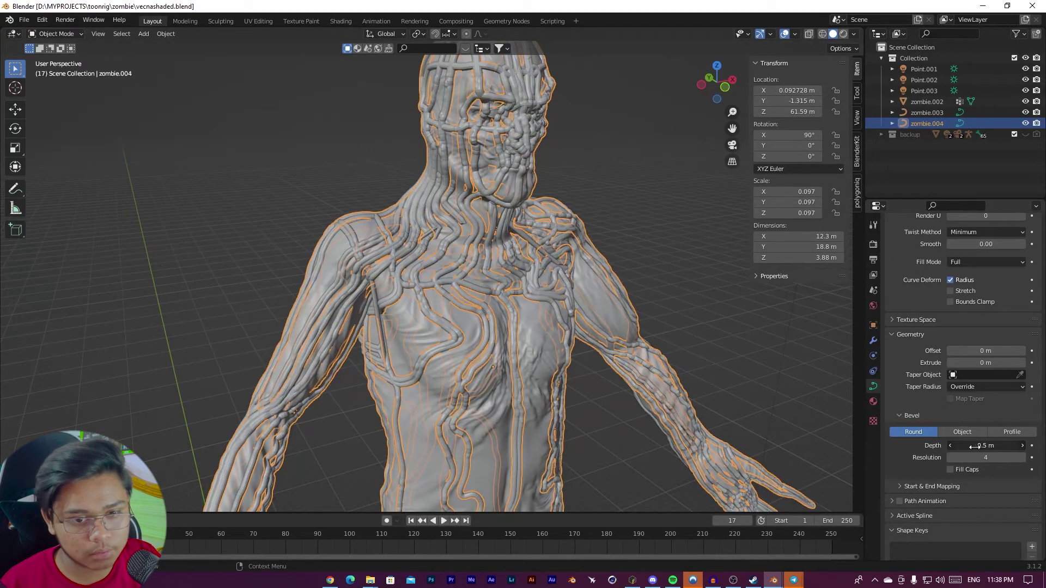
{"action": "left_click_drag", "start_coordinate": [964, 448], "coordinate": [981, 448]}
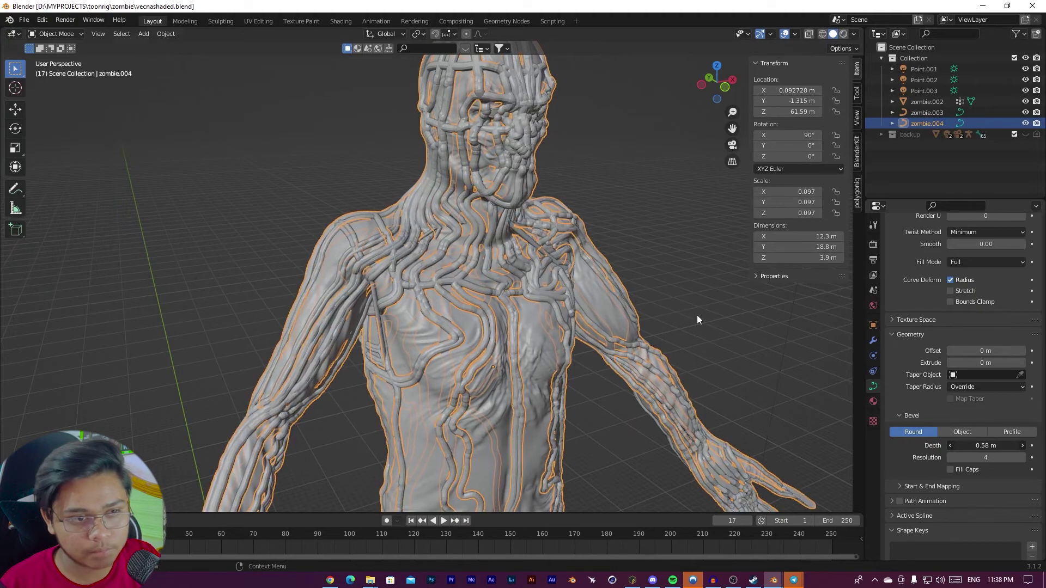
Enter Edit Mode on the new tube curve and face its head area in the front orthographic view
{"action": "middle_click_drag", "start_coordinate": [697, 316], "coordinate": [656, 301]}
{"action": "key", "text": "Tab"}
{"action": "key", "text": "Tab"}
{"action": "key", "text": "Tab"}
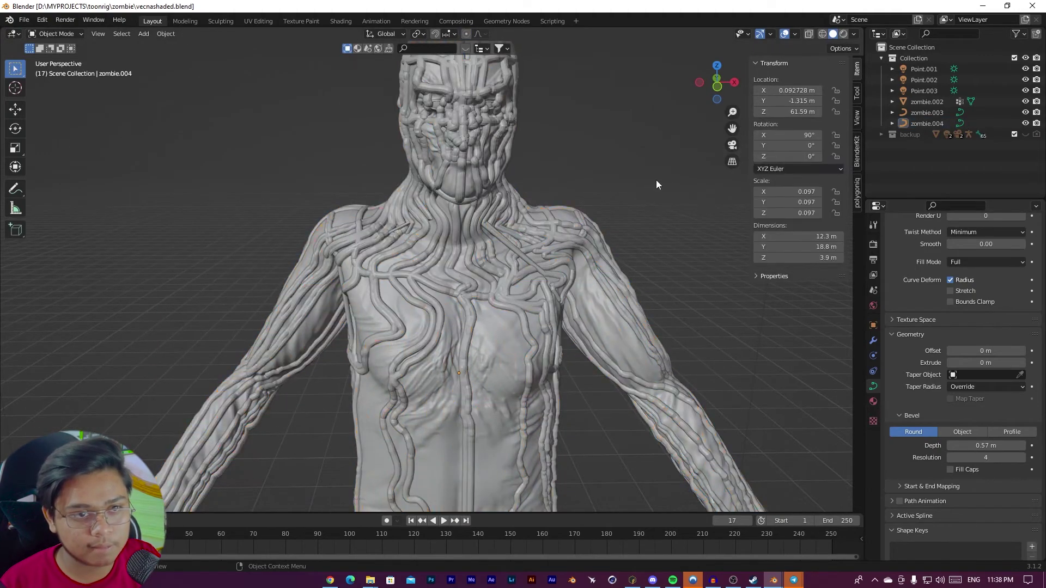
{"action": "scroll", "coordinate": [534, 157], "scroll_direction": "down", "scroll_amount": 5}
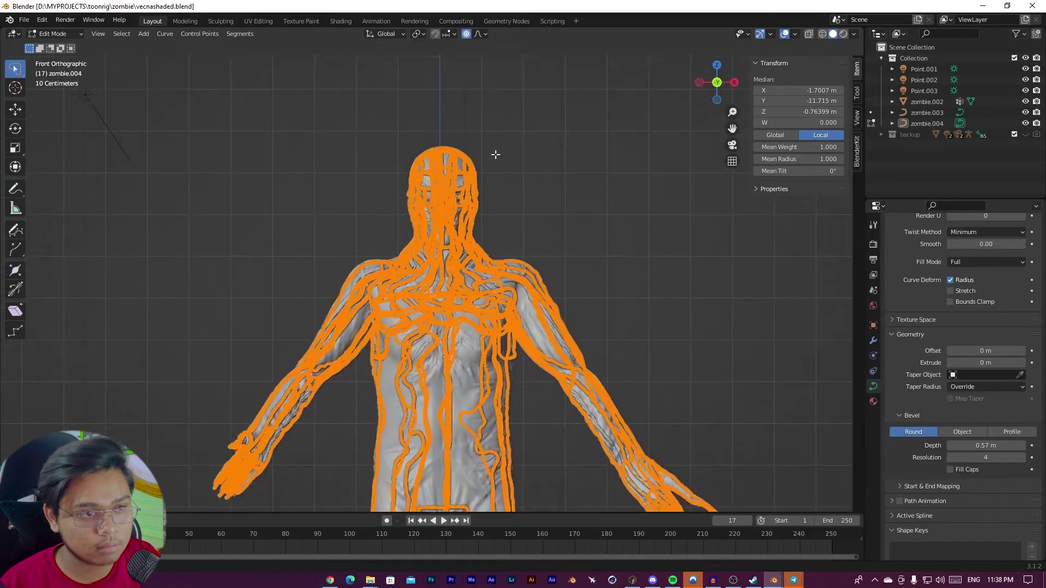
{"action": "scroll", "coordinate": [495, 155], "scroll_direction": "up", "scroll_amount": 8}
{"action": "middle_click_drag", "start_coordinate": [526, 195], "coordinate": [659, 124]}
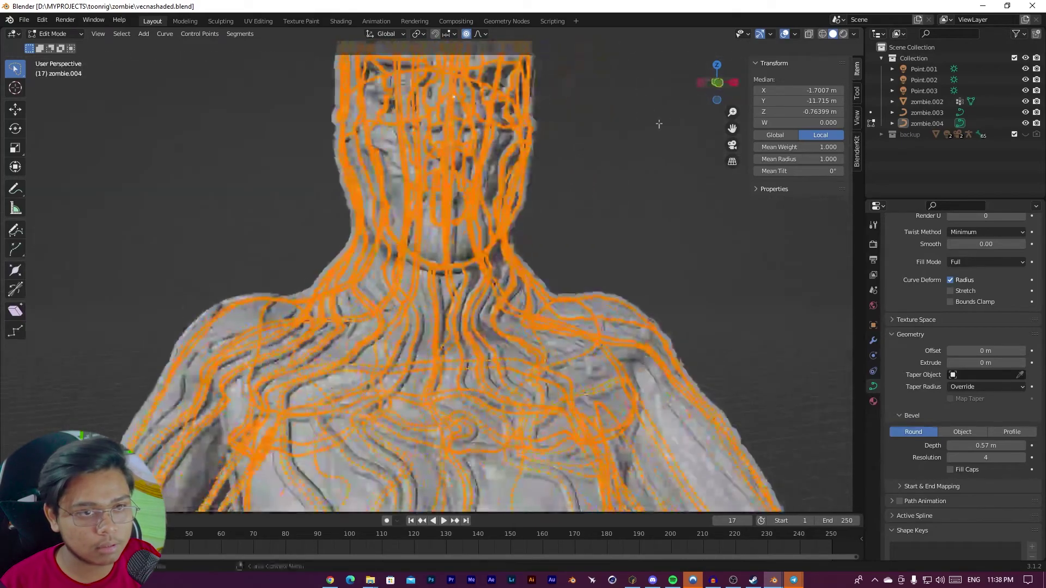
{"action": "left_click", "coordinate": [721, 87]}
{"action": "scroll", "coordinate": [528, 119], "scroll_direction": "down", "scroll_amount": 1}
{"action": "middle_click_drag", "start_coordinate": [510, 123], "coordinate": [499, 202], "text": "shift"}
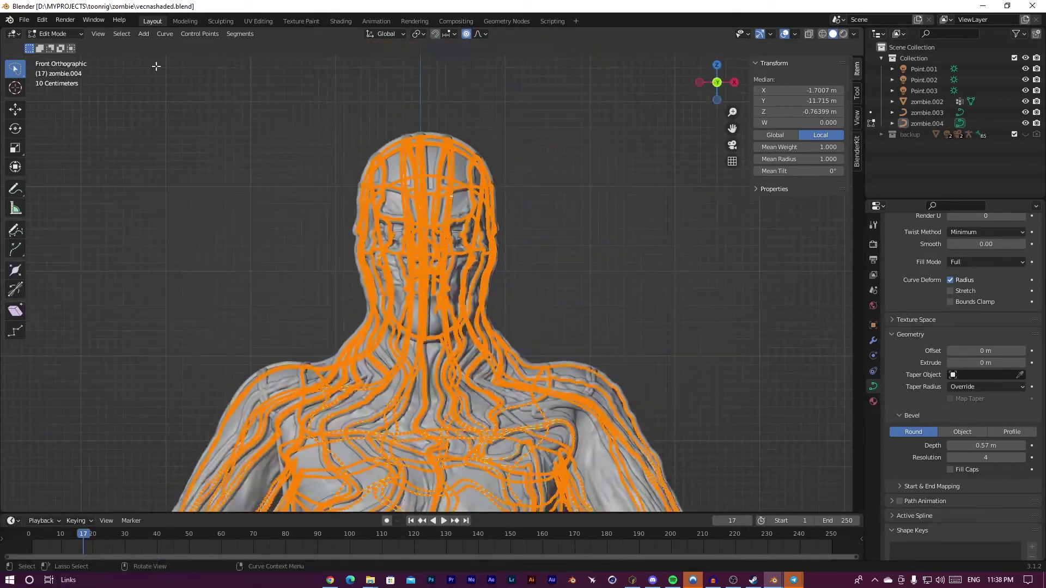
{"action": "mouse_move", "coordinate": [467, 113]}
{"action": "left_mouse_down"}
{"action": "mouse_move", "coordinate": [363, 288]}
{"action": "mouse_move", "coordinate": [525, 243]}
{"action": "left_mouse_up"}
{"action": "mouse_move", "coordinate": [532, 165]}
{"action": "left_mouse_down"}
{"action": "mouse_move", "coordinate": [322, 250]}
{"action": "mouse_move", "coordinate": [424, 305]}
{"action": "left_mouse_up"}
{"action": "mouse_move", "coordinate": [562, 151]}
{"action": "left_mouse_down"}
{"action": "mouse_move", "coordinate": [521, 136]}
{"action": "mouse_move", "coordinate": [321, 235]}
{"action": "left_mouse_up"}
{"action": "left_click", "coordinate": [633, 129]}
From the side view, lasso the tube curve's control points over the whole head with X-ray on and delete the vertices
{"action": "left_click", "coordinate": [700, 83]}
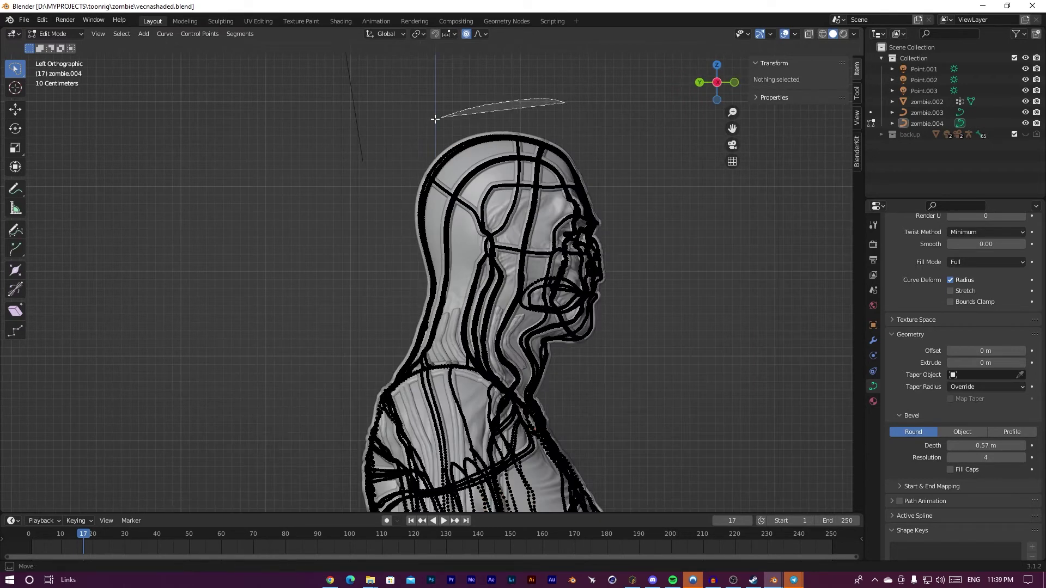
{"action": "mouse_move", "coordinate": [407, 238]}
{"action": "right_mouse_down", "text": "ctrl"}
{"action": "mouse_move", "coordinate": [539, 332]}
{"action": "mouse_move", "coordinate": [644, 226]}
{"action": "right_mouse_up", "text": "ctrl"}
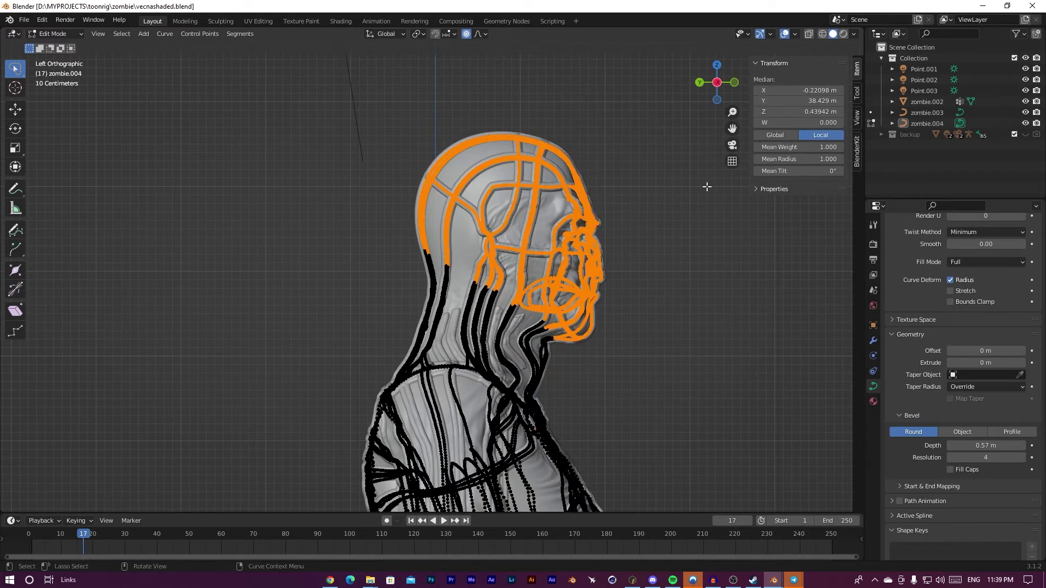
{"action": "left_click", "coordinate": [809, 33]}
{"action": "mouse_move", "coordinate": [630, 107]}
{"action": "left_mouse_down"}
{"action": "mouse_move", "coordinate": [385, 189]}
{"action": "mouse_move", "coordinate": [548, 336]}
{"action": "mouse_move", "coordinate": [631, 256]}
{"action": "left_mouse_up"}
{"action": "key", "text": "x"}
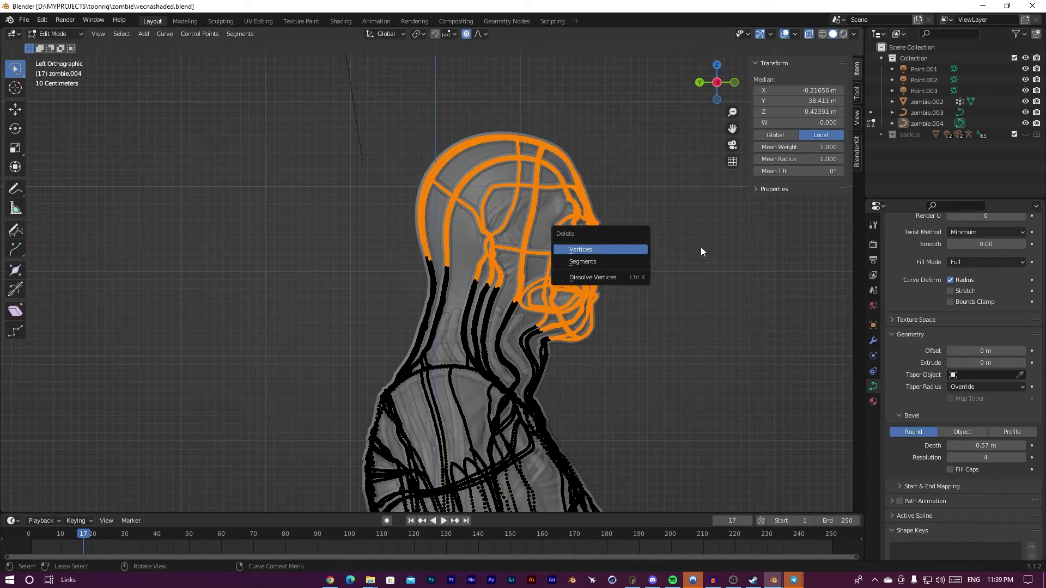
{"action": "left_click", "coordinate": [625, 249]}
{"action": "key", "text": "Tab"}
{"action": "middle_click_drag", "start_coordinate": [668, 220], "coordinate": [608, 226]}
{"action": "left_click", "coordinate": [810, 33]}
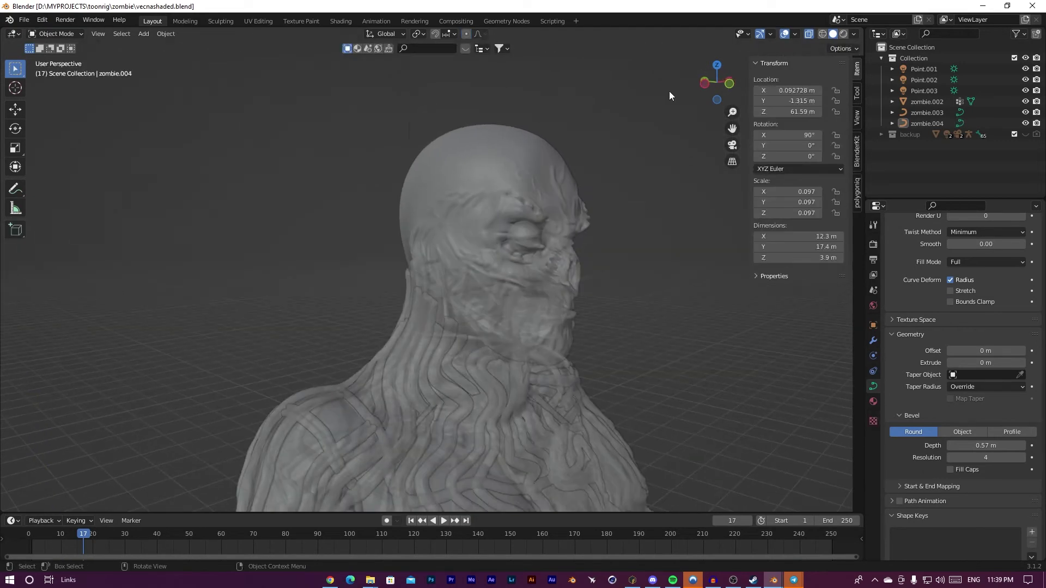
Taper the cut tube ends at the back of the neck by shrinking their control points' radius to about 0.17
{"action": "scroll", "coordinate": [671, 91], "scroll_direction": "down", "scroll_amount": 4}
{"action": "left_click", "coordinate": [713, 90]}
{"action": "middle_click_drag", "start_coordinate": [519, 204], "coordinate": [519, 217]}
{"action": "left_click_drag", "start_coordinate": [519, 217], "coordinate": [505, 224]}
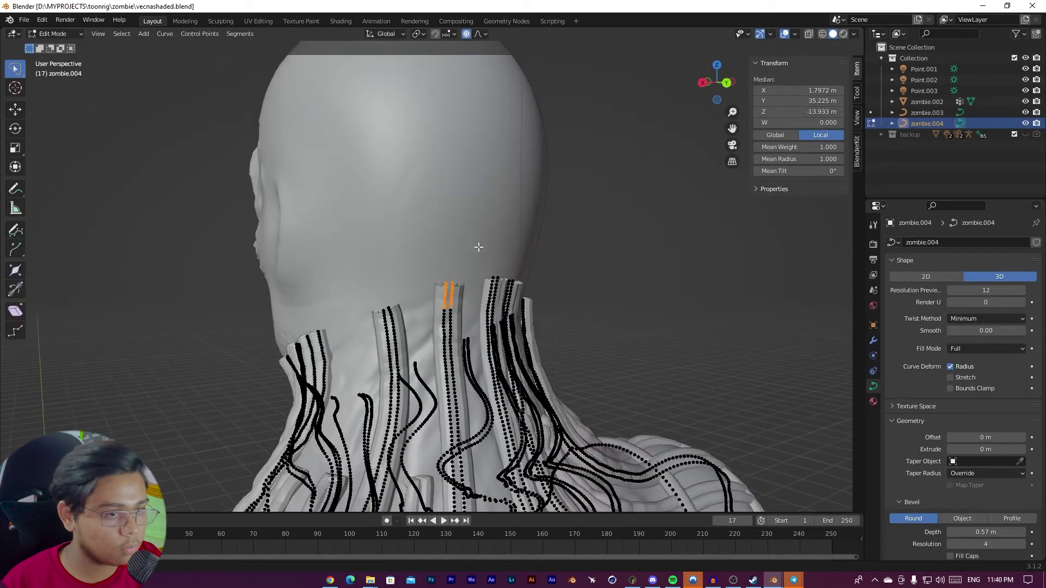
{"action": "middle_click_drag", "start_coordinate": [479, 246], "coordinate": [444, 245]}
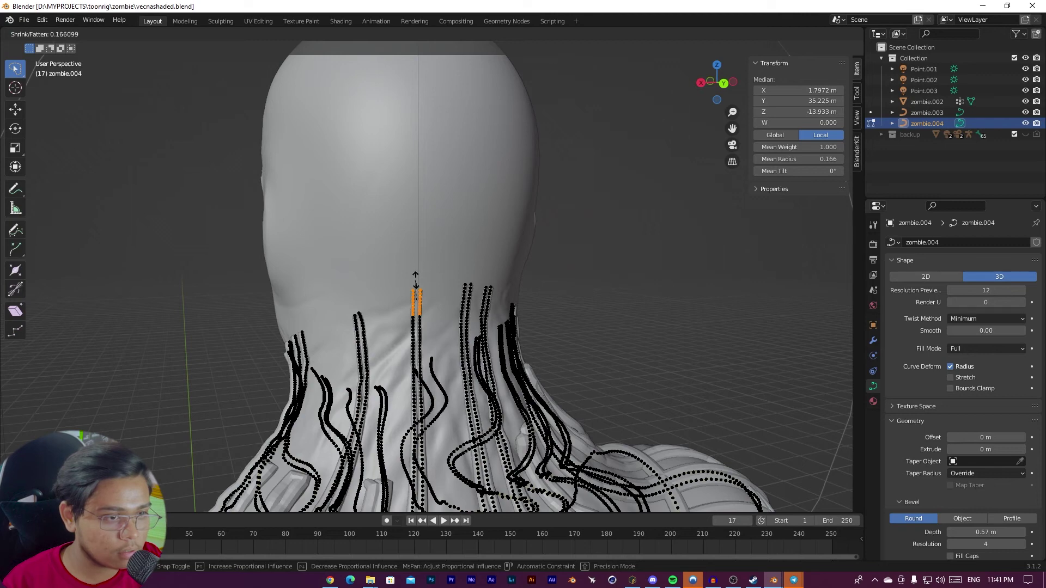
{"action": "key", "text": "Tab"}
{"action": "scroll", "coordinate": [491, 224], "scroll_direction": "down", "scroll_amount": 4}
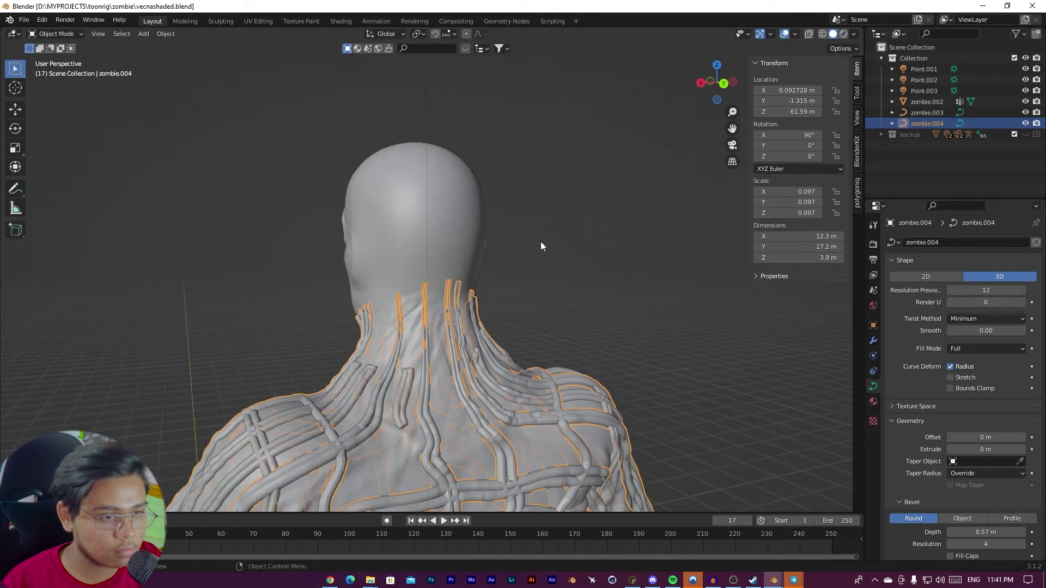
Shrink the radius of the tube end points on the side of the neck below the ear to about 0.095
{"action": "left_click", "coordinate": [566, 256]}
{"action": "middle_click_drag", "start_coordinate": [569, 258], "coordinate": [465, 343]}
{"action": "scroll", "coordinate": [408, 274], "scroll_direction": "up", "scroll_amount": 4}
{"action": "scroll", "coordinate": [437, 312], "scroll_direction": "up", "scroll_amount": 3}
{"action": "left_click", "coordinate": [430, 334]}
{"action": "key", "text": "Tab"}
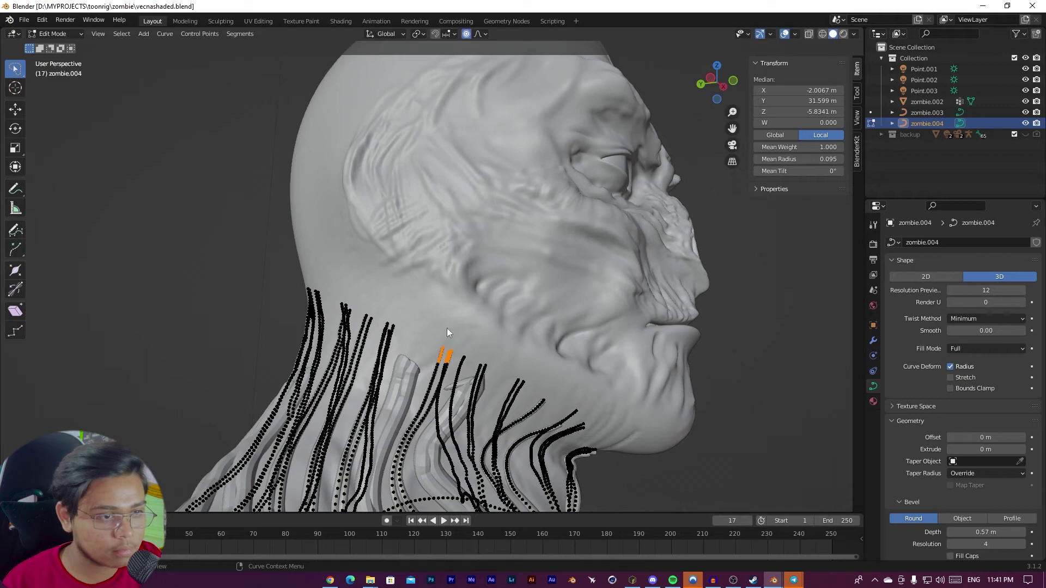
{"action": "key", "text": "Tab"}
{"action": "scroll", "coordinate": [451, 316], "scroll_direction": "down", "scroll_amount": 2}
Select the first tube curve, with the 0.4 m bevel, at the neck and enter Edit Mode on it
{"action": "left_click", "coordinate": [663, 329]}
{"action": "middle_click_drag", "start_coordinate": [464, 365], "coordinate": [438, 384]}
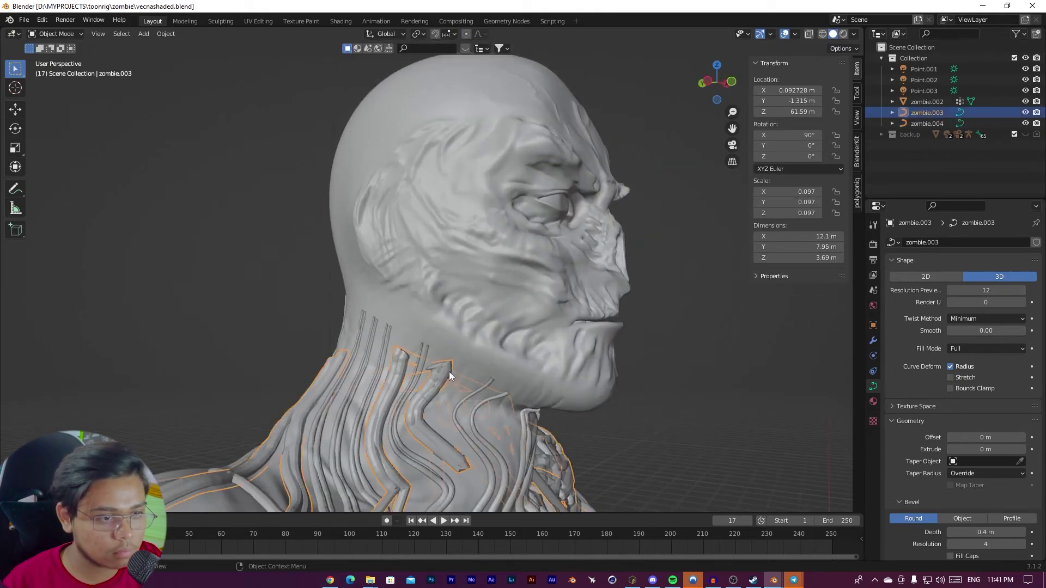
{"action": "key", "text": "Tab"}
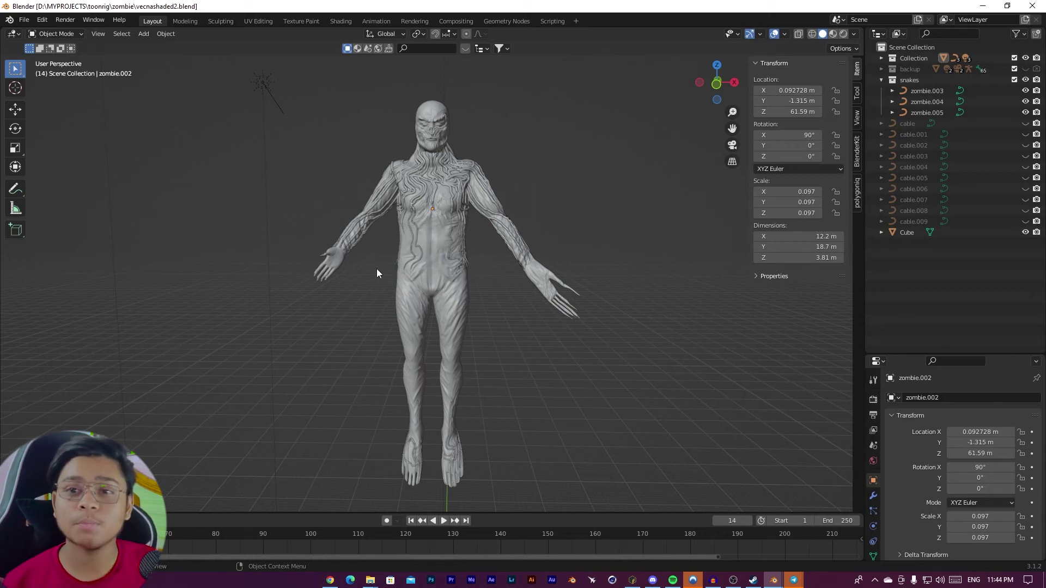
{"action": "middle_click_drag", "start_coordinate": [377, 269], "coordinate": [478, 276]}
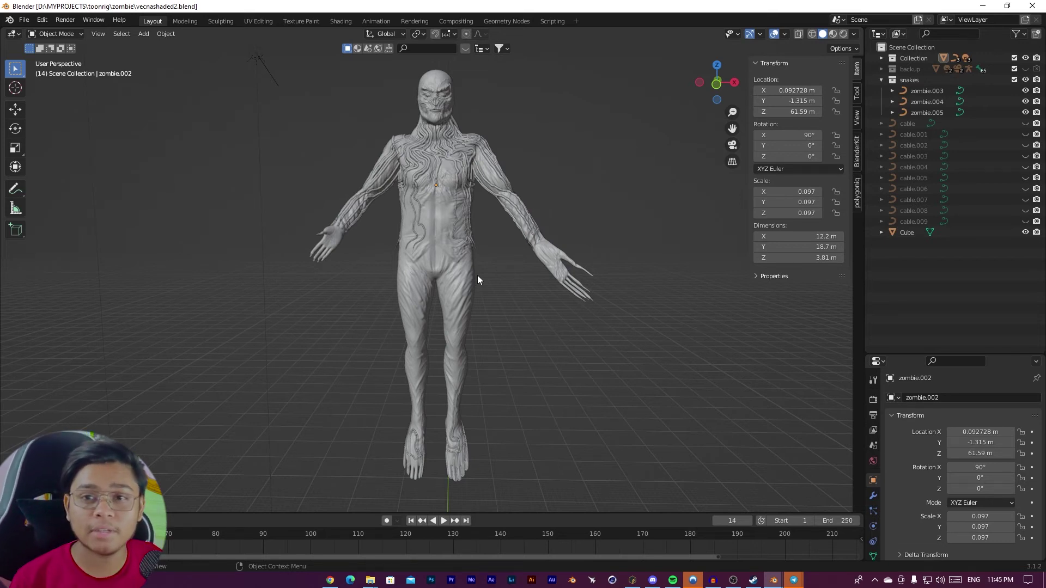
{"action": "middle_click_drag", "start_coordinate": [477, 276], "coordinate": [460, 259]}
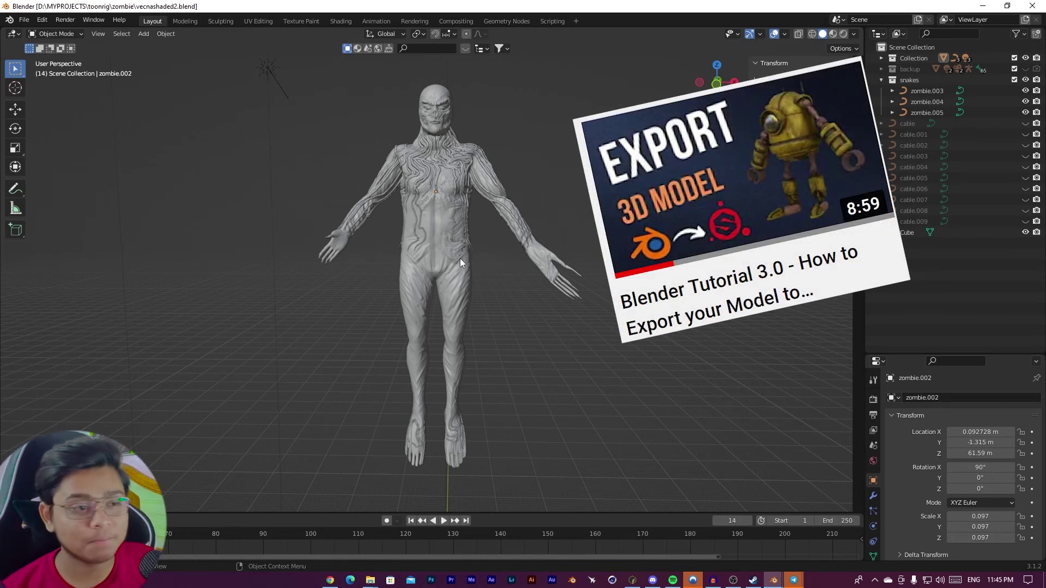
{"action": "mouse_move", "coordinate": [489, 198]}
{"action": "middle_mouse_down"}
{"action": "mouse_move", "coordinate": [459, 220]}
{"action": "mouse_move", "coordinate": [483, 188]}
{"action": "mouse_move", "coordinate": [462, 201]}
{"action": "mouse_move", "coordinate": [485, 191]}
{"action": "mouse_move", "coordinate": [490, 210]}
{"action": "mouse_move", "coordinate": [429, 220]}
{"action": "mouse_move", "coordinate": [472, 206]}
{"action": "middle_mouse_up"}
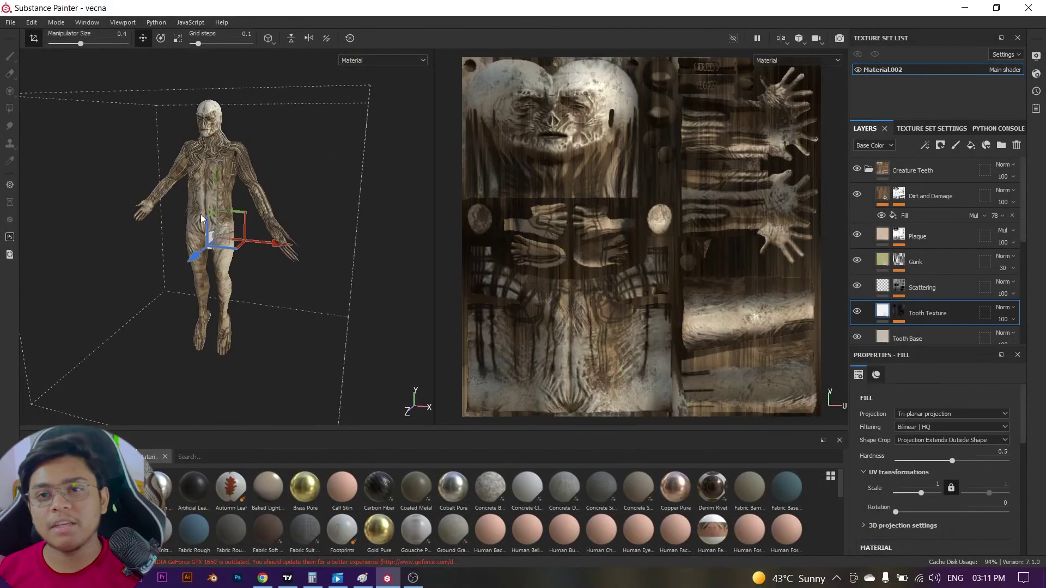
Move a control point of the second cable curve to shape its path from the creature's arm across the scene
{"action": "left_click_drag", "start_coordinate": [201, 219], "coordinate": [355, 218], "text": "alt"}
{"action": "right_click_drag", "start_coordinate": [123, 204], "coordinate": [257, 362], "text": "alt"}
{"action": "mouse_move", "coordinate": [257, 363]}
{"action": "left_mouse_down", "text": "alt"}
{"action": "mouse_move", "coordinate": [157, 320]}
{"action": "mouse_move", "coordinate": [136, 248]}
{"action": "left_mouse_up", "text": "alt"}
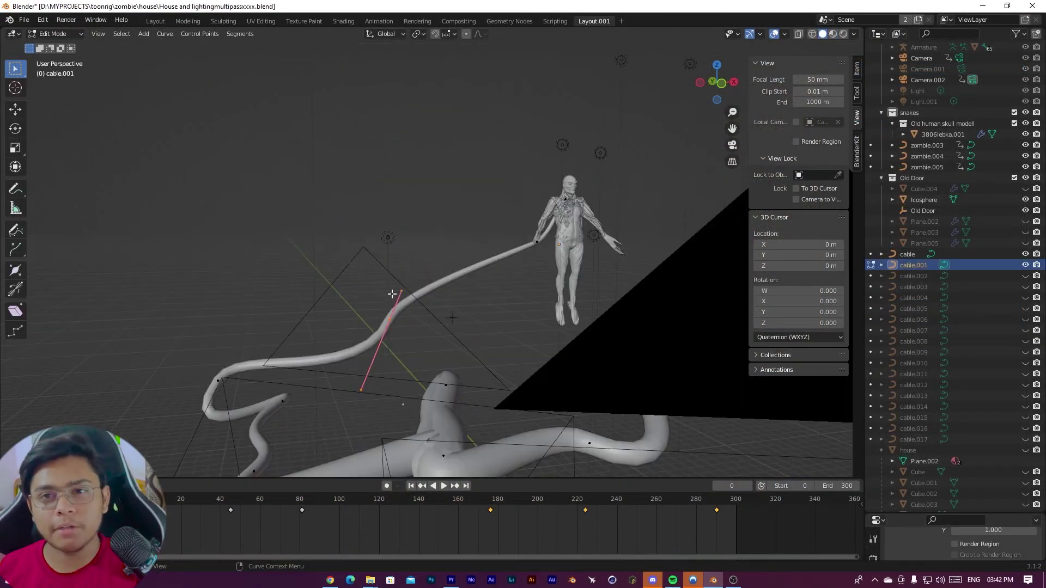
{"action": "key", "text": "g"}
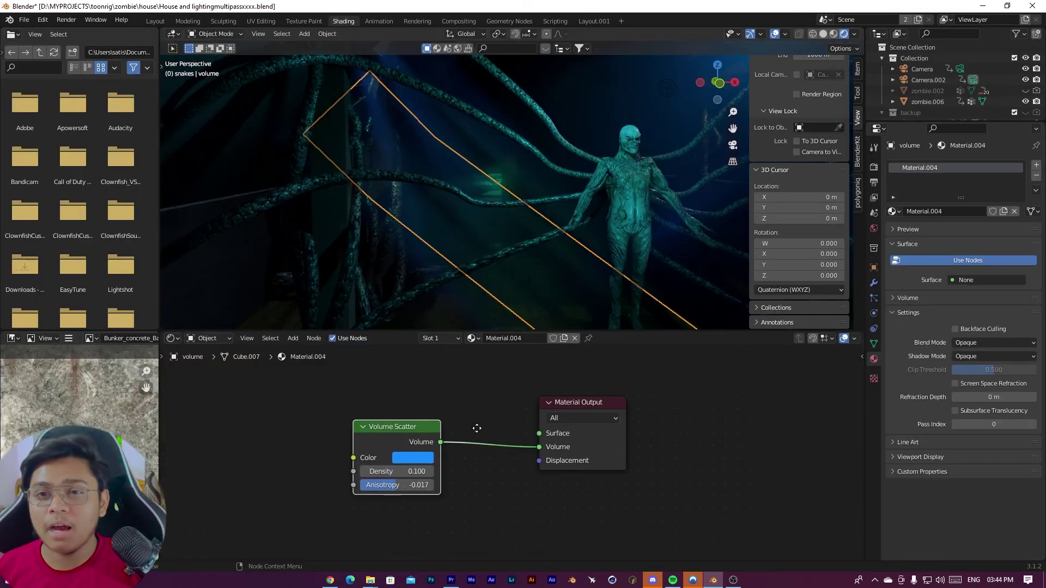
Review the volume cube's Volume Scatter material nodes and the Eevee ambient occlusion and bloom settings
{"action": "scroll", "coordinate": [476, 426], "scroll_direction": "up", "scroll_amount": 4}
{"action": "middle_click_drag", "start_coordinate": [545, 458], "coordinate": [554, 454]}
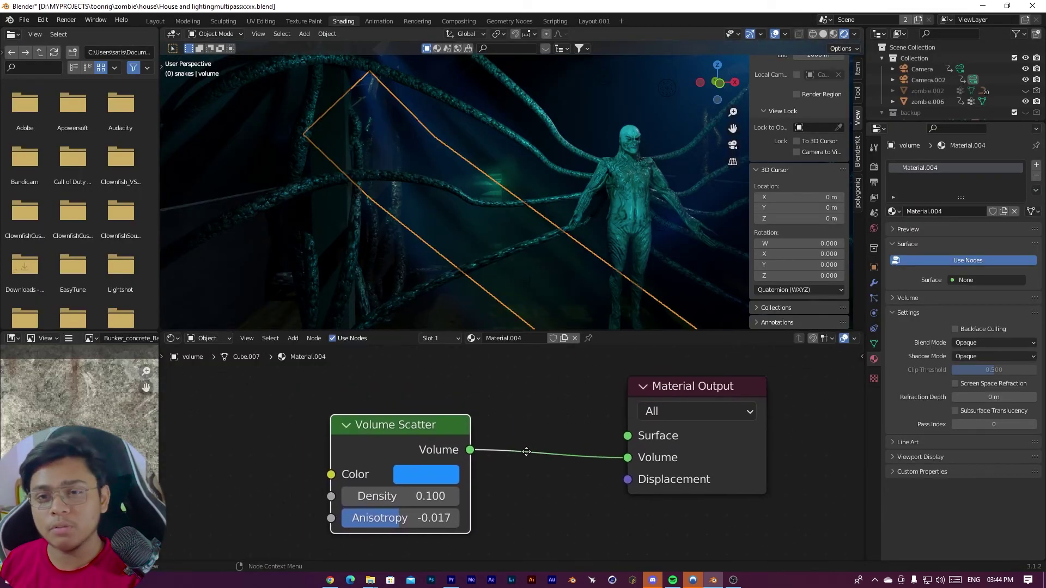
{"action": "scroll", "coordinate": [524, 449], "scroll_direction": "down", "scroll_amount": 1}
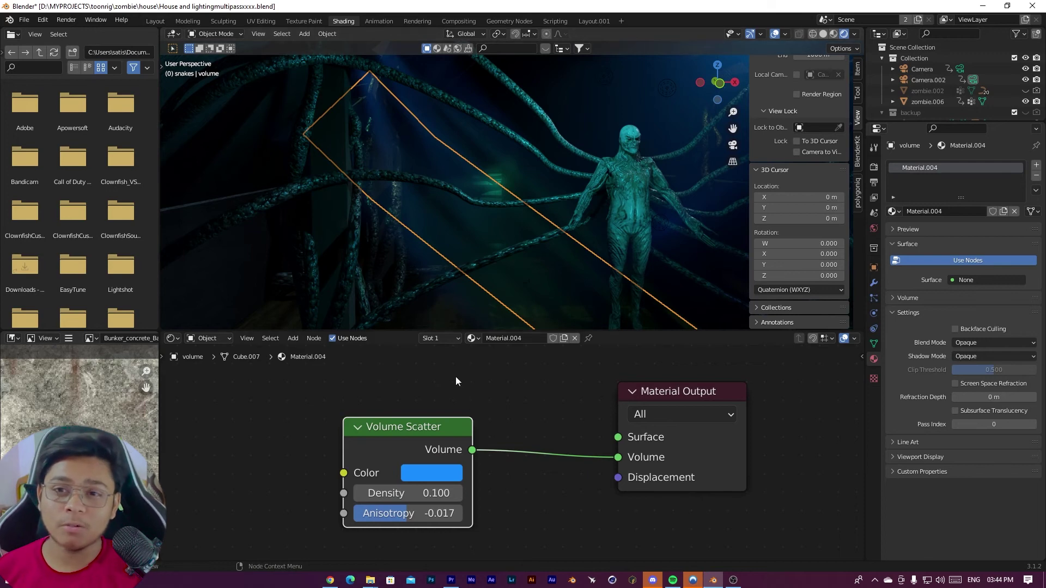
{"action": "left_click", "coordinate": [155, 19]}
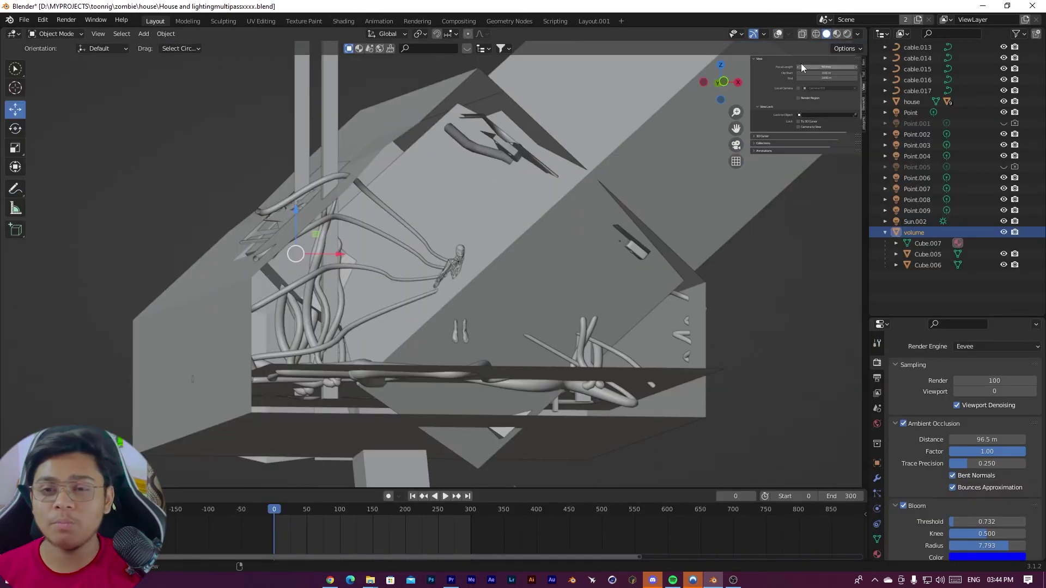
{"action": "left_click", "coordinate": [592, 20]}
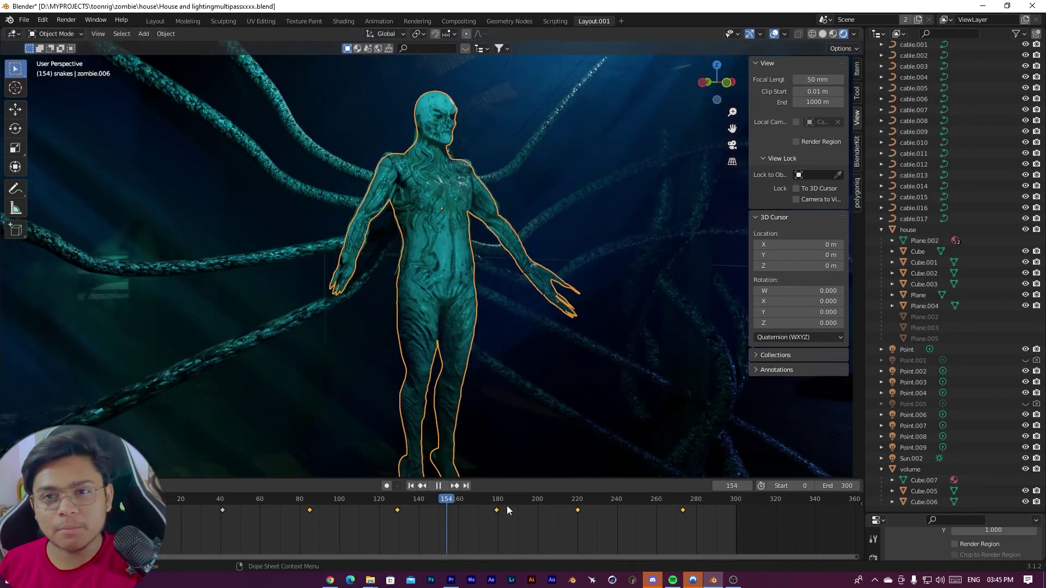
Watch the animation through the camera and look over the scene's compositing node tree
{"action": "left_click_drag", "start_coordinate": [506, 505], "coordinate": [655, 500]}
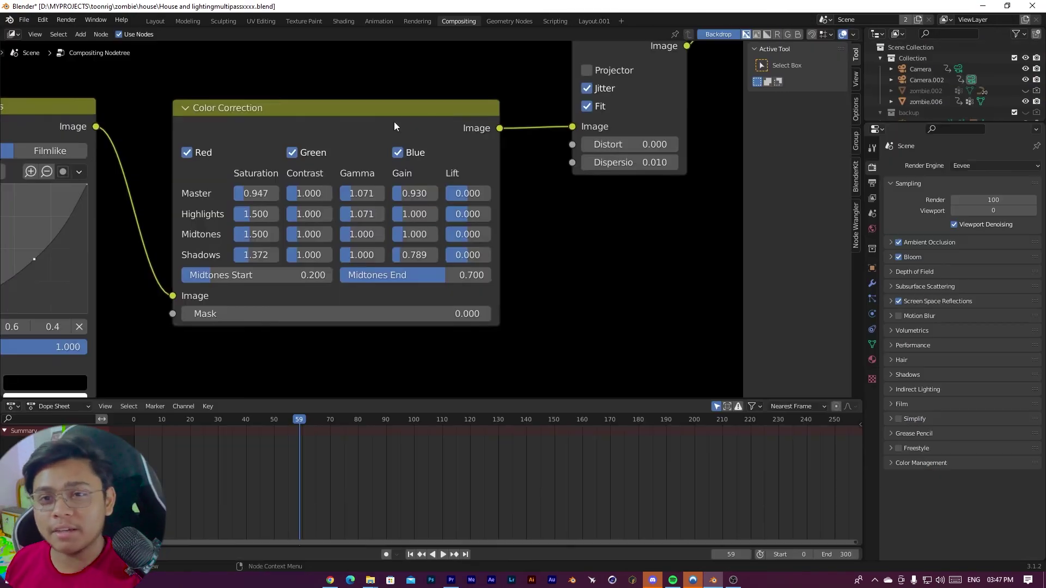
{"action": "scroll", "coordinate": [395, 120], "scroll_direction": "down", "scroll_amount": 2}
{"action": "middle_click_drag", "start_coordinate": [449, 109], "coordinate": [414, 155]}
{"action": "scroll", "coordinate": [349, 170], "scroll_direction": "down", "scroll_amount": 2}
{"action": "scroll", "coordinate": [408, 156], "scroll_direction": "down", "scroll_amount": 3}
{"action": "middle_click_drag", "start_coordinate": [348, 157], "coordinate": [474, 132]}
{"action": "scroll", "coordinate": [447, 135], "scroll_direction": "down", "scroll_amount": 4}
{"action": "scroll", "coordinate": [522, 156], "scroll_direction": "down", "scroll_amount": 1}
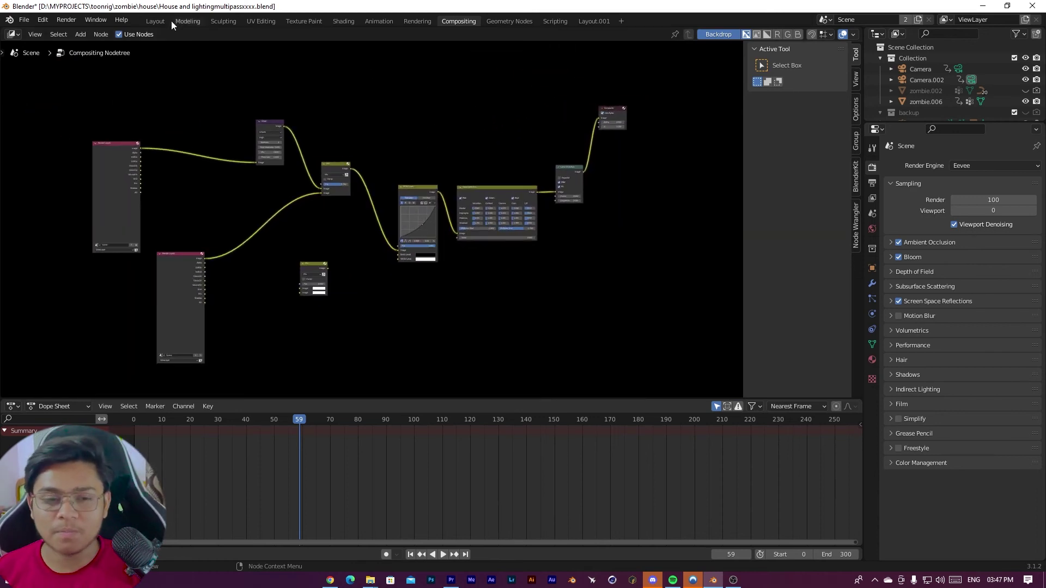
Examine the creature and its attached vines in the render of frame 51
{"action": "left_click", "coordinate": [156, 21]}
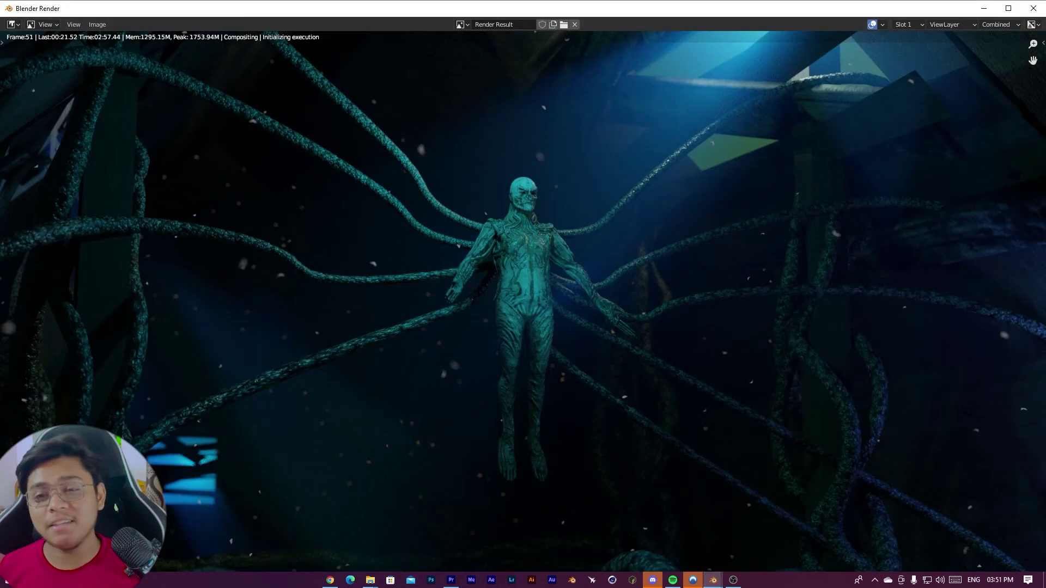
{"action": "scroll", "coordinate": [509, 286], "scroll_direction": "up", "scroll_amount": 4}
{"action": "middle_click_drag", "start_coordinate": [510, 286], "coordinate": [514, 309]}
{"action": "scroll", "coordinate": [514, 309], "scroll_direction": "down", "scroll_amount": 5}
{"action": "scroll", "coordinate": [497, 296], "scroll_direction": "up", "scroll_amount": 1}
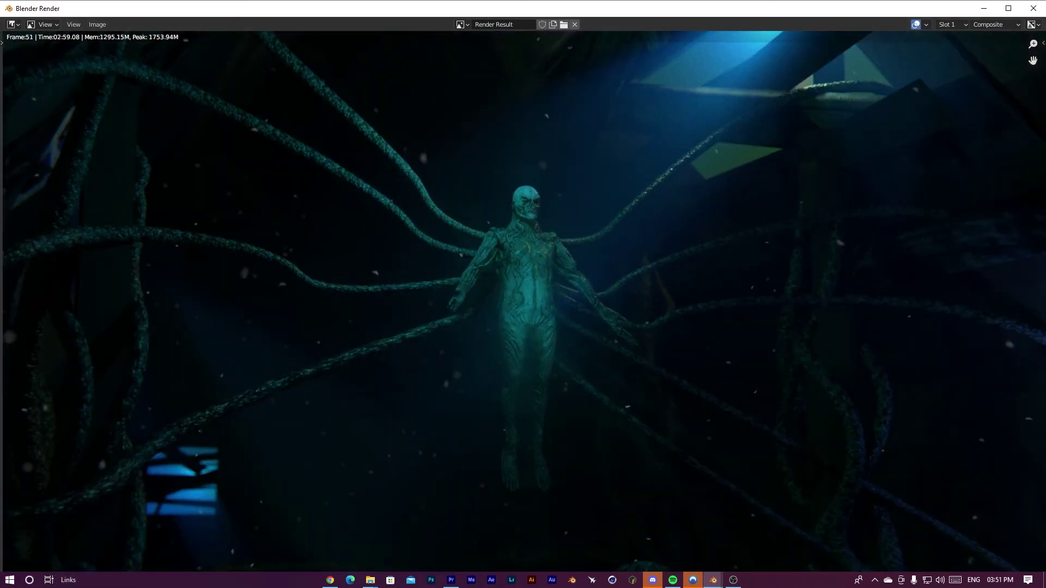